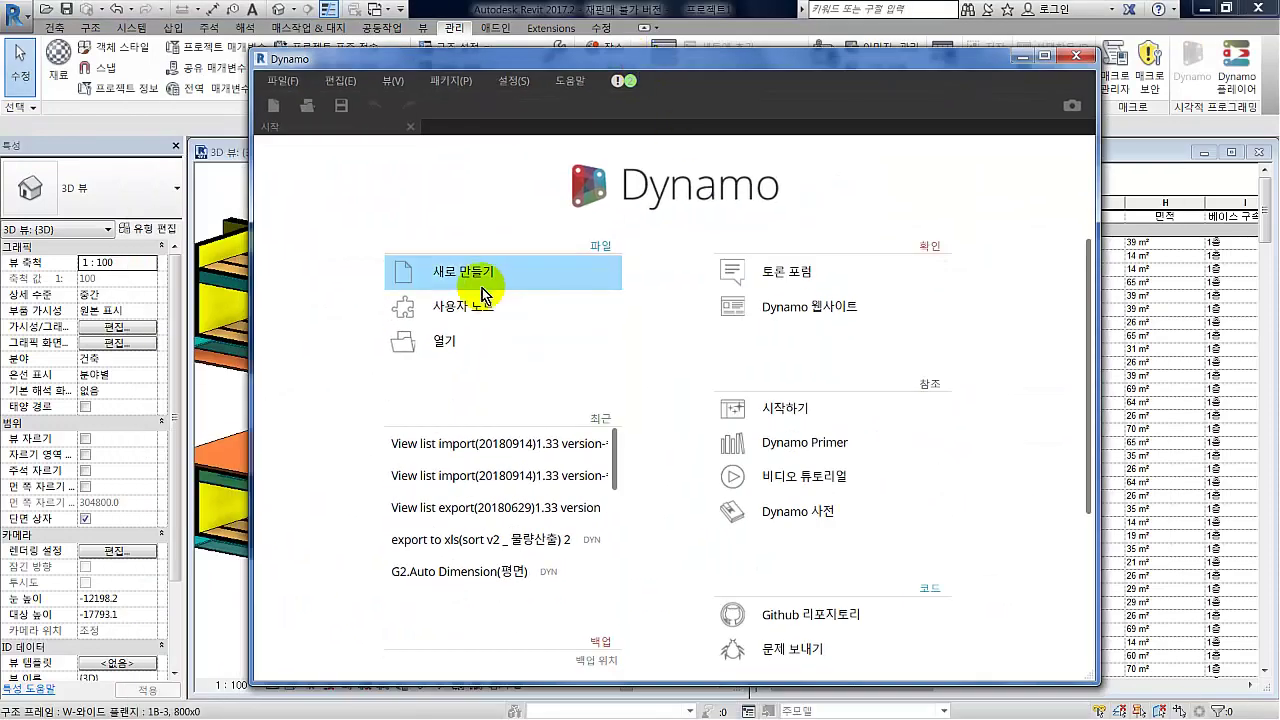
Step: Start a new graph and add a Categories node set to the 벽 (Walls) category
{"action": "left_click", "coordinate": [482, 290]}
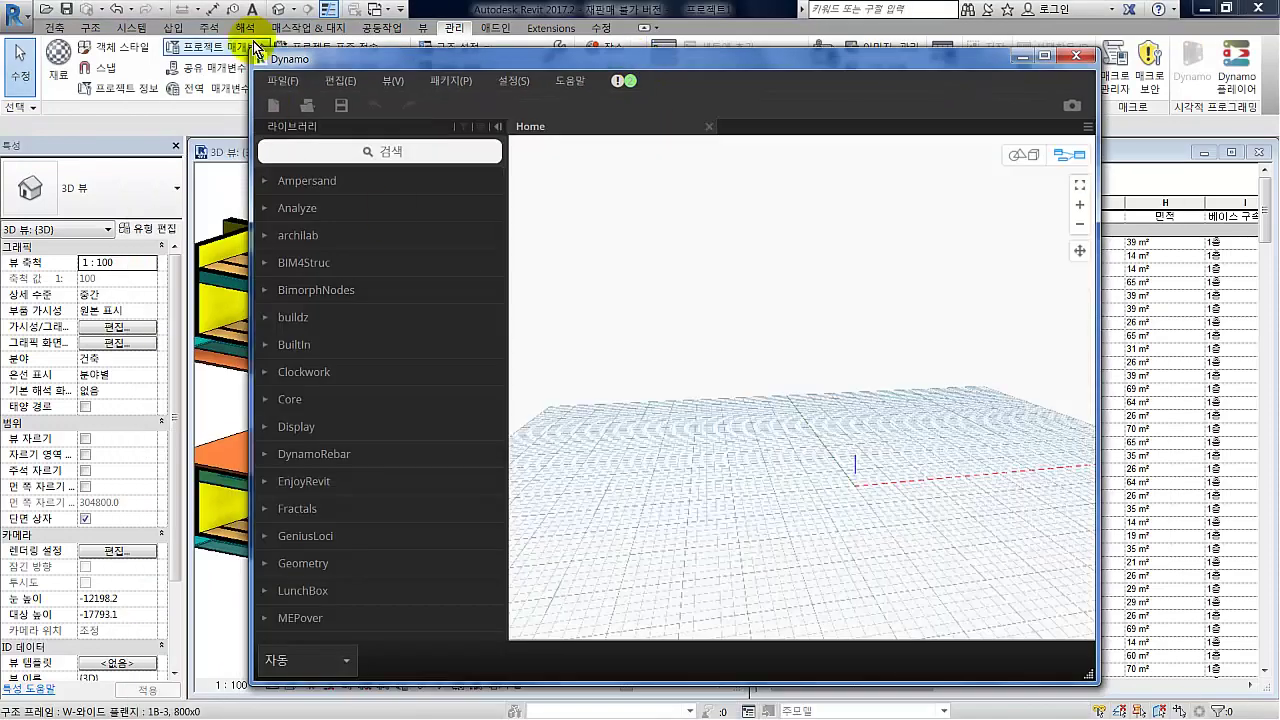
{"action": "type", "text": "cate"}
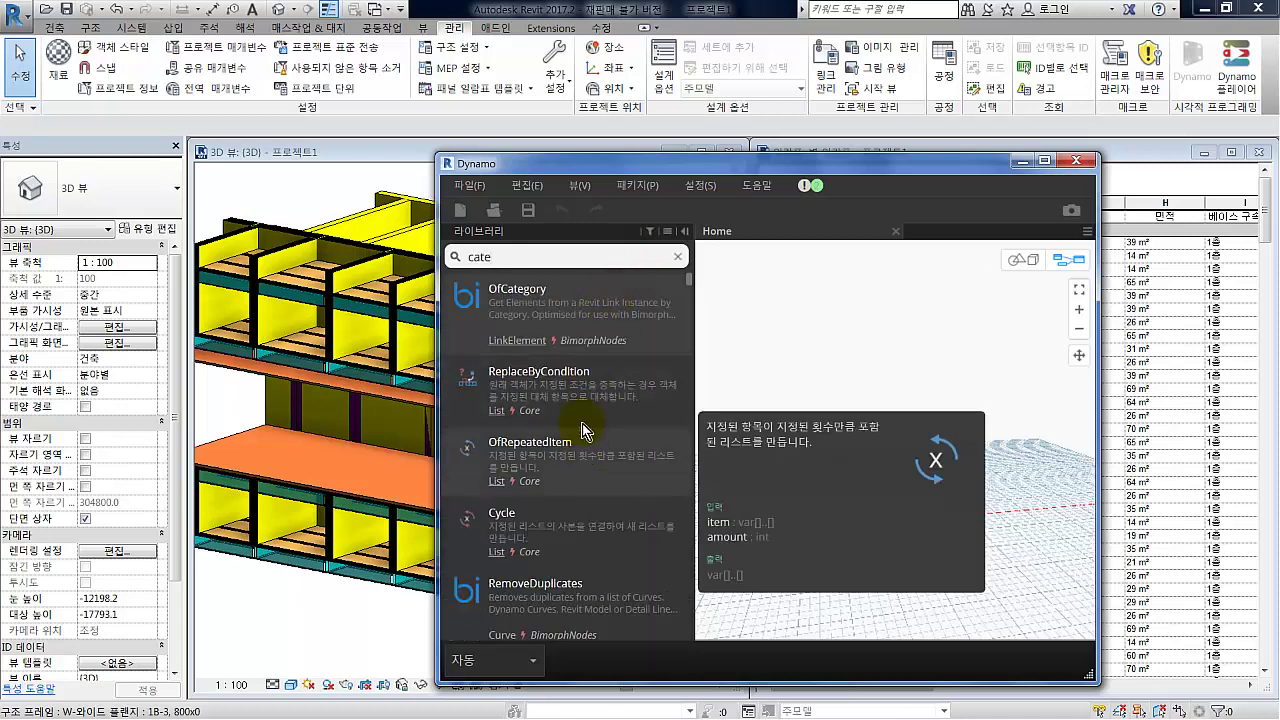
{"action": "type", "text": "gory"}
{"action": "left_click", "coordinate": [610, 370]}
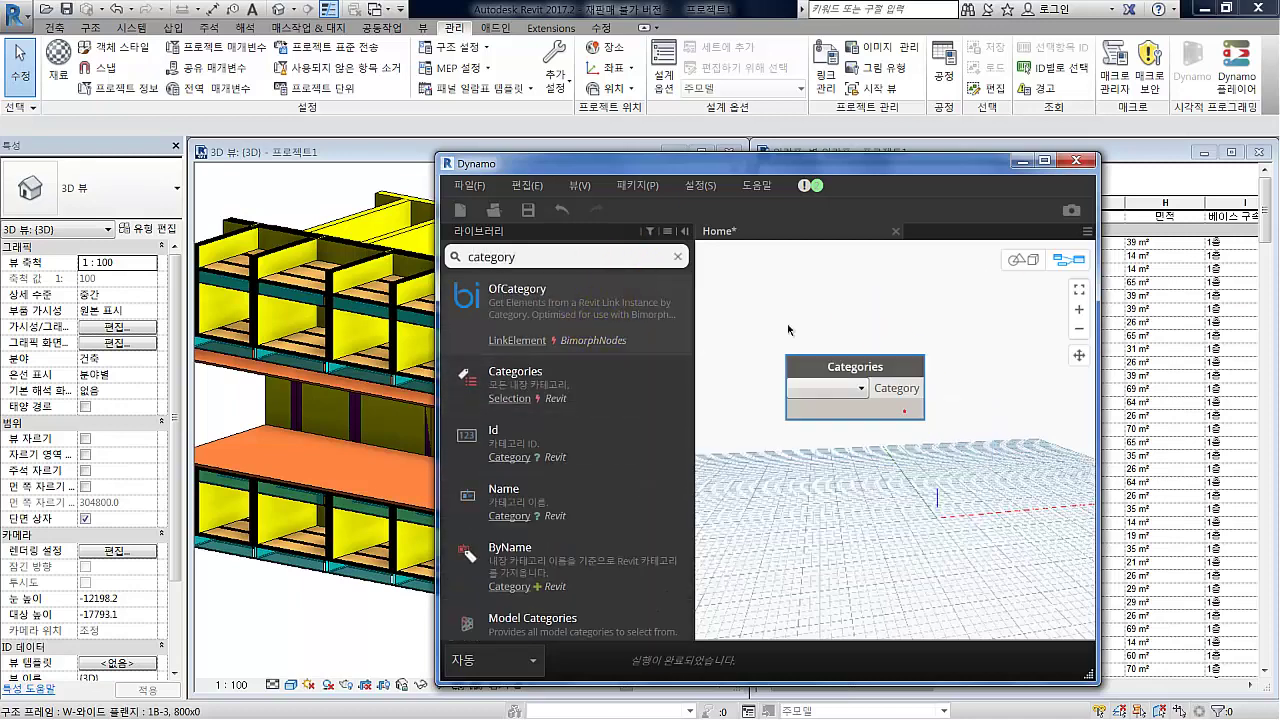
{"action": "left_click", "coordinate": [766, 358]}
{"action": "scroll", "coordinate": [800, 562], "scroll_direction": "down", "scroll_amount": 1}
{"action": "scroll", "coordinate": [800, 562], "scroll_direction": "down", "scroll_amount": 5}
{"action": "scroll", "coordinate": [798, 562], "scroll_direction": "down", "scroll_amount": 5}
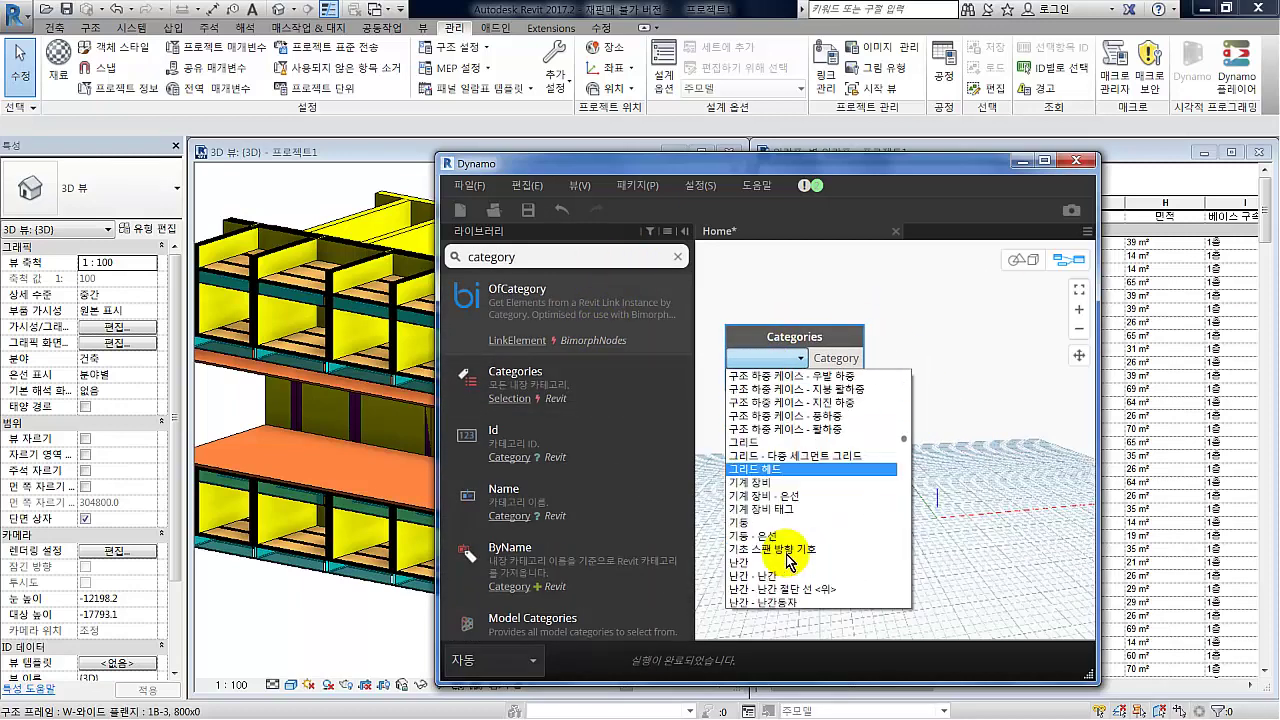
{"action": "scroll", "coordinate": [795, 562], "scroll_direction": "down", "scroll_amount": 5}
{"action": "scroll", "coordinate": [790, 562], "scroll_direction": "down", "scroll_amount": 5}
{"action": "scroll", "coordinate": [790, 555], "scroll_direction": "down", "scroll_amount": 3}
{"action": "left_click", "coordinate": [785, 476]}
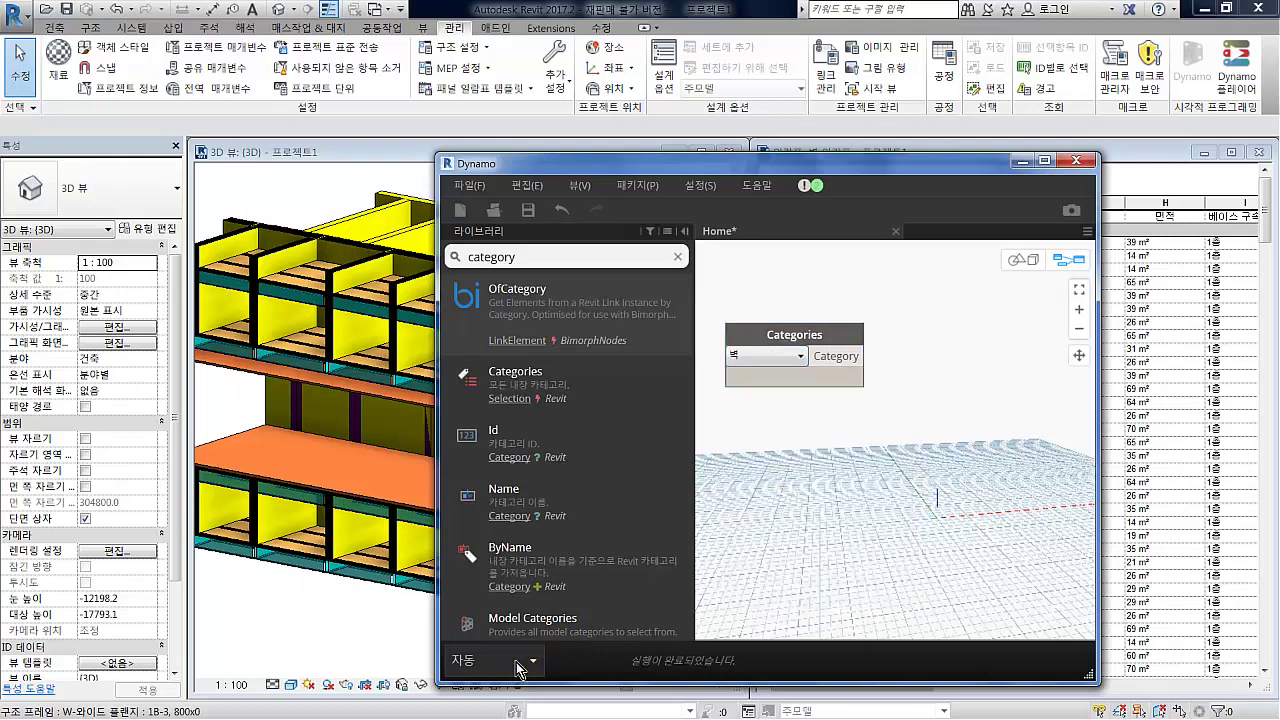
{"action": "left_click", "coordinate": [570, 258]}
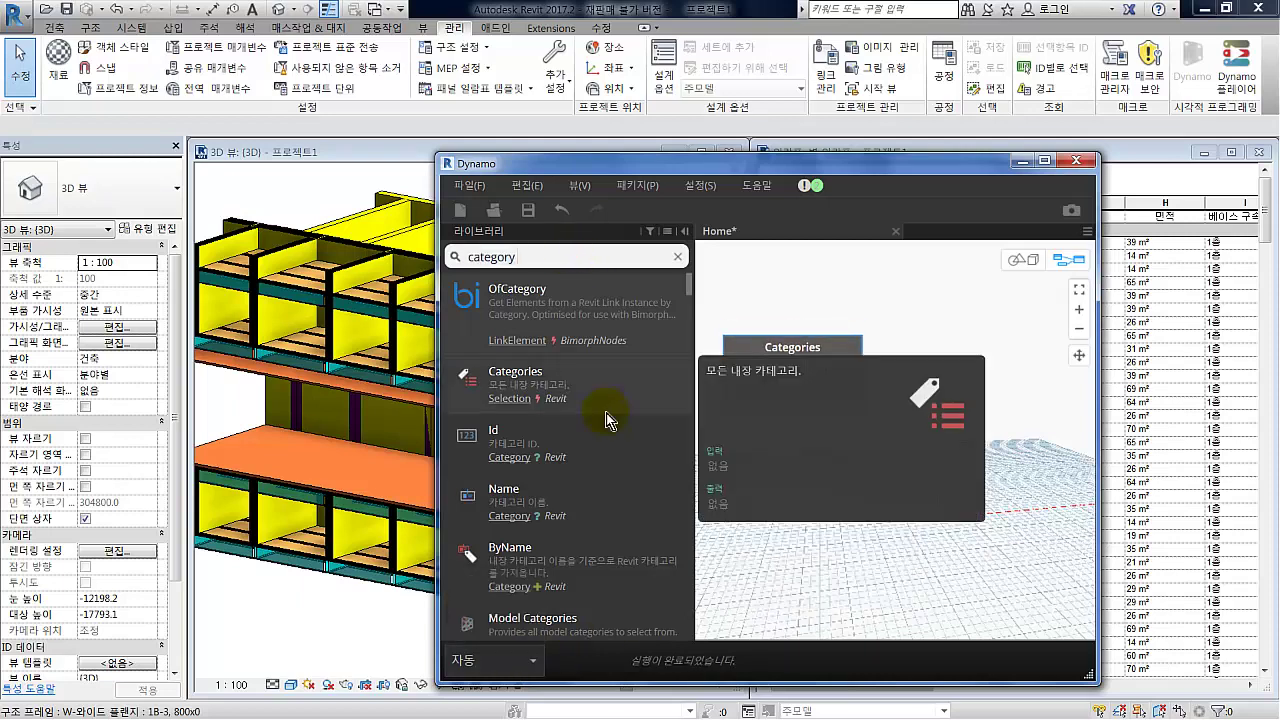
Step: Add Category.Name and Category.ByName nodes and link the wall category into both
{"action": "type", "text": " element"}
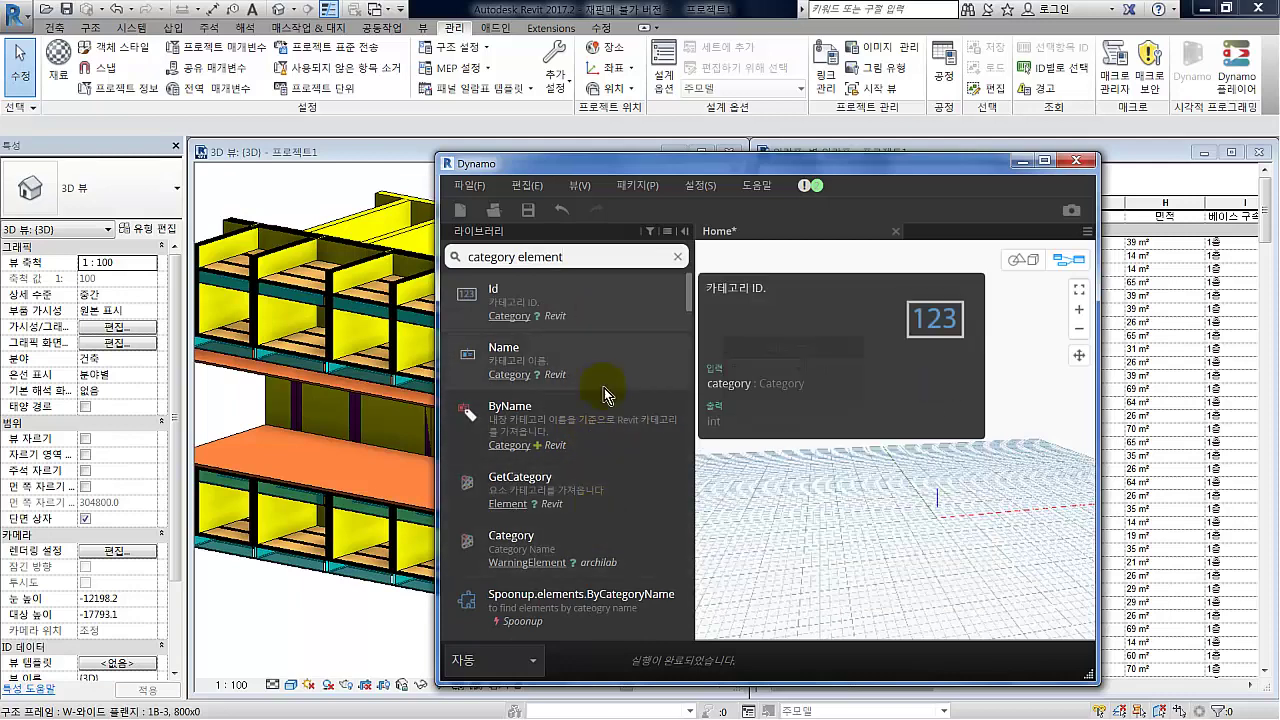
{"action": "scroll", "coordinate": [604, 388], "scroll_direction": "down", "scroll_amount": 5}
{"action": "scroll", "coordinate": [629, 409], "scroll_direction": "down", "scroll_amount": 3}
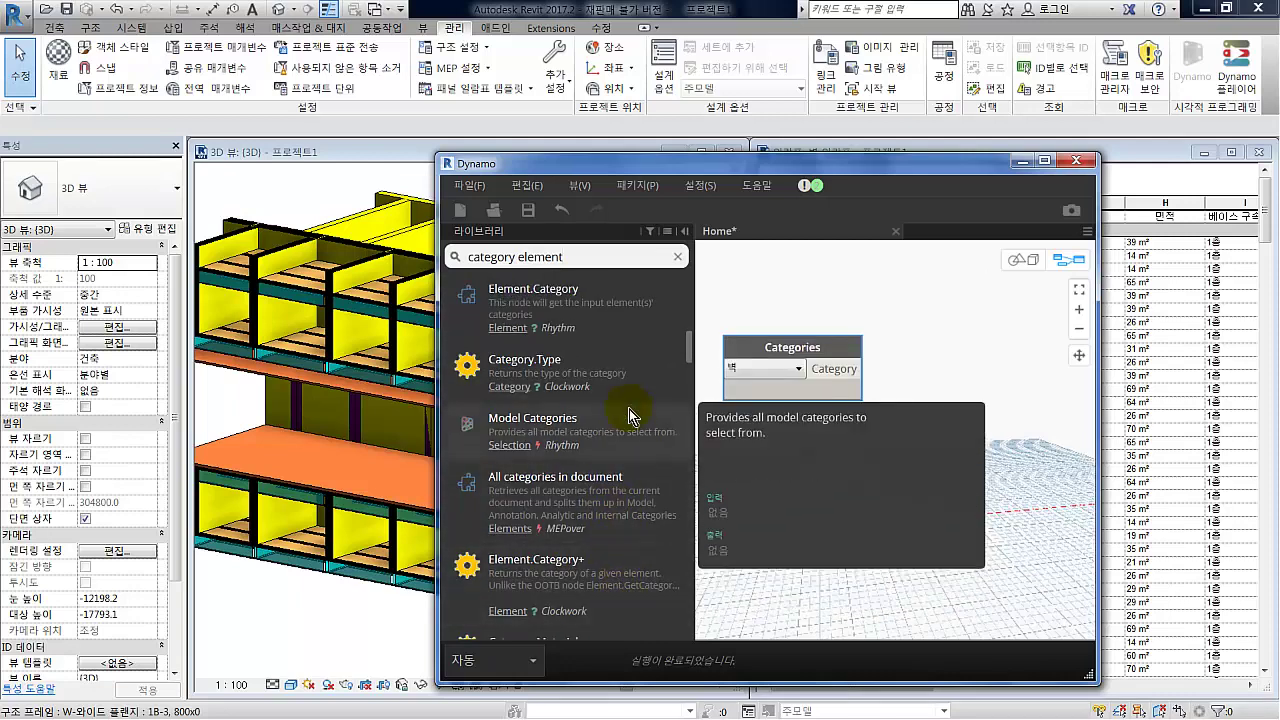
{"action": "scroll", "coordinate": [625, 400], "scroll_direction": "up", "scroll_amount": 4}
{"action": "scroll", "coordinate": [620, 375], "scroll_direction": "up", "scroll_amount": 3}
{"action": "left_click", "coordinate": [618, 358]}
{"action": "left_click", "coordinate": [837, 369]}
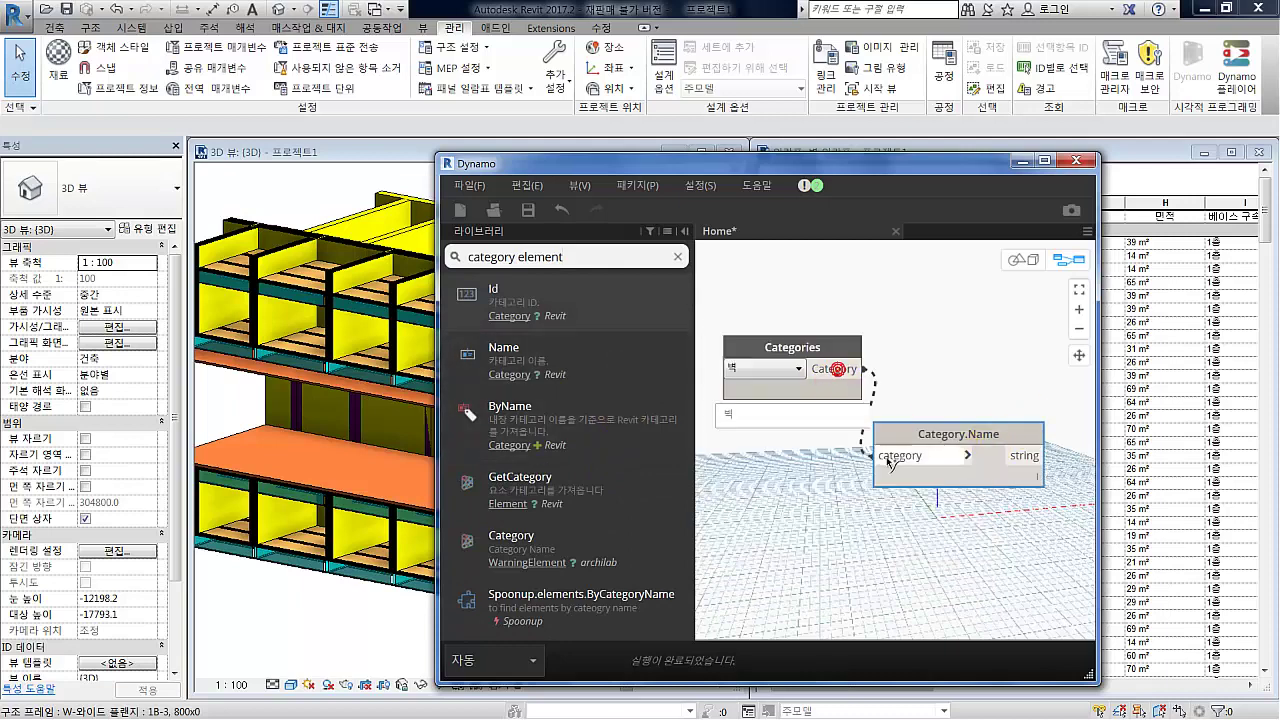
{"action": "left_click", "coordinate": [510, 407]}
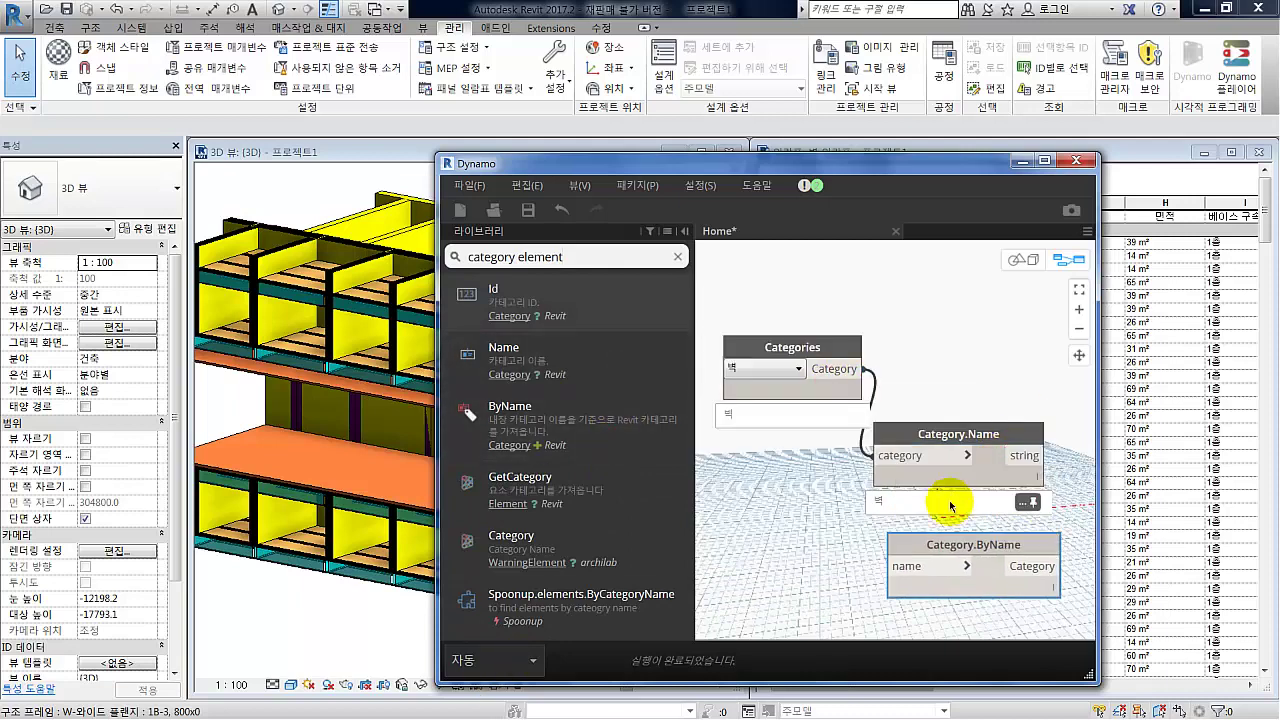
{"action": "left_click", "coordinate": [925, 573]}
Step: Add an Element.GetCategory node with an Element.Category node above it
{"action": "left_click", "coordinate": [571, 490]}
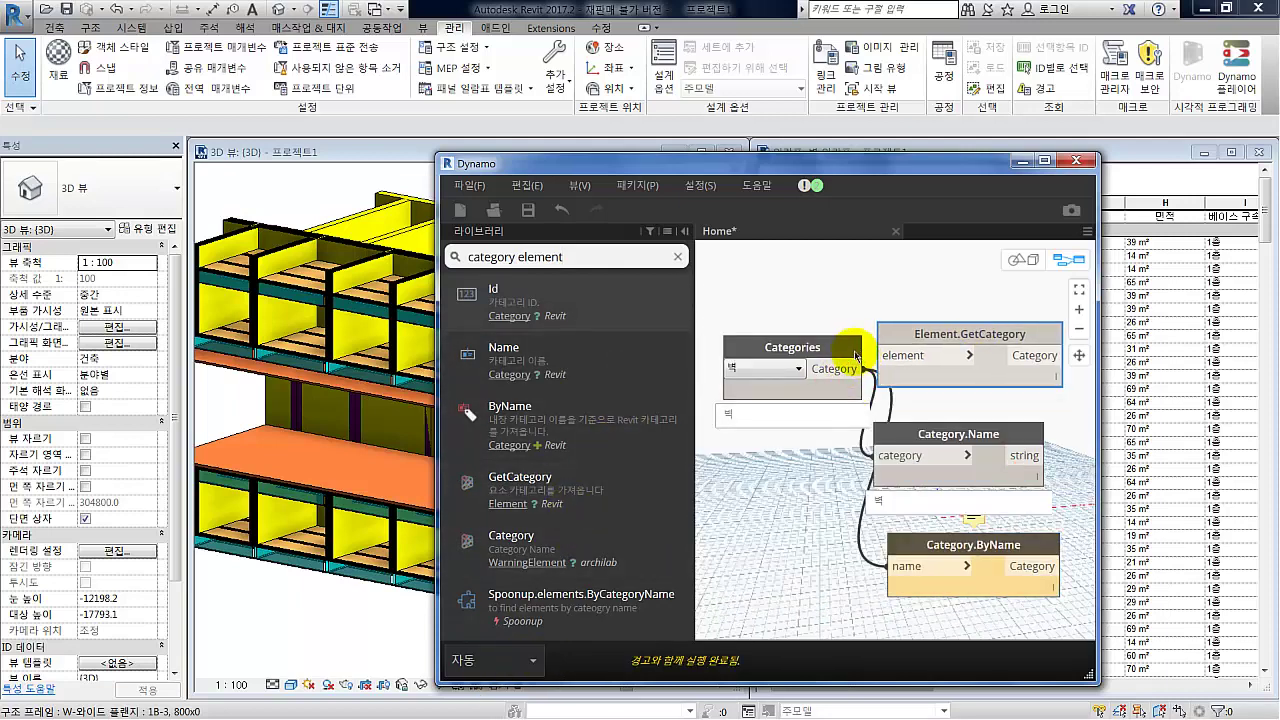
{"action": "scroll", "coordinate": [800, 470], "scroll_direction": "down", "scroll_amount": 2}
{"action": "scroll", "coordinate": [636, 540], "scroll_direction": "down", "scroll_amount": 3}
{"action": "scroll", "coordinate": [640, 520], "scroll_direction": "up", "scroll_amount": 3}
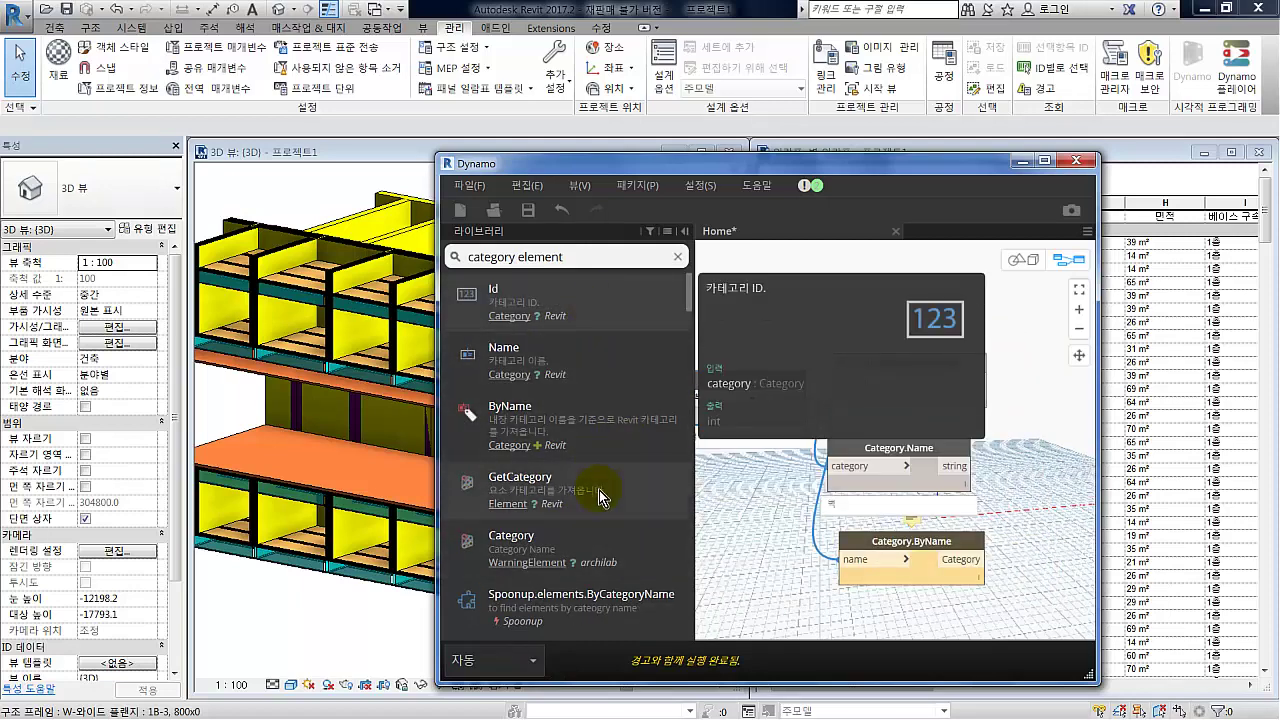
{"action": "scroll", "coordinate": [598, 568], "scroll_direction": "down", "scroll_amount": 3}
{"action": "left_click_drag", "start_coordinate": [608, 523], "coordinate": [848, 352]}
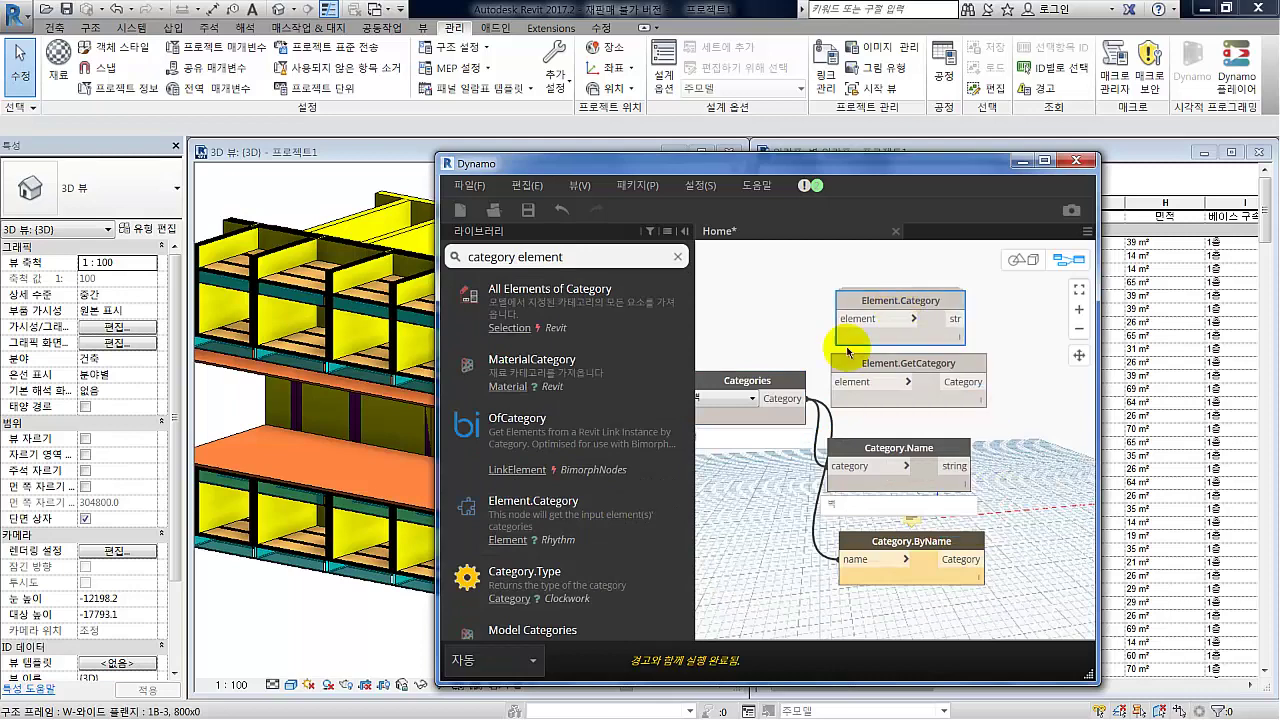
{"action": "scroll", "coordinate": [514, 517], "scroll_direction": "down", "scroll_amount": 3}
{"action": "scroll", "coordinate": [612, 528], "scroll_direction": "down", "scroll_amount": 3}
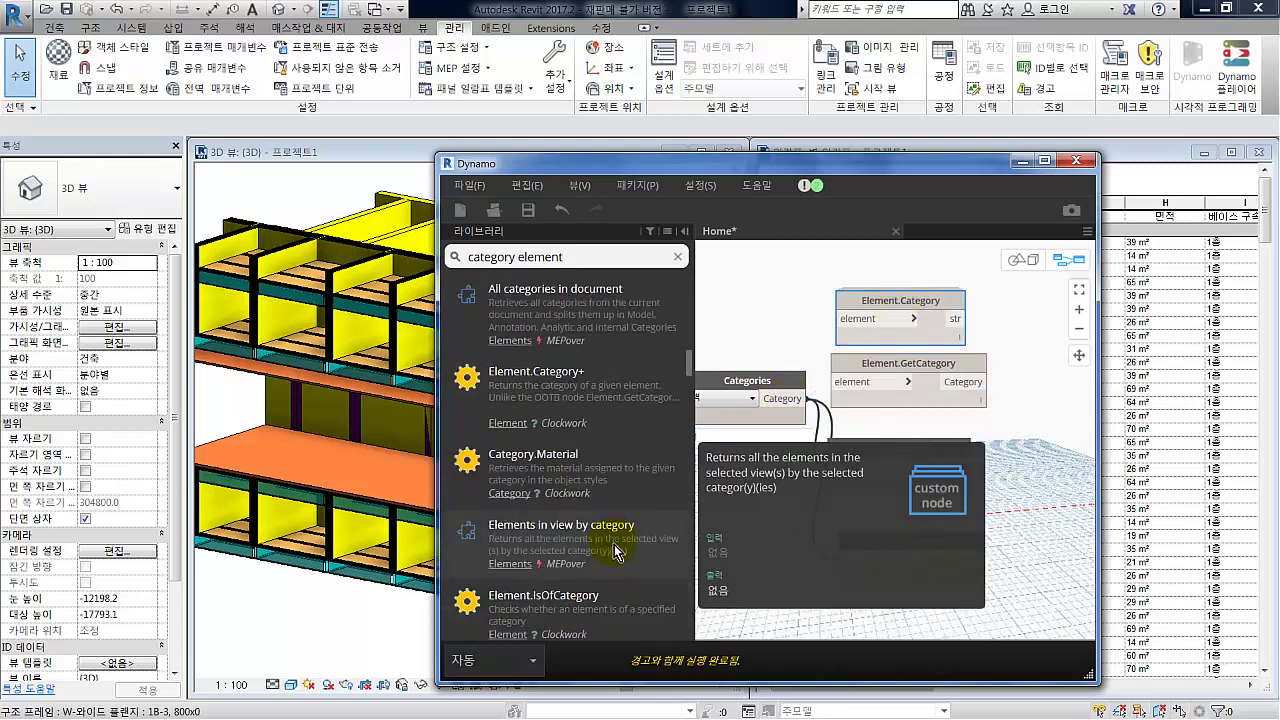
{"action": "scroll", "coordinate": [612, 560], "scroll_direction": "down", "scroll_amount": 3}
Step: Add GetIntersectingElementsOfCategory and Select.ByCategoryAndLevel nodes, placing Select.ByCategoryAndLevel at lower left
{"action": "left_click_drag", "start_coordinate": [590, 445], "coordinate": [948, 459]}
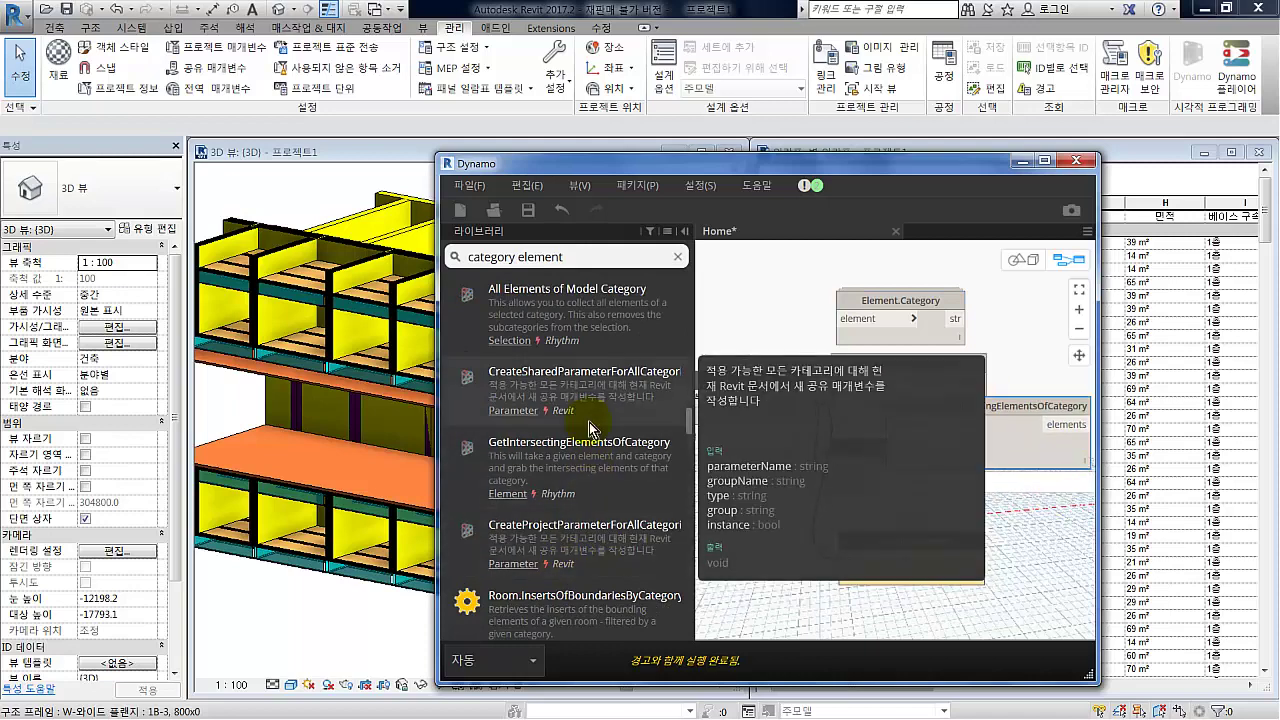
{"action": "scroll", "coordinate": [604, 464], "scroll_direction": "down", "scroll_amount": 5}
{"action": "mouse_move", "coordinate": [560, 418]}
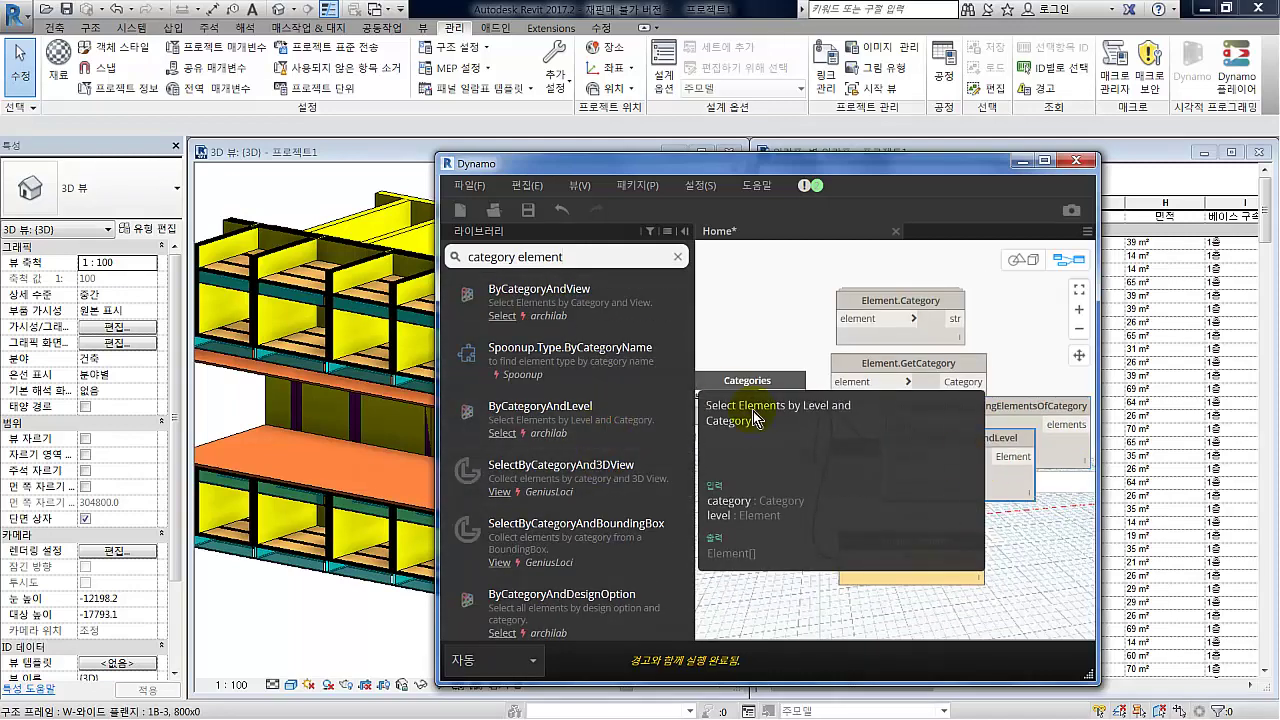
{"action": "left_click_drag", "start_coordinate": [909, 457], "coordinate": [737, 512]}
{"action": "left_click_drag", "start_coordinate": [849, 562], "coordinate": [889, 572]}
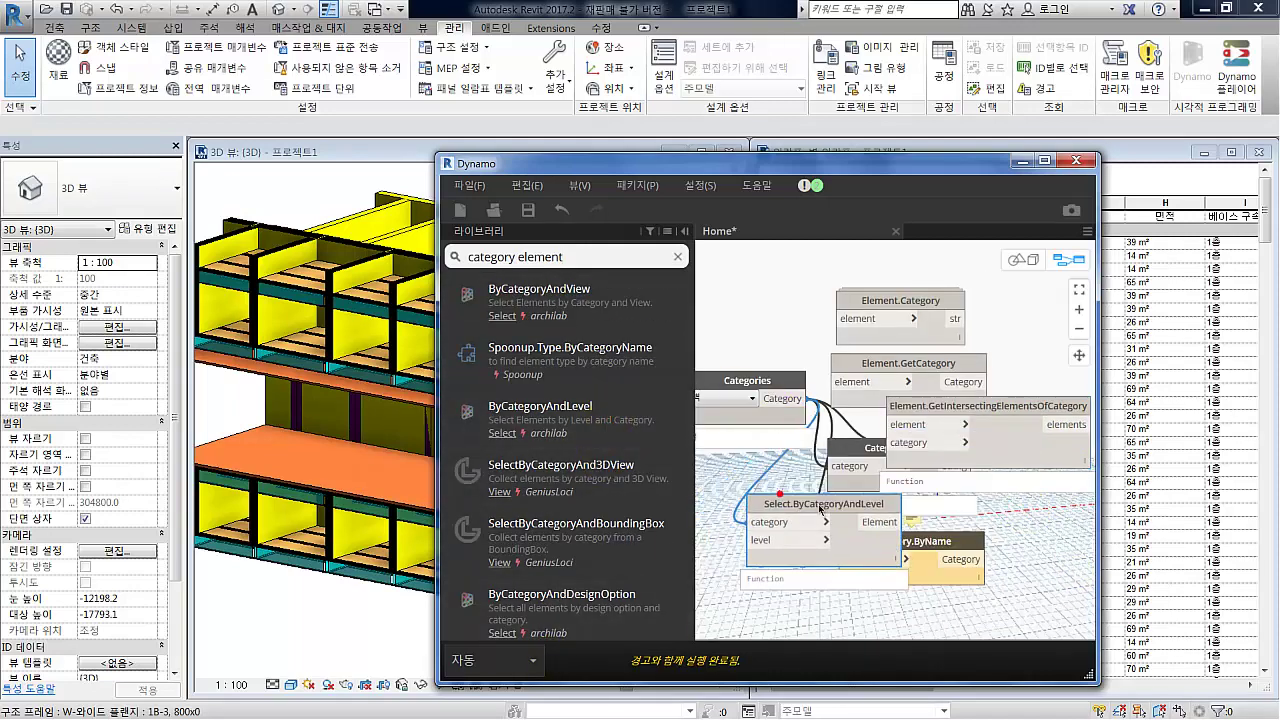
{"action": "scroll", "coordinate": [600, 520], "scroll_direction": "down", "scroll_amount": 3}
{"action": "scroll", "coordinate": [590, 530], "scroll_direction": "down", "scroll_amount": 3}
{"action": "scroll", "coordinate": [624, 528], "scroll_direction": "down", "scroll_amount": 3}
{"action": "scroll", "coordinate": [624, 528], "scroll_direction": "down", "scroll_amount": 2}
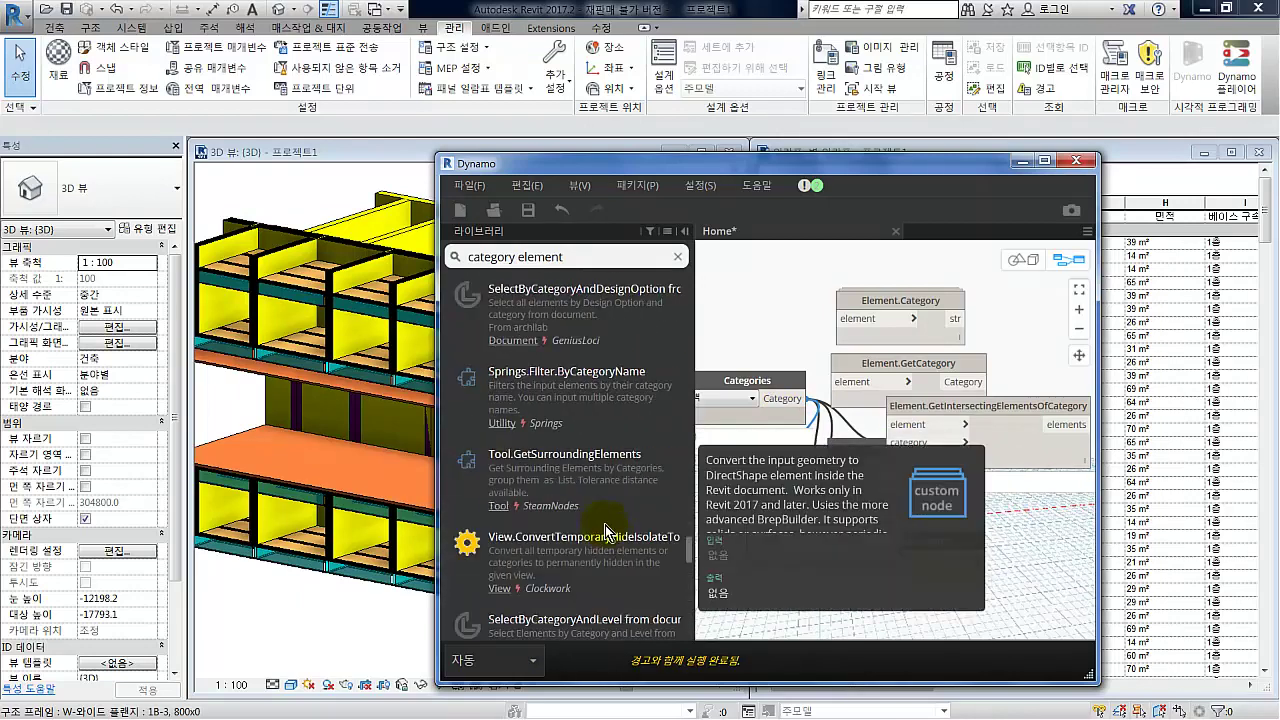
{"action": "scroll", "coordinate": [600, 400], "scroll_direction": "up", "scroll_amount": 10}
{"action": "triple_click", "coordinate": [590, 257]}
Step: Add GetParameterValueByName and SetParameterByName nodes to the graph
{"action": "type", "text": "get"}
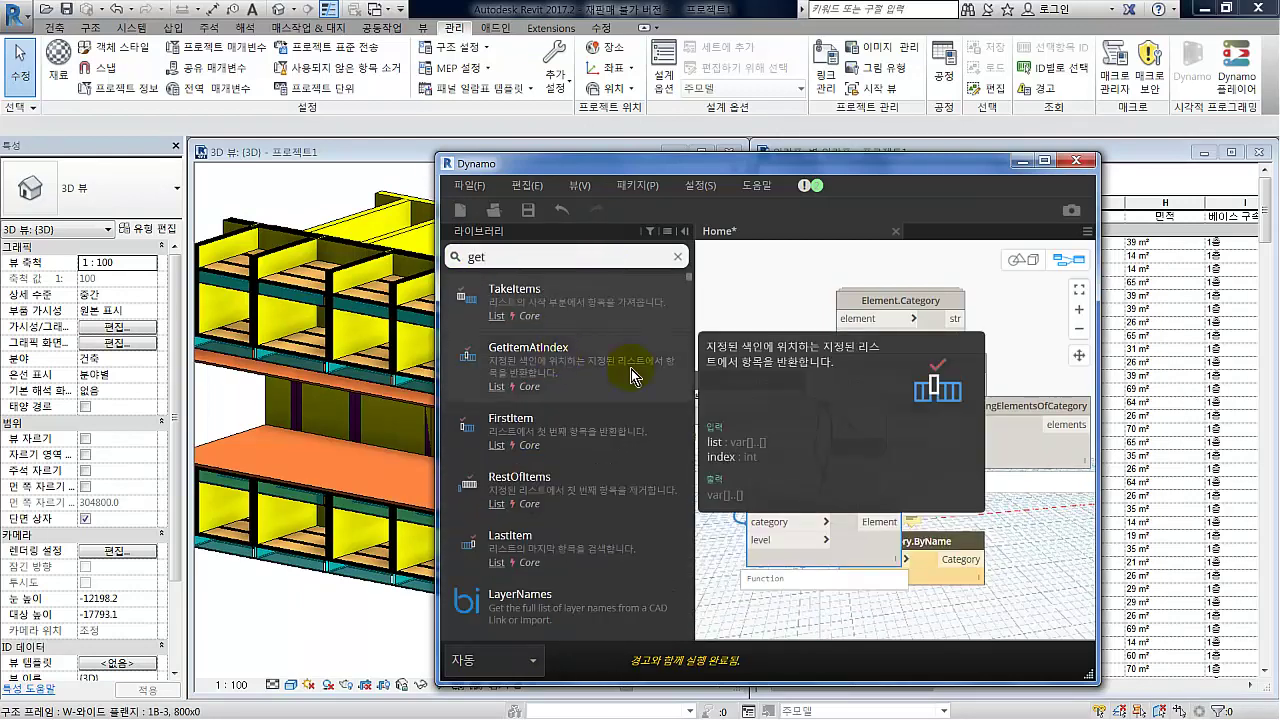
{"action": "type", "text": "para"}
{"action": "left_click_drag", "start_coordinate": [559, 418], "coordinate": [1070, 471]}
{"action": "double_click", "coordinate": [490, 257]}
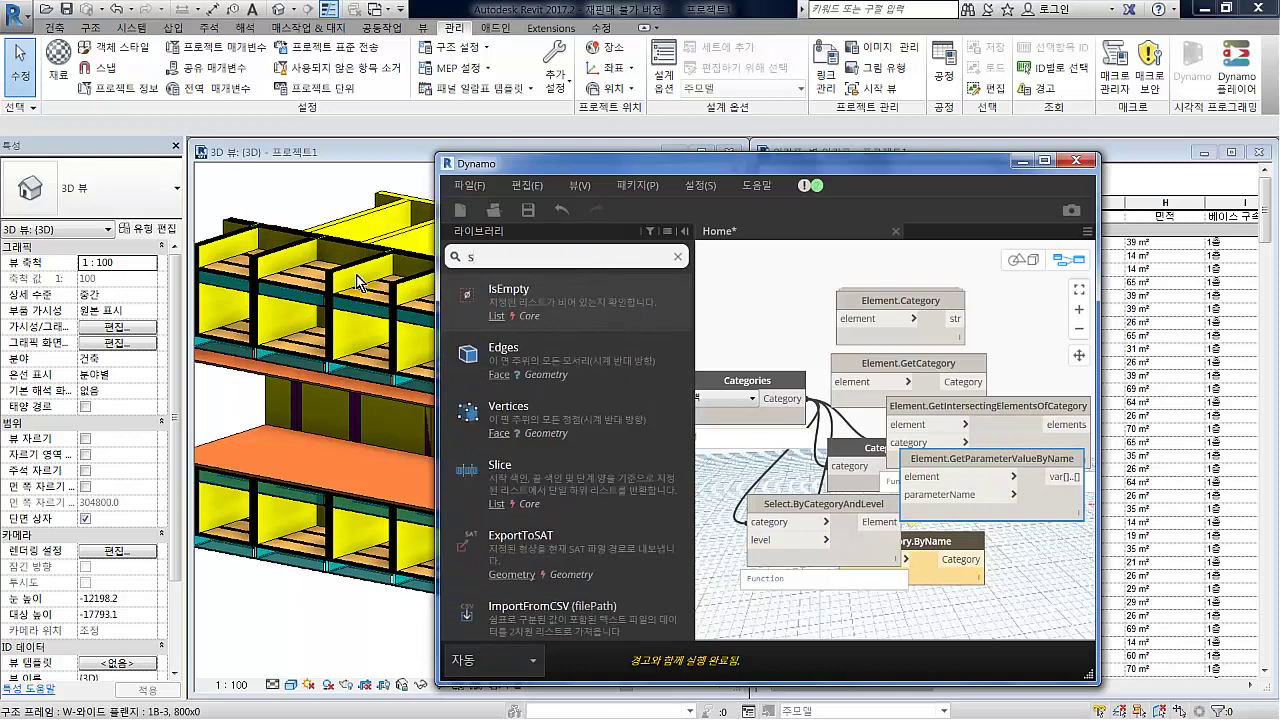
{"action": "type", "text": "setpara"}
{"action": "left_click_drag", "start_coordinate": [544, 289], "coordinate": [980, 272]}
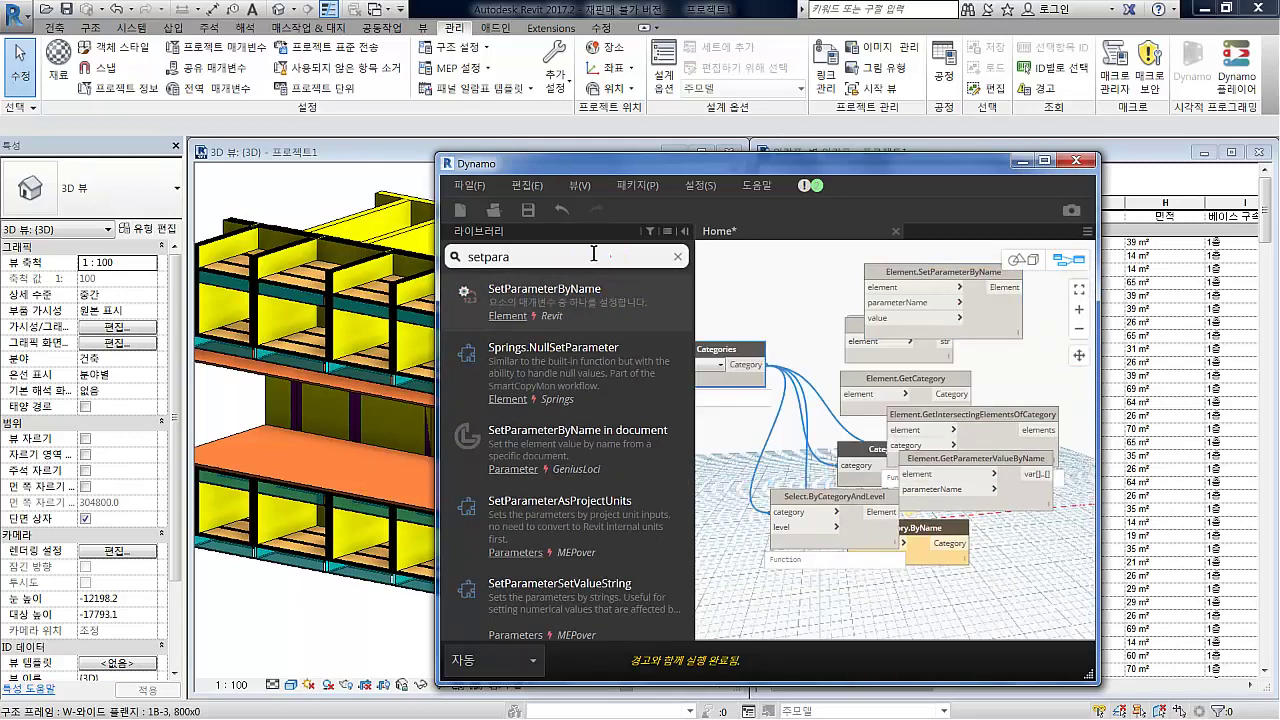
Step: Search the library for 'elements' to find an elements-of-category node
{"action": "type", "text": "elements"}
{"action": "scroll", "coordinate": [588, 484], "scroll_direction": "down", "scroll_amount": 5}
{"action": "scroll", "coordinate": [600, 428], "scroll_direction": "down", "scroll_amount": 5}
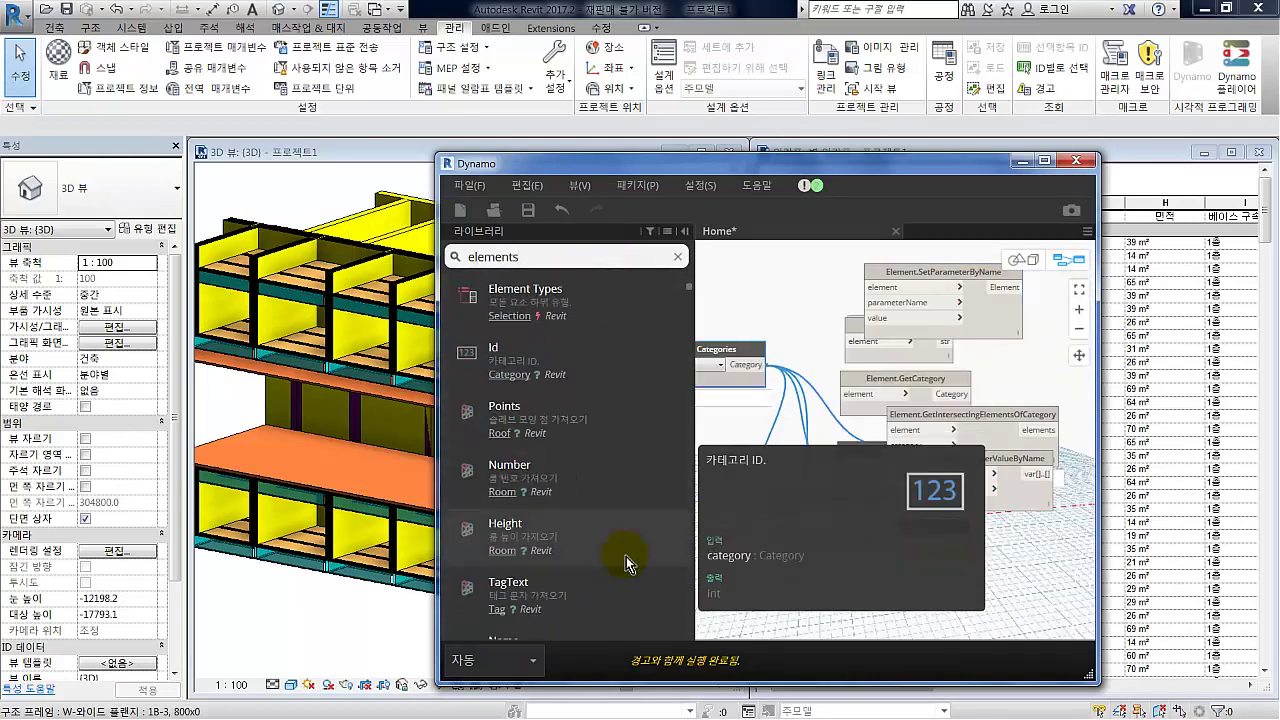
{"action": "scroll", "coordinate": [626, 556], "scroll_direction": "down", "scroll_amount": 5}
{"action": "scroll", "coordinate": [651, 486], "scroll_direction": "down", "scroll_amount": 5}
{"action": "left_click", "coordinate": [678, 256]}
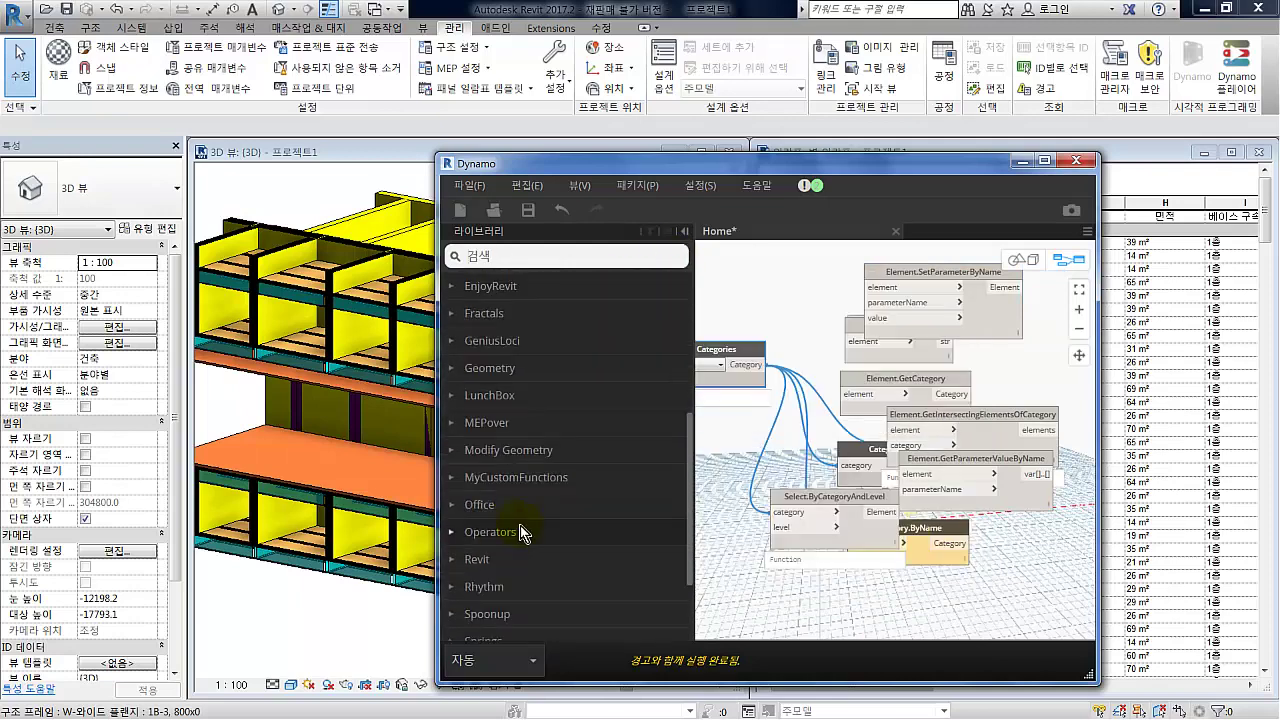
{"action": "scroll", "coordinate": [586, 354], "scroll_direction": "up", "scroll_amount": 2}
{"action": "scroll", "coordinate": [594, 411], "scroll_direction": "down", "scroll_amount": 4}
Step: Add All Elements of Category from Revit > Selection and select the unneeded category nodes
{"action": "left_click", "coordinate": [582, 460]}
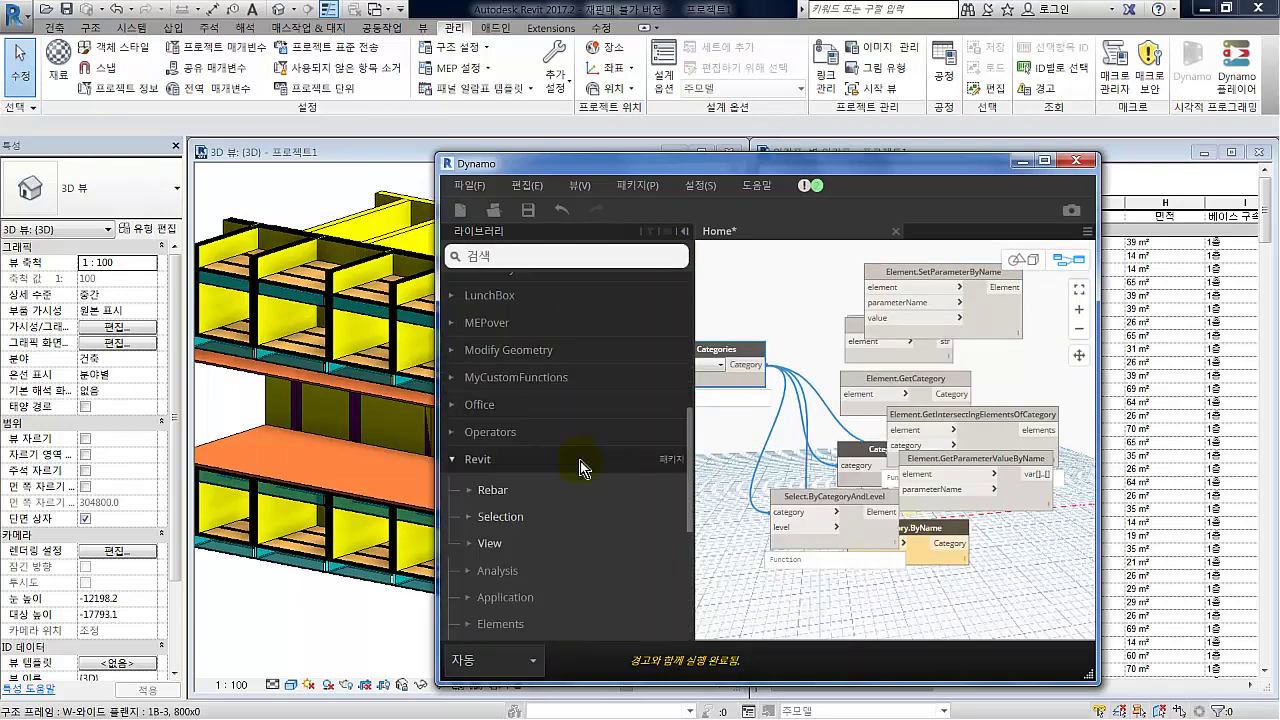
{"action": "scroll", "coordinate": [645, 435], "scroll_direction": "down", "scroll_amount": 3}
{"action": "scroll", "coordinate": [563, 386], "scroll_direction": "up", "scroll_amount": 2}
{"action": "left_click", "coordinate": [497, 418]}
{"action": "scroll", "coordinate": [497, 418], "scroll_direction": "down", "scroll_amount": 1}
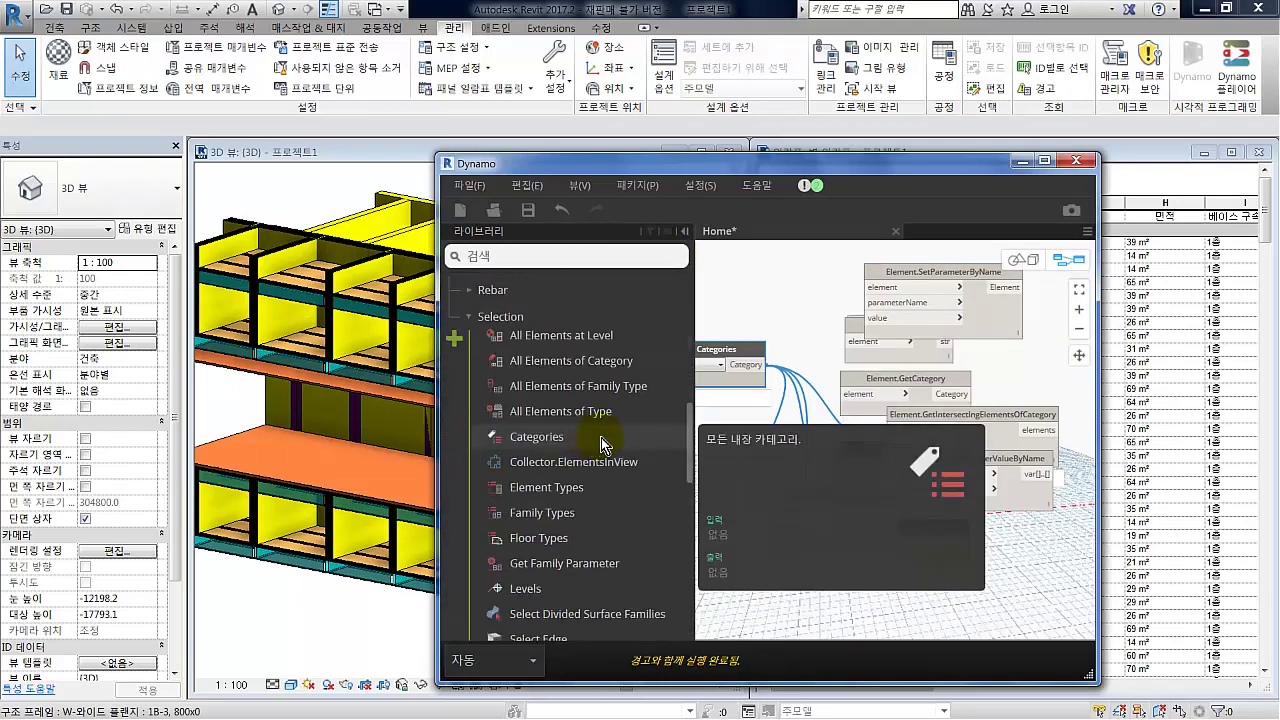
{"action": "left_click_drag", "start_coordinate": [624, 378], "coordinate": [941, 476]}
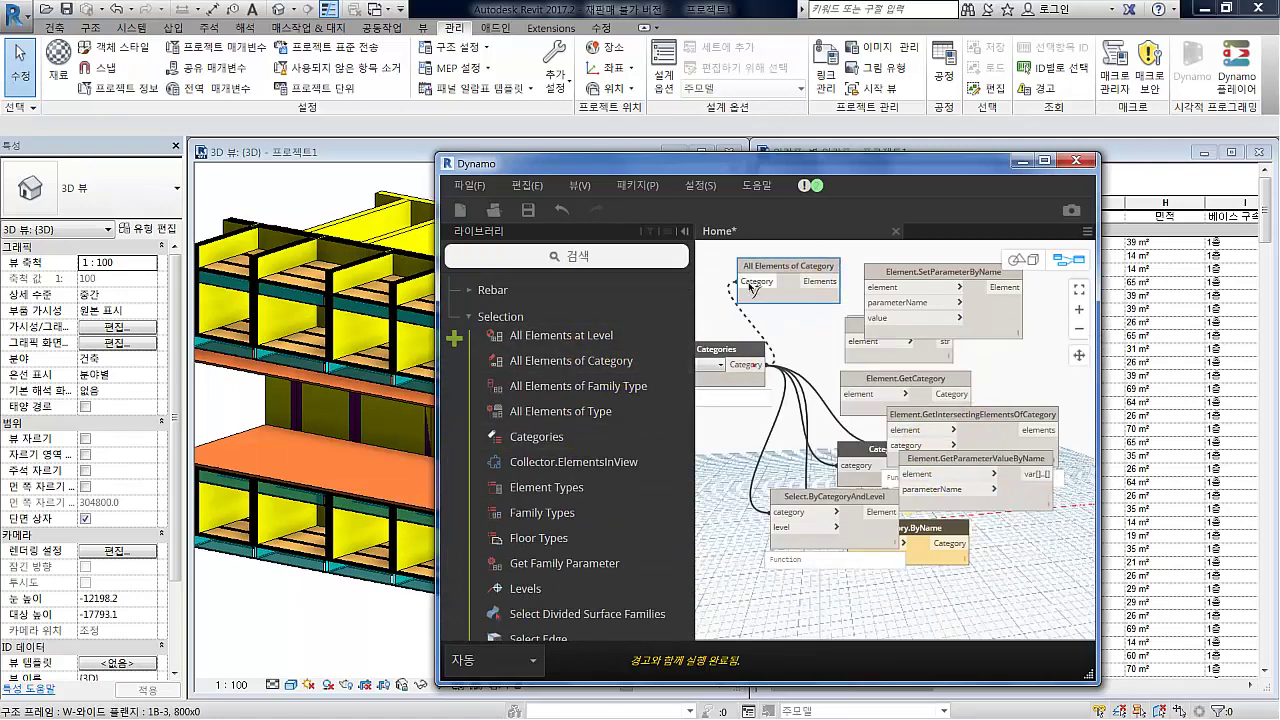
{"action": "left_click", "coordinate": [896, 366]}
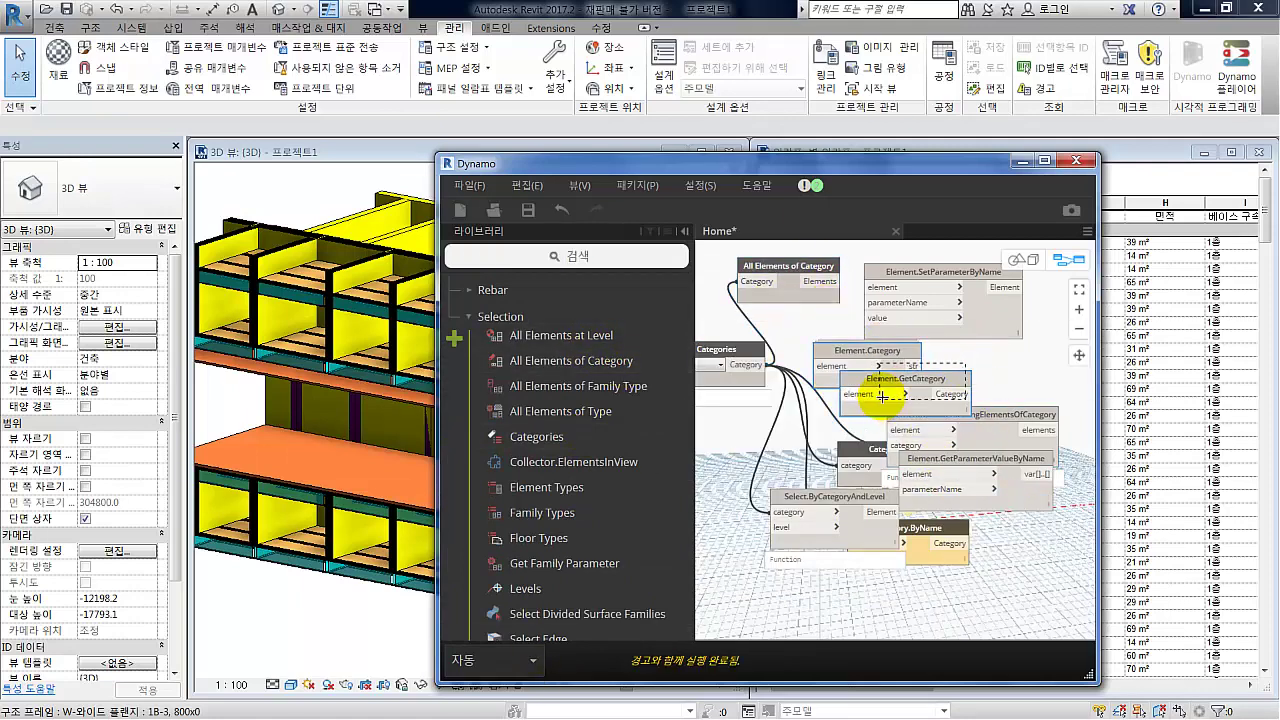
{"action": "left_click_drag", "start_coordinate": [882, 395], "coordinate": [866, 450]}
Step: Remove the unneeded category nodes, raise SetParameterByName, and shift the Dynamo window left
{"action": "key", "text": "ctrl+z"}
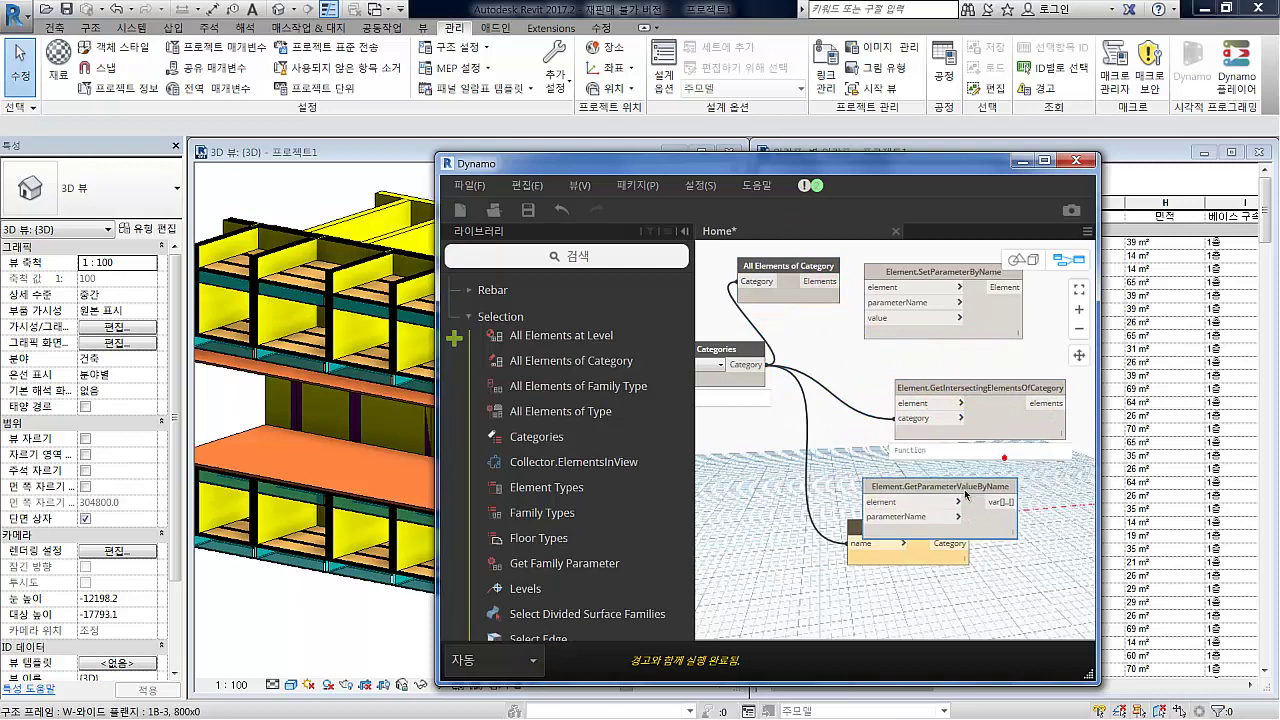
{"action": "key", "text": "ctrl+z"}
{"action": "key", "text": "ctrl+z"}
{"action": "key", "text": "ctrl+z"}
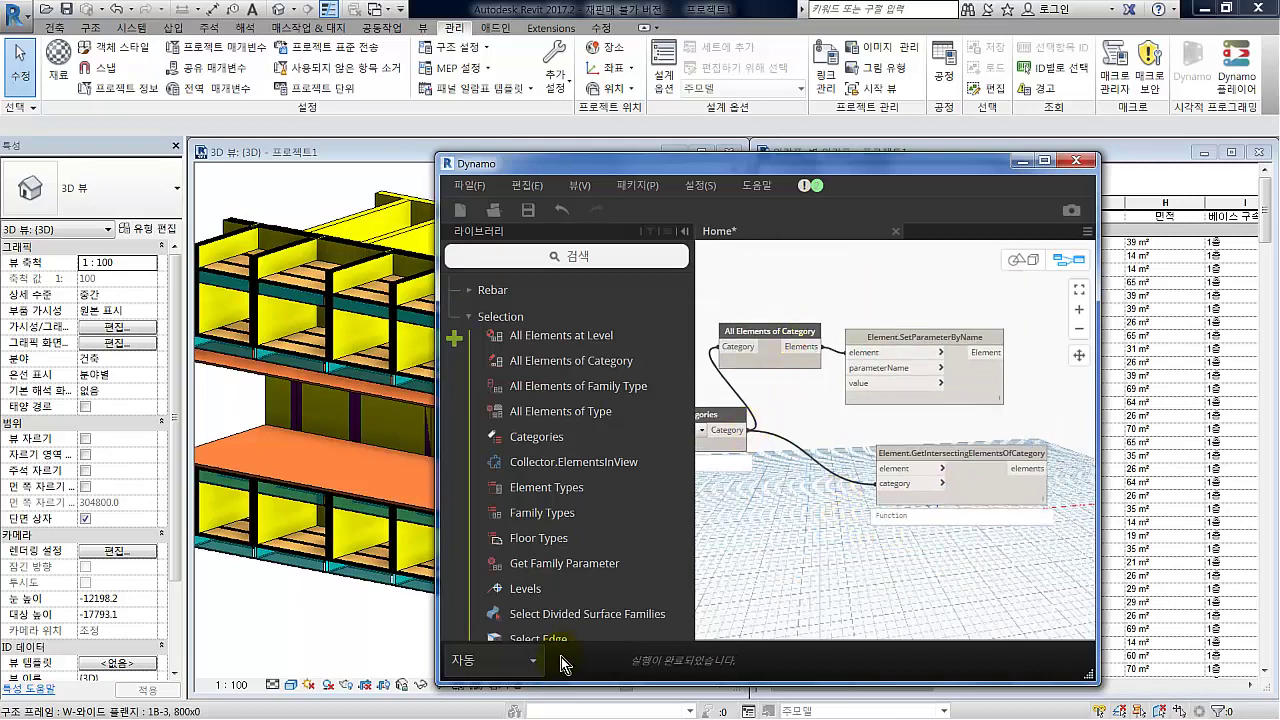
{"action": "left_click_drag", "start_coordinate": [990, 398], "coordinate": [1016, 350]}
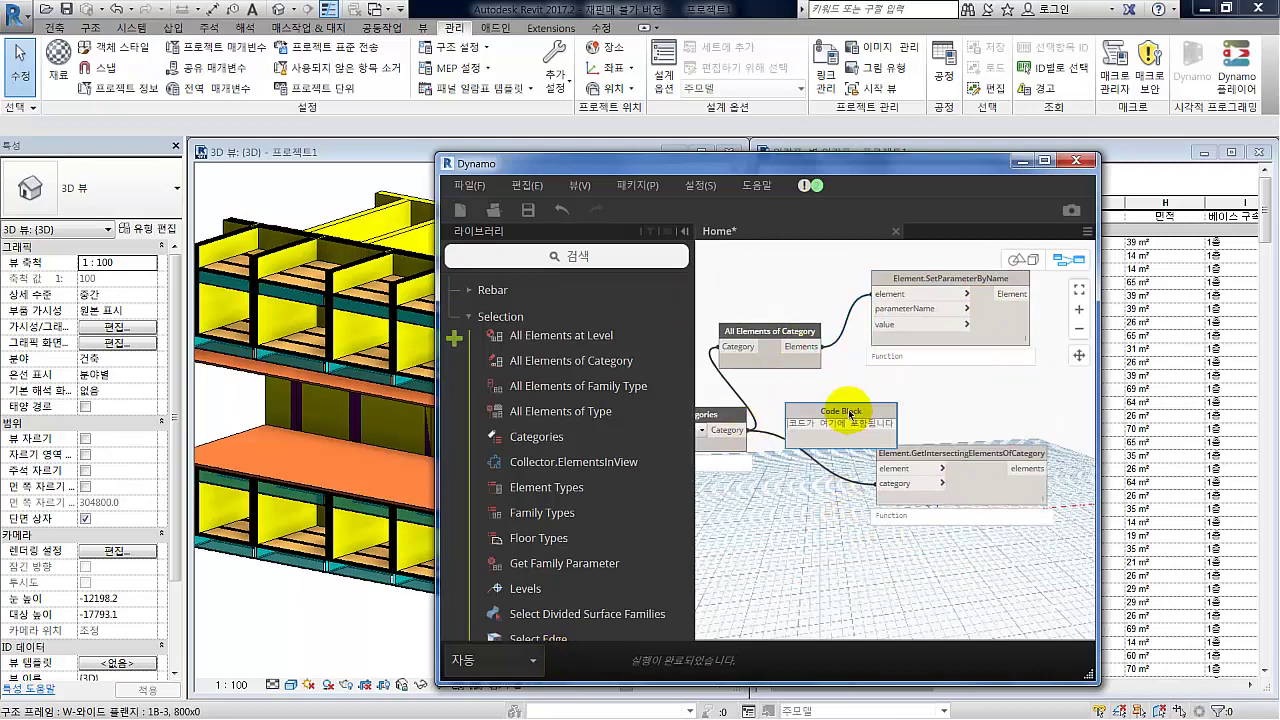
{"action": "left_click_drag", "start_coordinate": [937, 163], "coordinate": [657, 164]}
{"action": "type", "text": "유형"}
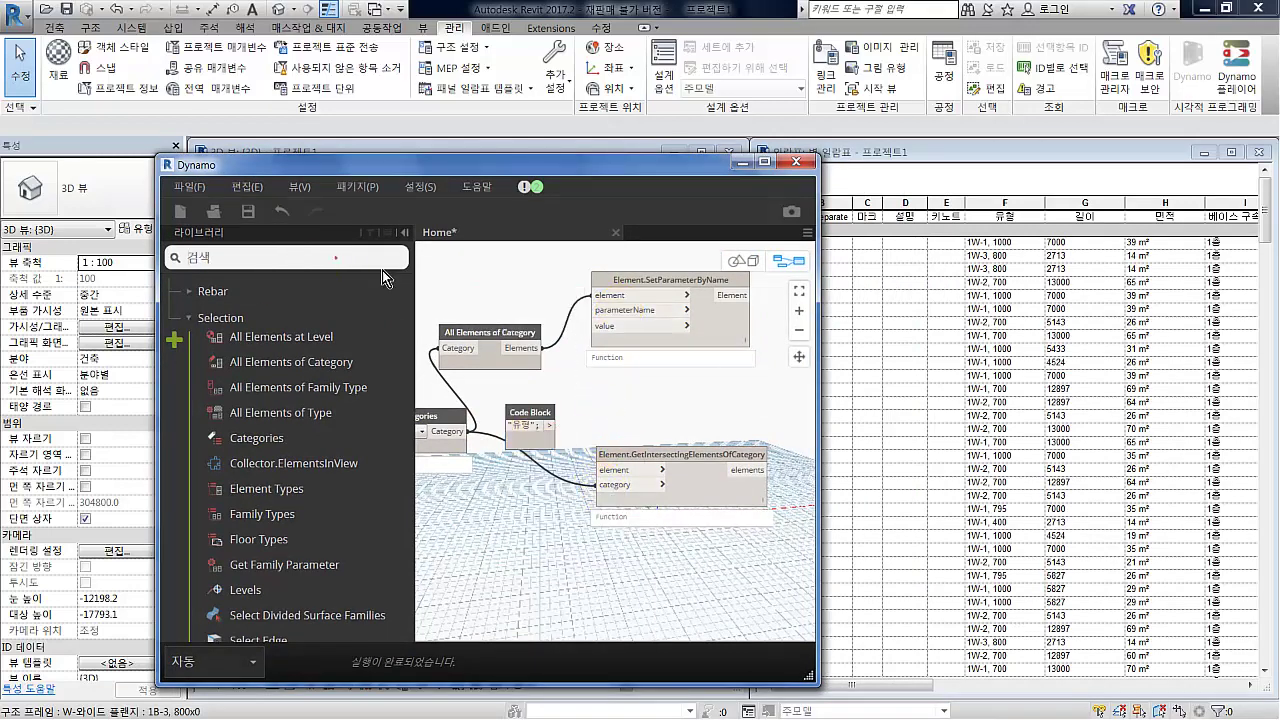
{"action": "type", "text": "getparameter"}
Step: Add Element.GetParameterValueByName reading "유형" from all wall elements
{"action": "left_click", "coordinate": [280, 296]}
{"action": "left_click", "coordinate": [535, 348]}
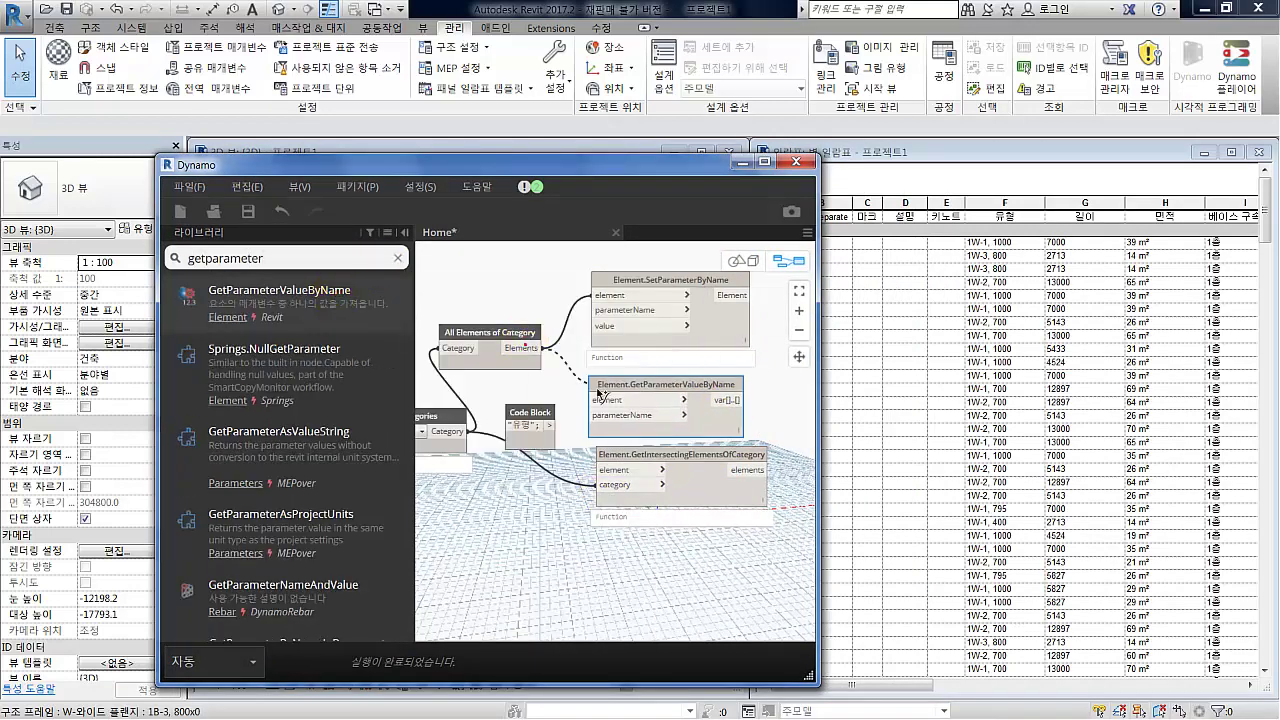
{"action": "right_click", "coordinate": [757, 252]}
{"action": "left_click", "coordinate": [814, 320]}
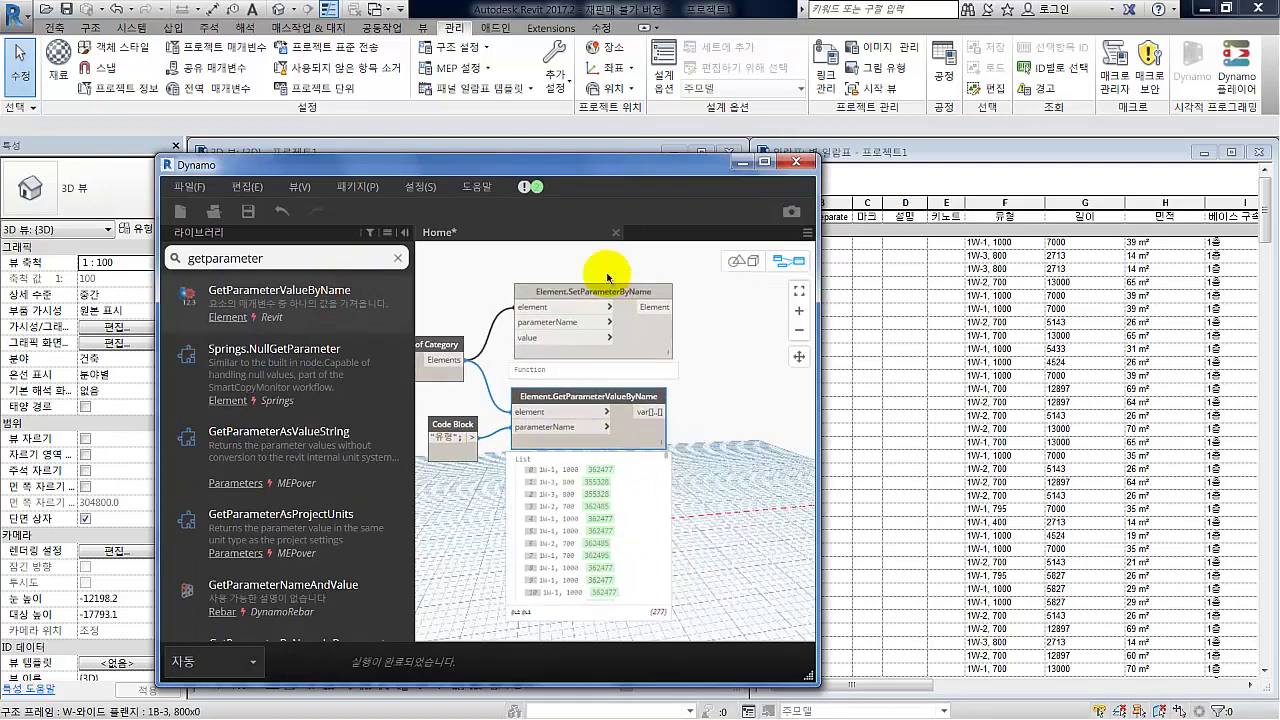
{"action": "scroll", "coordinate": [572, 407], "scroll_direction": "up", "scroll_amount": 2}
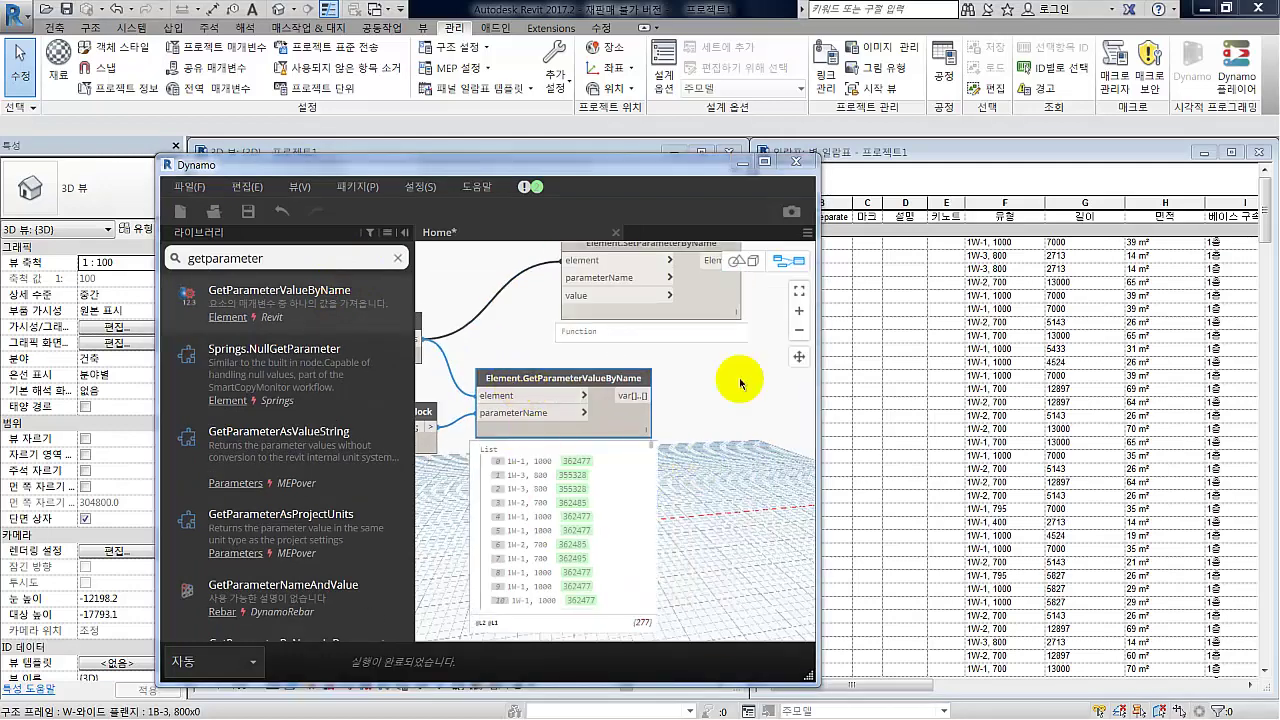
Step: Look up List nodes such as List.Chop and maximize the Dynamo window
{"action": "type", "text": "list."}
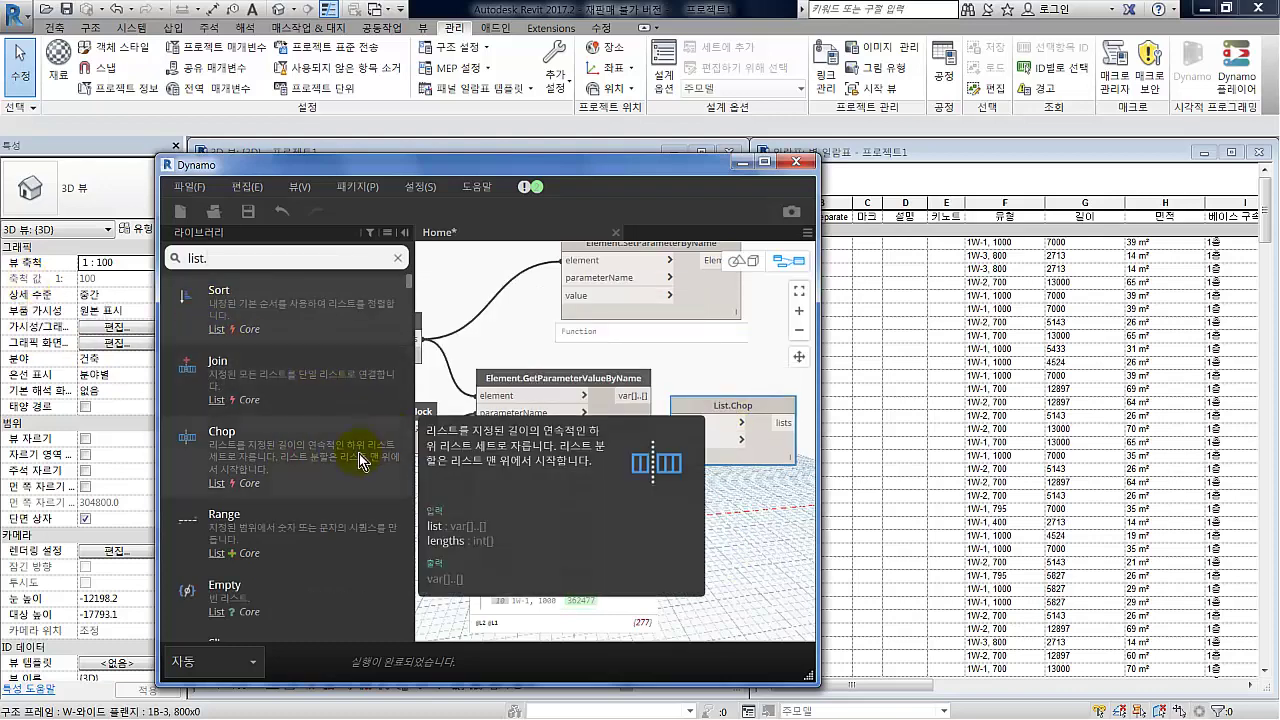
{"action": "scroll", "coordinate": [328, 486], "scroll_direction": "down", "scroll_amount": 3}
{"action": "scroll", "coordinate": [323, 497], "scroll_direction": "down", "scroll_amount": 5}
{"action": "key", "text": "super+Up"}
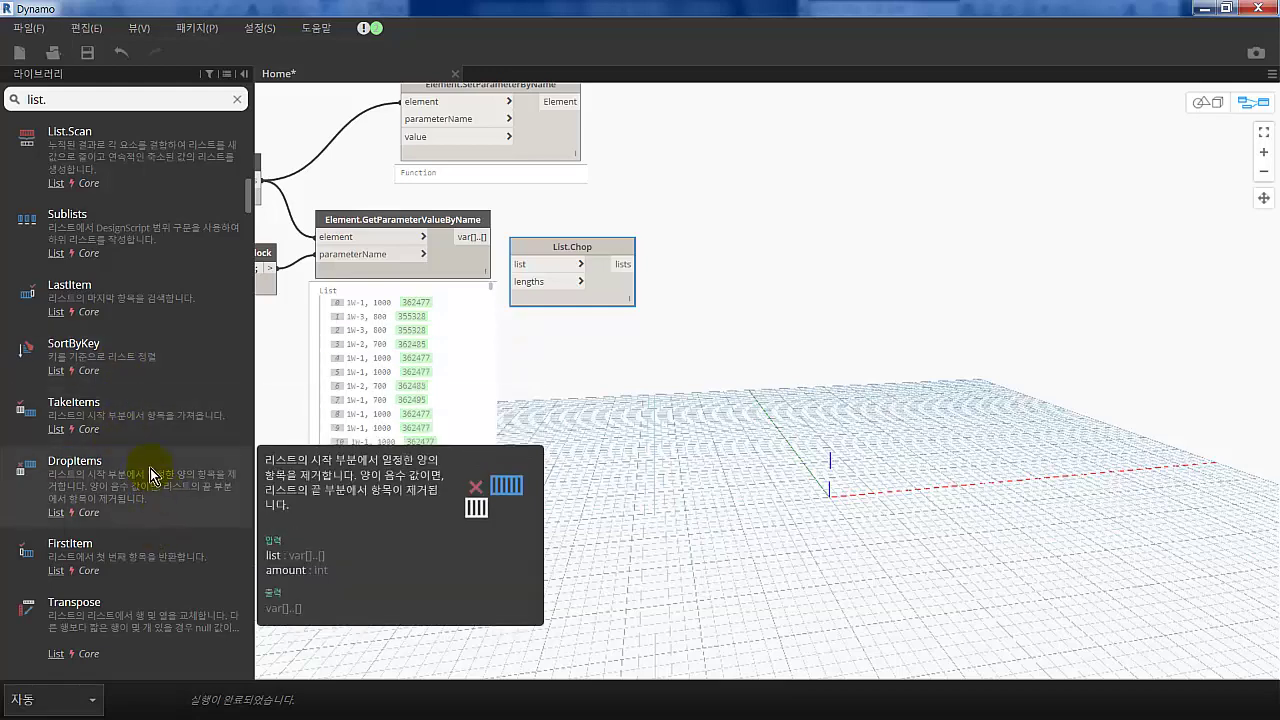
{"action": "scroll", "coordinate": [166, 570], "scroll_direction": "down", "scroll_amount": 3}
{"action": "scroll", "coordinate": [170, 510], "scroll_direction": "down", "scroll_amount": 3}
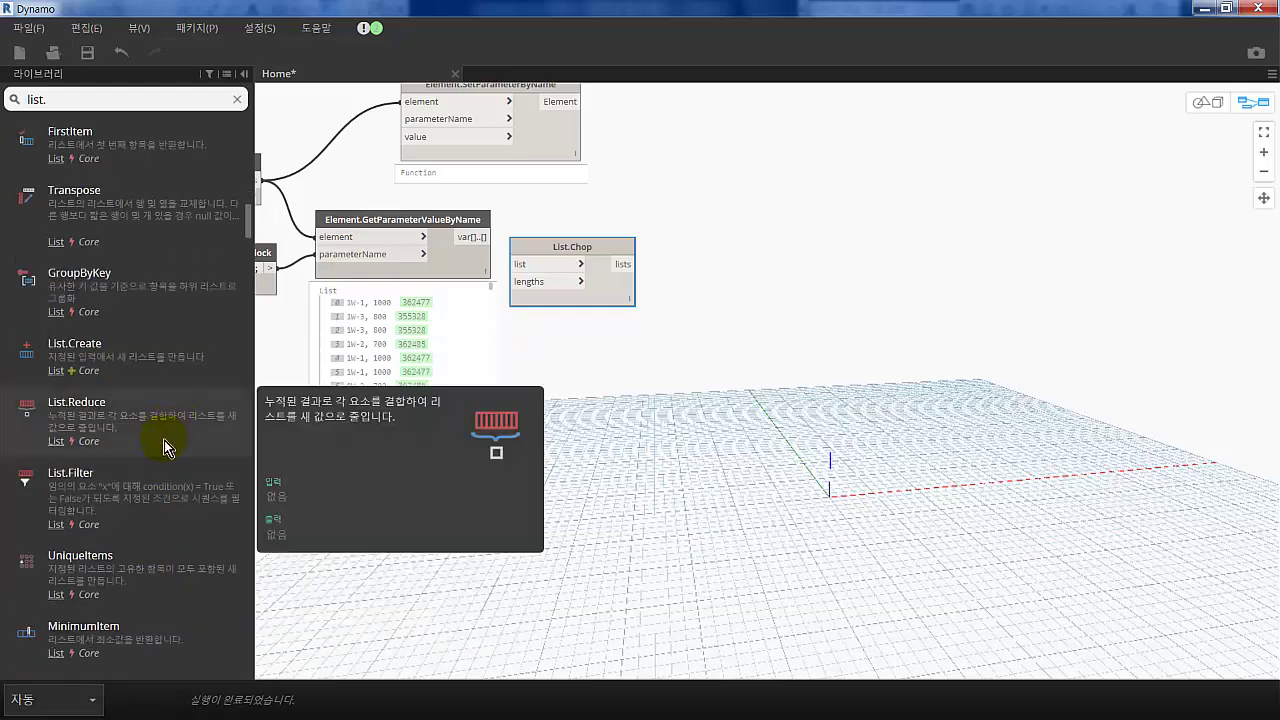
{"action": "scroll", "coordinate": [166, 460], "scroll_direction": "down", "scroll_amount": 3}
{"action": "scroll", "coordinate": [168, 481], "scroll_direction": "down", "scroll_amount": 3}
{"action": "scroll", "coordinate": [168, 481], "scroll_direction": "down", "scroll_amount": 3}
{"action": "scroll", "coordinate": [166, 481], "scroll_direction": "down", "scroll_amount": 3}
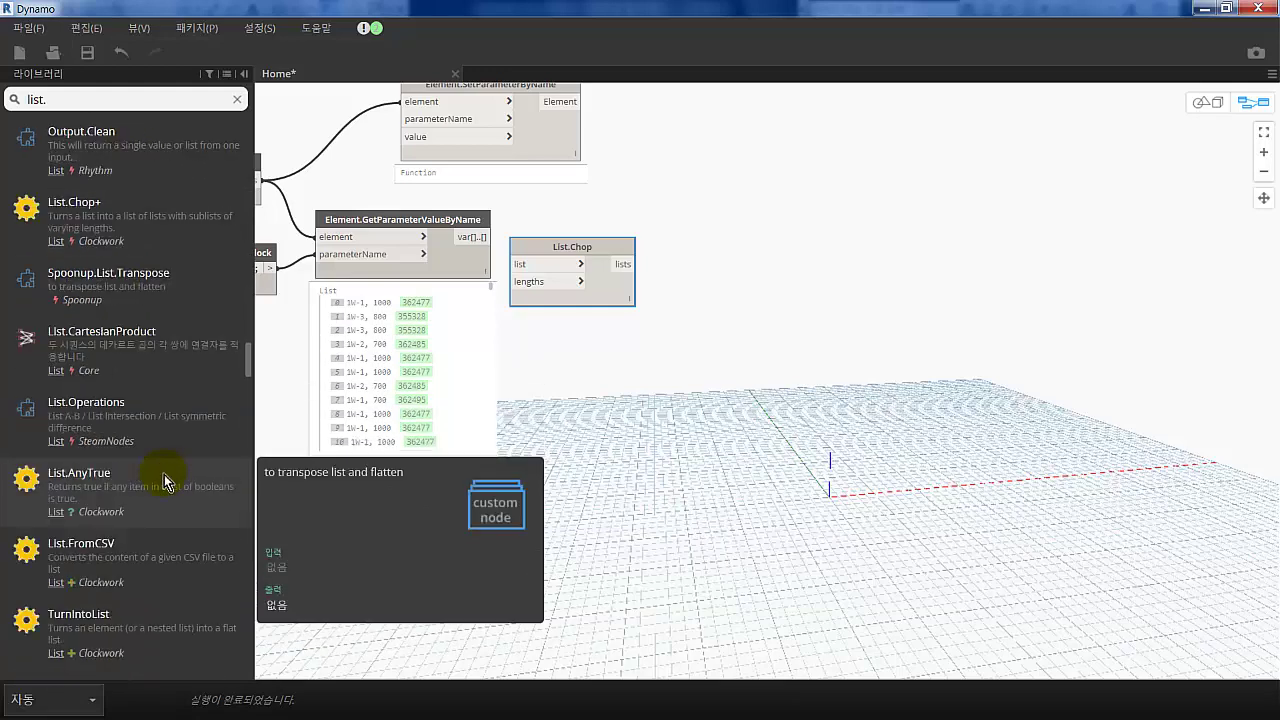
{"action": "scroll", "coordinate": [168, 480], "scroll_direction": "down", "scroll_amount": 3}
{"action": "left_click_drag", "start_coordinate": [248, 375], "coordinate": [258, 120]}
{"action": "key", "text": "BackSpace"}
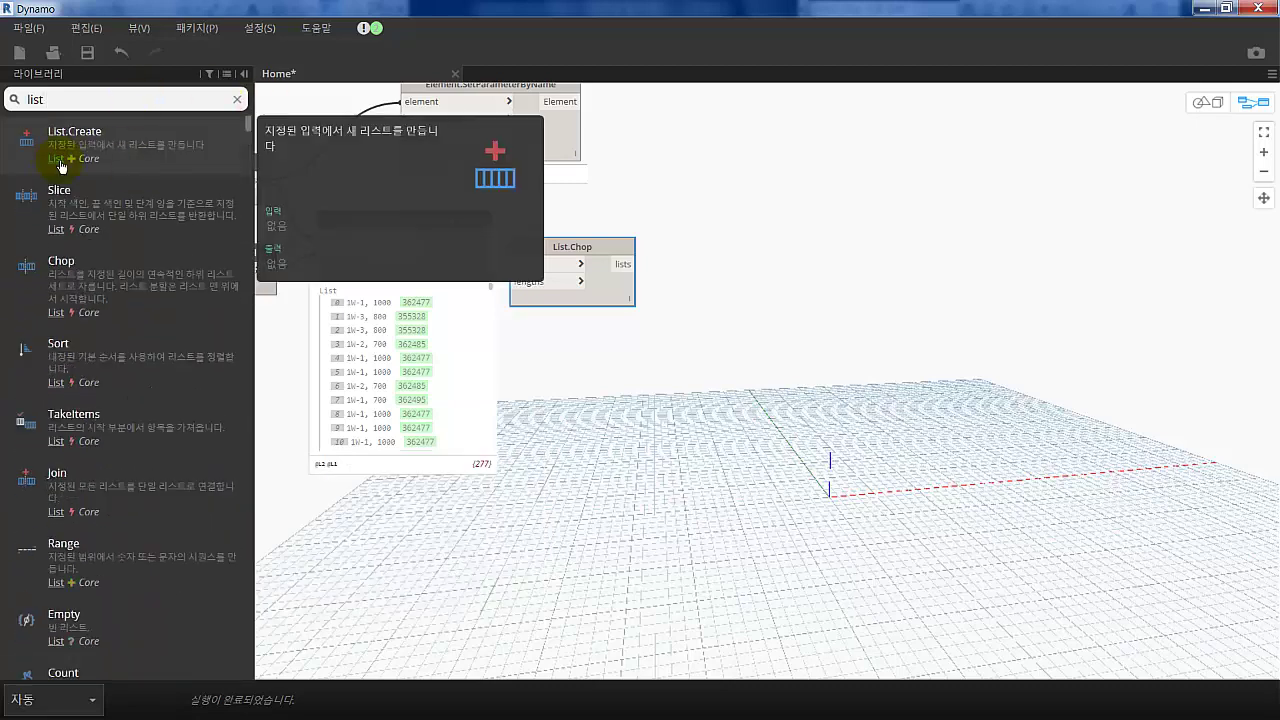
{"action": "key", "text": "BackSpace"}
{"action": "key", "text": "BackSpace"}
{"action": "key", "text": "BackSpace"}
{"action": "scroll", "coordinate": [170, 360], "scroll_direction": "down", "scroll_amount": 5}
{"action": "scroll", "coordinate": [172, 378], "scroll_direction": "down", "scroll_amount": 8}
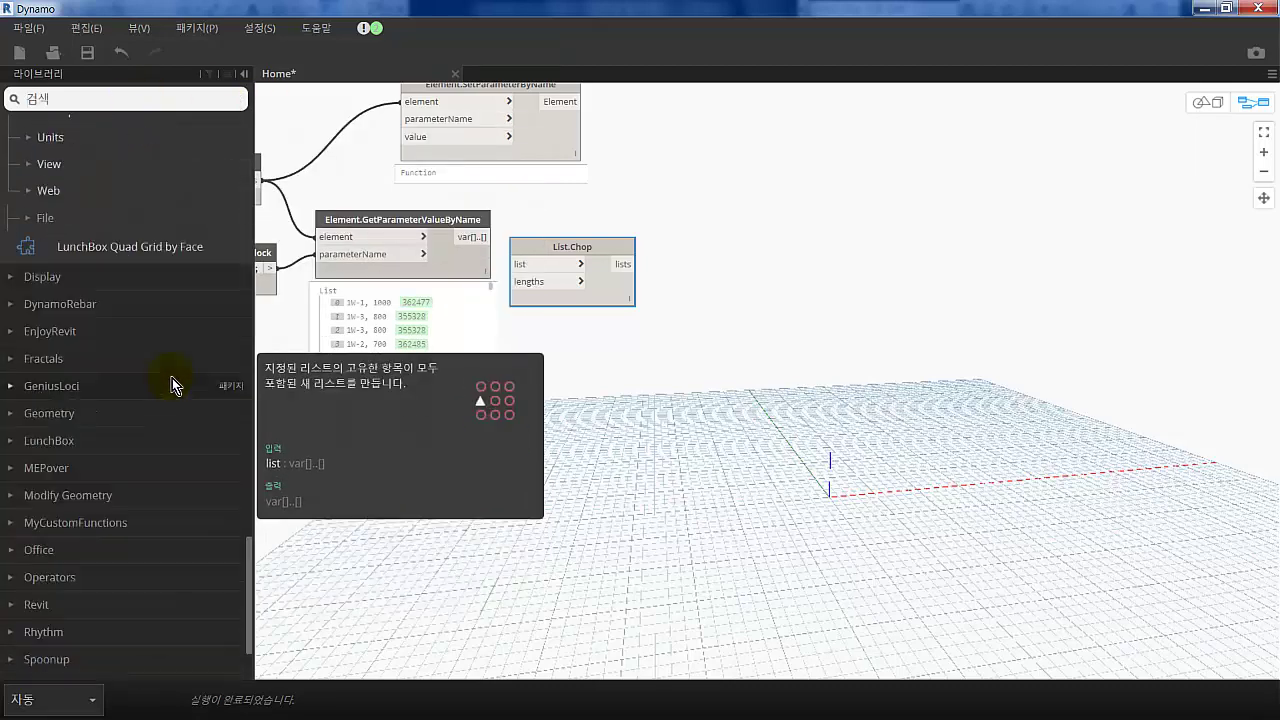
{"action": "scroll", "coordinate": [150, 375], "scroll_direction": "up", "scroll_amount": 2}
{"action": "scroll", "coordinate": [125, 365], "scroll_direction": "up", "scroll_amount": 1}
{"action": "scroll", "coordinate": [100, 480], "scroll_direction": "up", "scroll_amount": 1}
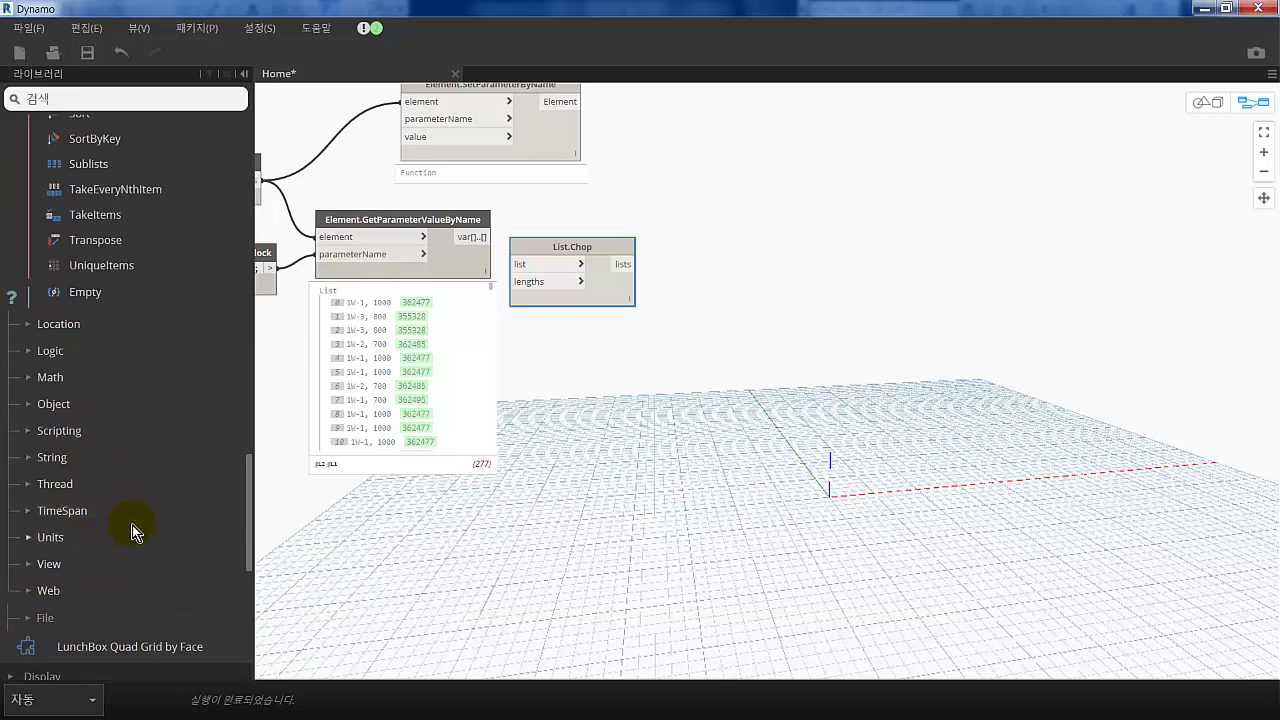
{"action": "scroll", "coordinate": [145, 480], "scroll_direction": "up", "scroll_amount": 5}
{"action": "scroll", "coordinate": [110, 390], "scroll_direction": "up", "scroll_amount": 5}
{"action": "left_click", "coordinate": [97, 345]}
{"action": "scroll", "coordinate": [90, 152], "scroll_direction": "up", "scroll_amount": 3}
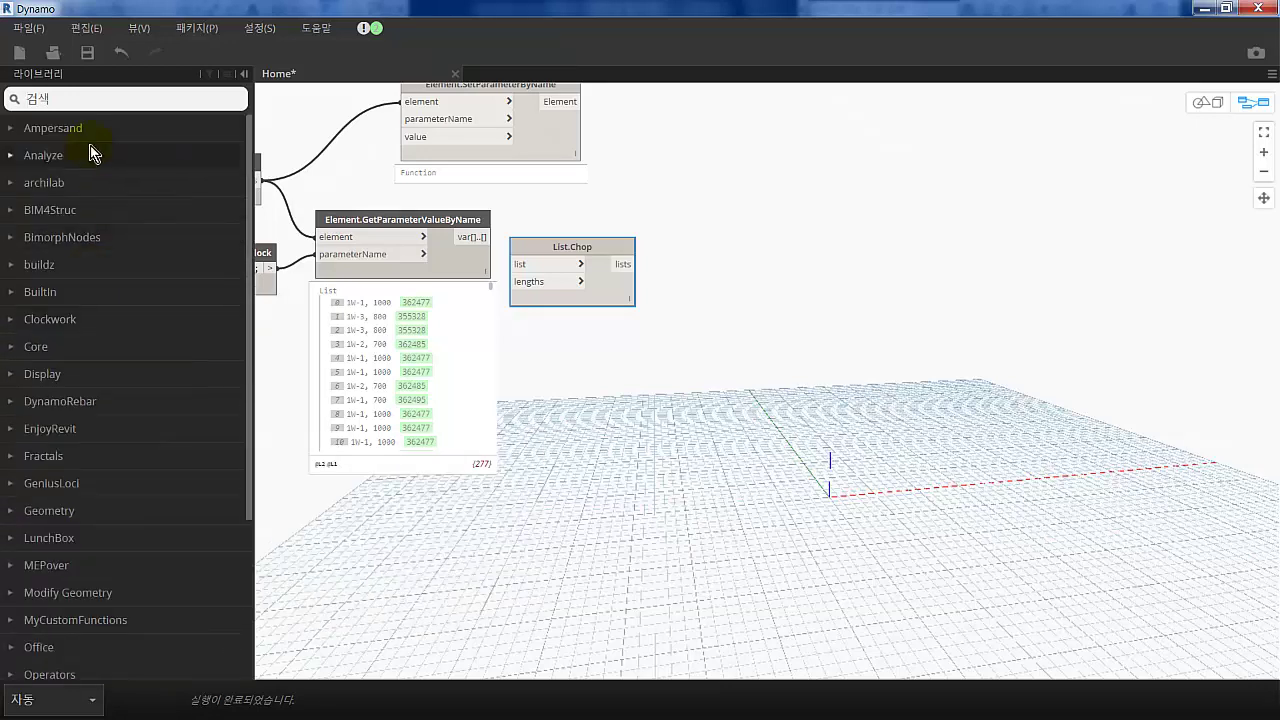
{"action": "scroll", "coordinate": [110, 300], "scroll_direction": "down", "scroll_amount": 2}
{"action": "scroll", "coordinate": [110, 490], "scroll_direction": "down", "scroll_amount": 3}
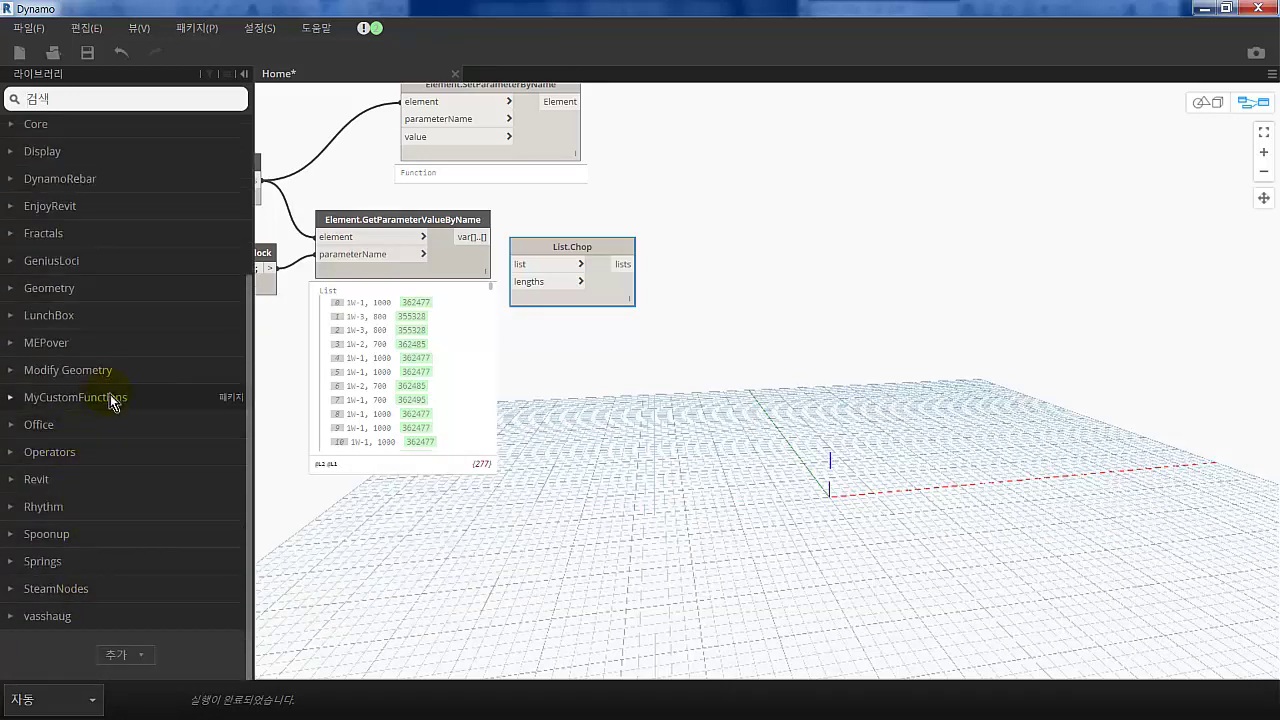
{"action": "scroll", "coordinate": [60, 300], "scroll_direction": "up", "scroll_amount": 3}
{"action": "left_click", "coordinate": [40, 343]}
{"action": "scroll", "coordinate": [40, 420], "scroll_direction": "down", "scroll_amount": 1}
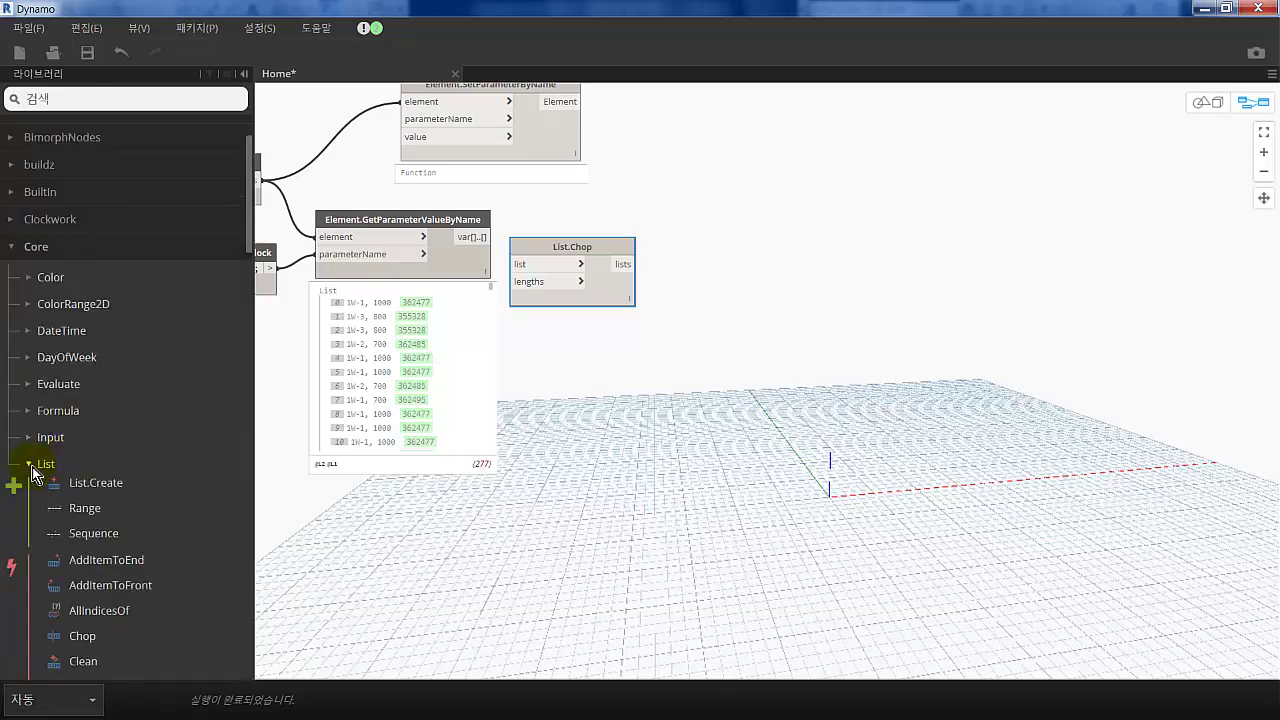
{"action": "scroll", "coordinate": [138, 434], "scroll_direction": "down", "scroll_amount": 10}
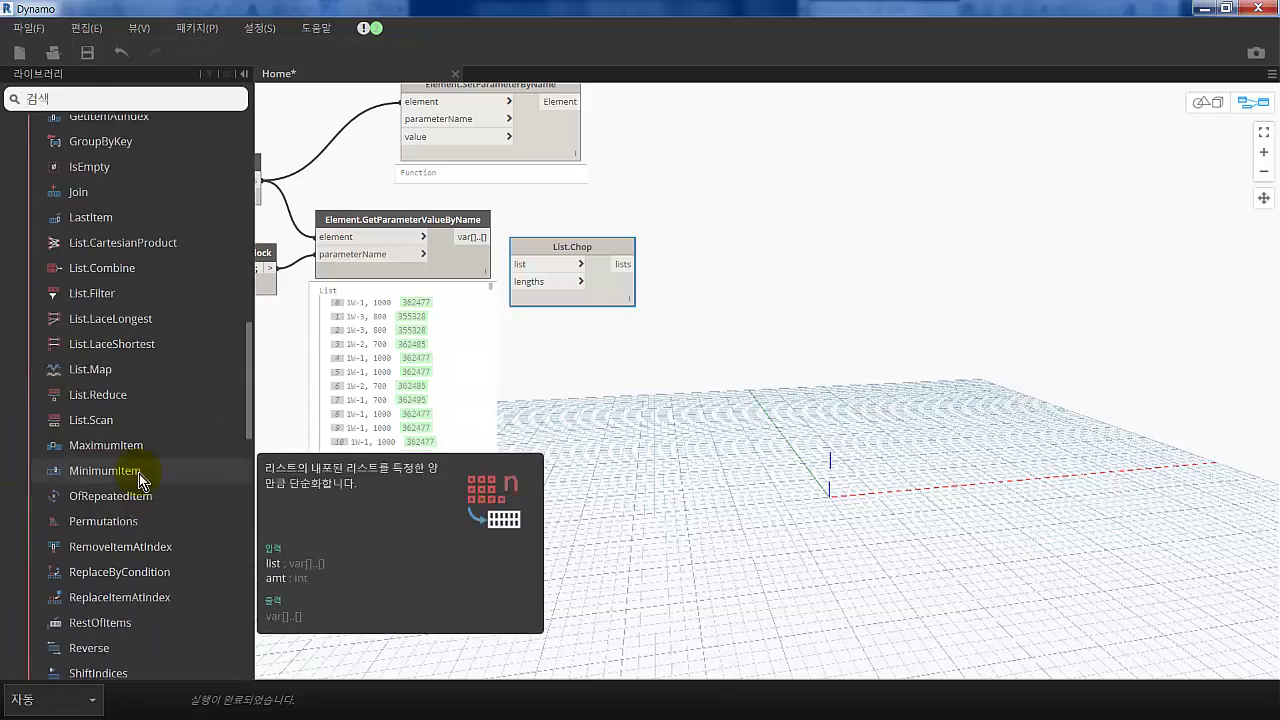
{"action": "scroll", "coordinate": [150, 450], "scroll_direction": "up", "scroll_amount": 15}
{"action": "left_click", "coordinate": [46, 100]}
{"action": "type", "text": "text"}
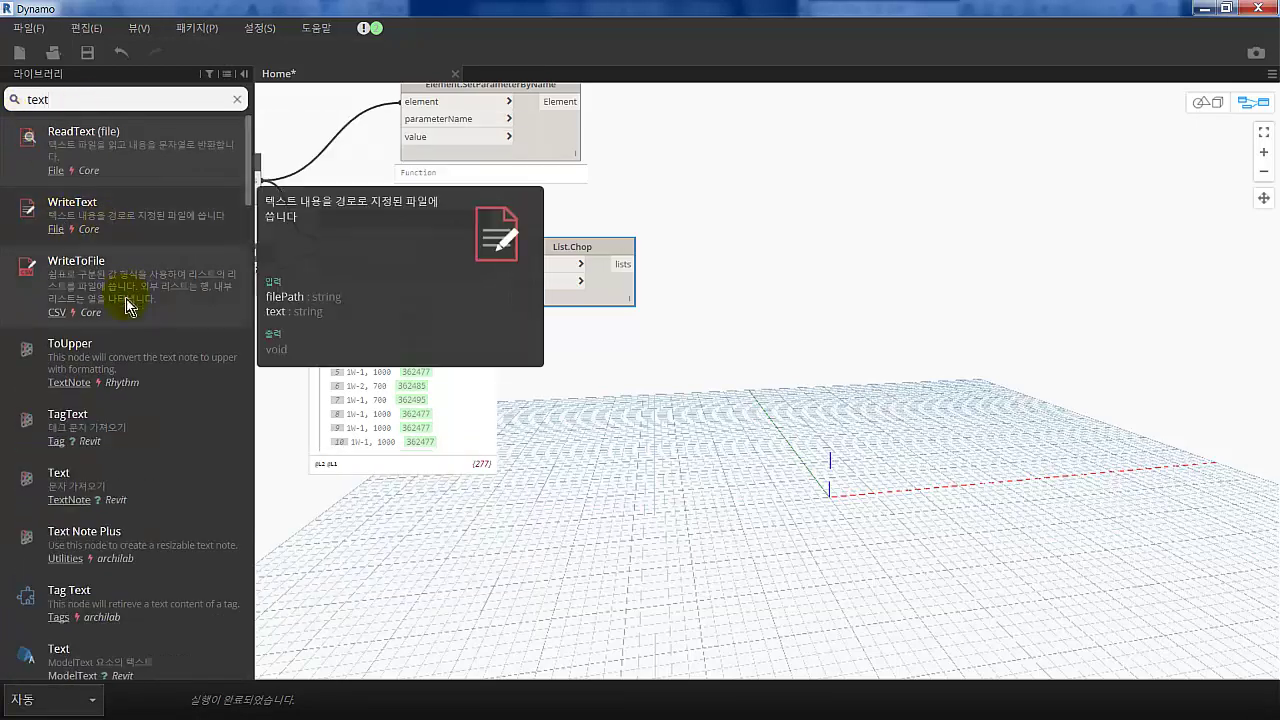
{"action": "scroll", "coordinate": [86, 497], "scroll_direction": "down", "scroll_amount": 5}
{"action": "scroll", "coordinate": [100, 460], "scroll_direction": "down", "scroll_amount": 5}
{"action": "scroll", "coordinate": [115, 460], "scroll_direction": "down", "scroll_amount": 5}
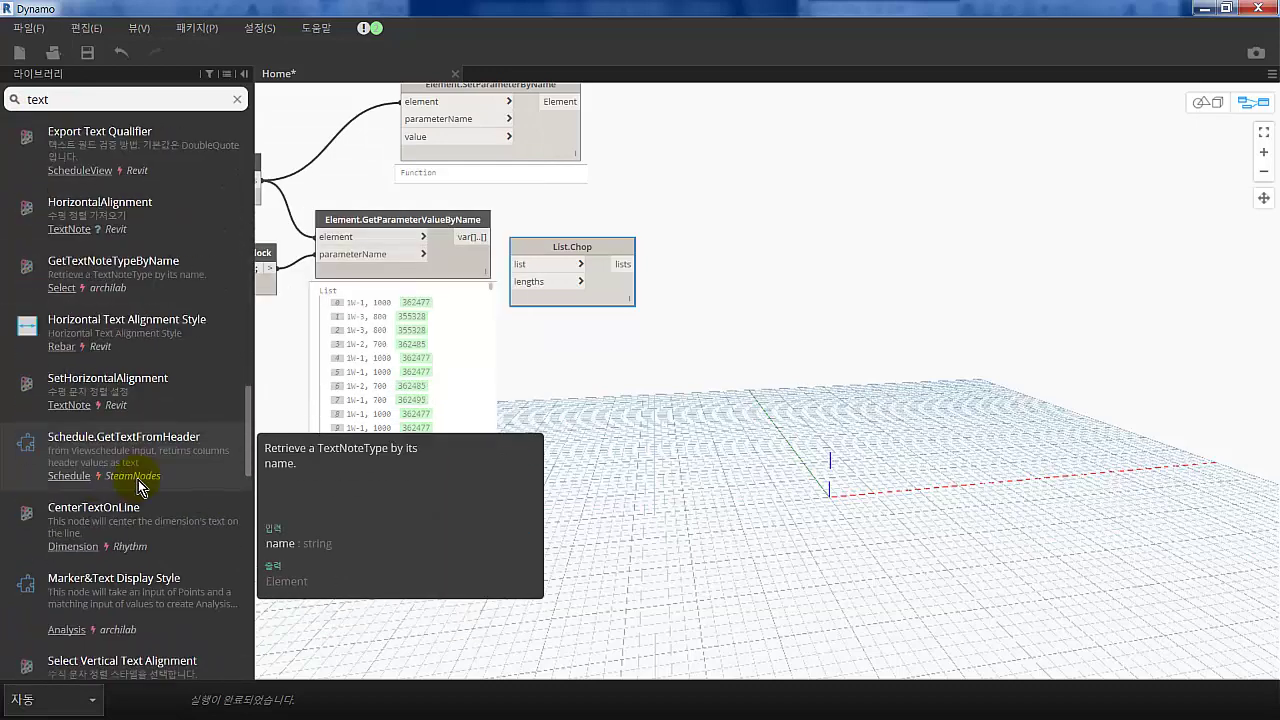
{"action": "scroll", "coordinate": [140, 487], "scroll_direction": "down", "scroll_amount": 5}
{"action": "scroll", "coordinate": [140, 487], "scroll_direction": "up", "scroll_amount": 5}
{"action": "scroll", "coordinate": [155, 437], "scroll_direction": "up", "scroll_amount": 5}
{"action": "scroll", "coordinate": [145, 320], "scroll_direction": "up", "scroll_amount": 5}
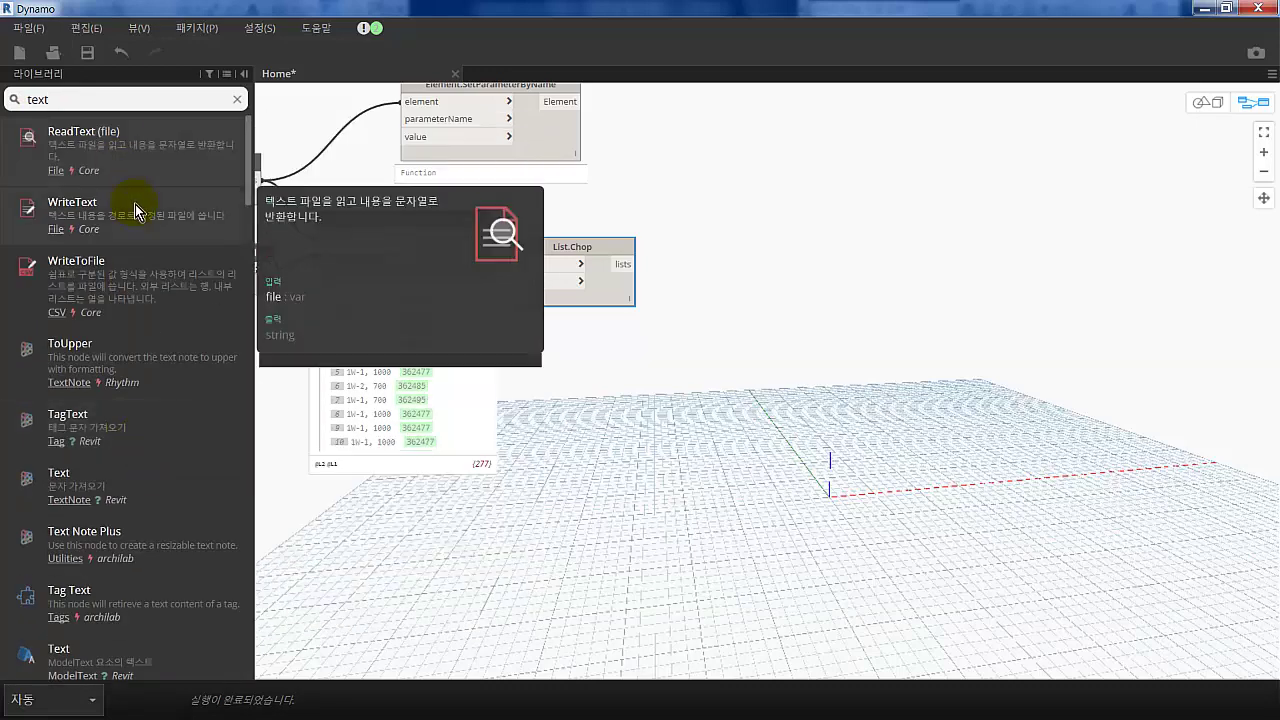
{"action": "double_click", "coordinate": [37, 99]}
{"action": "type", "text": "list"}
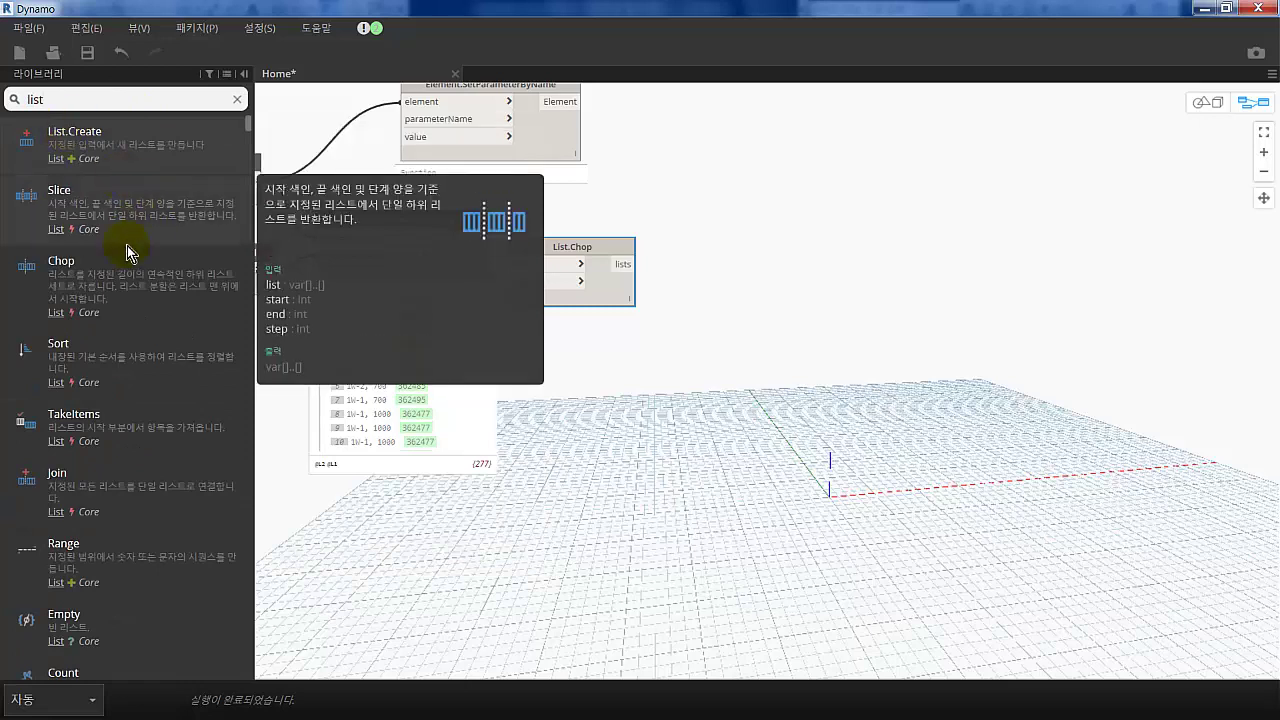
Step: Feed the wall type values into List.Chop and connect the "," code block to its lengths
{"action": "left_click", "coordinate": [487, 237]}
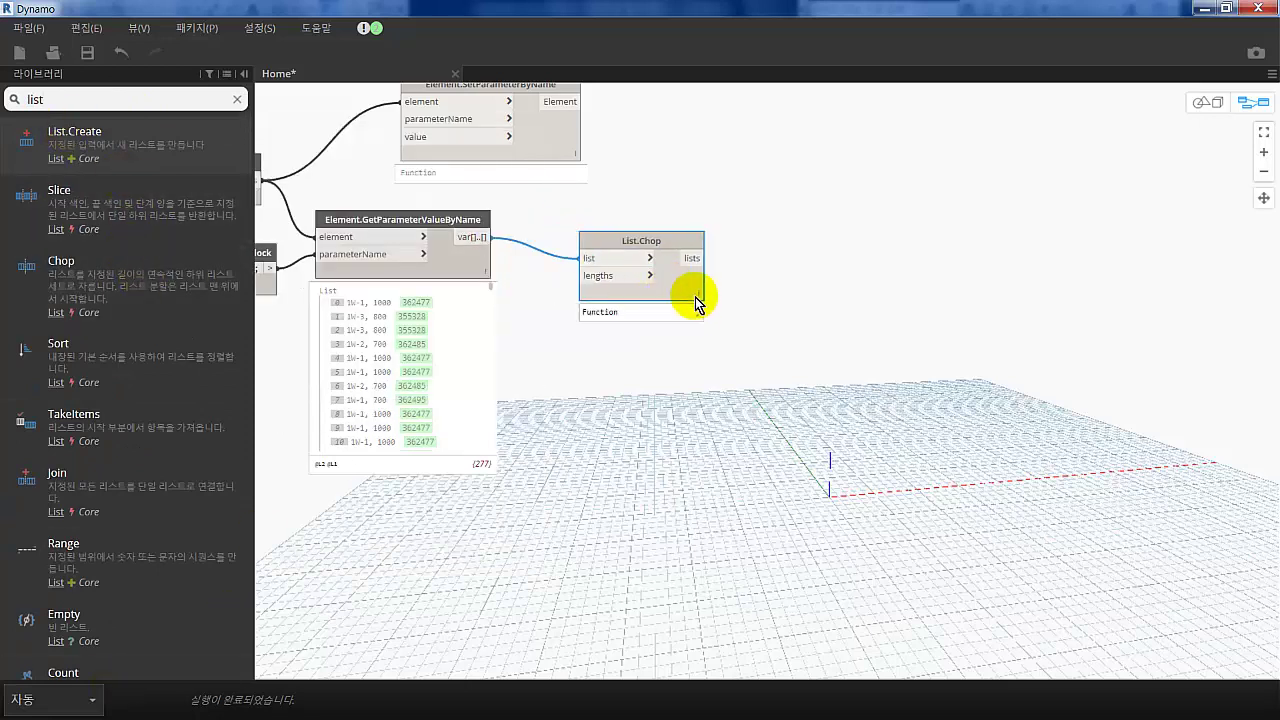
{"action": "left_click_drag", "start_coordinate": [637, 248], "coordinate": [706, 251]}
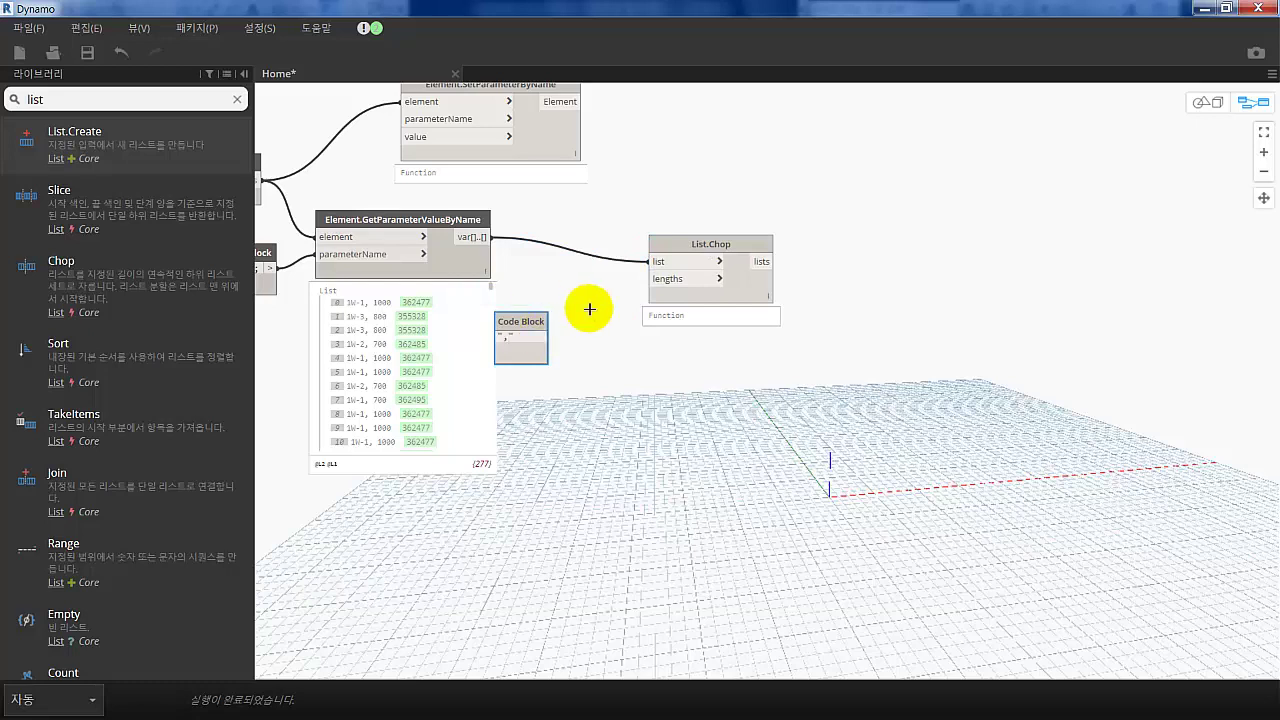
{"action": "left_click", "coordinate": [525, 321]}
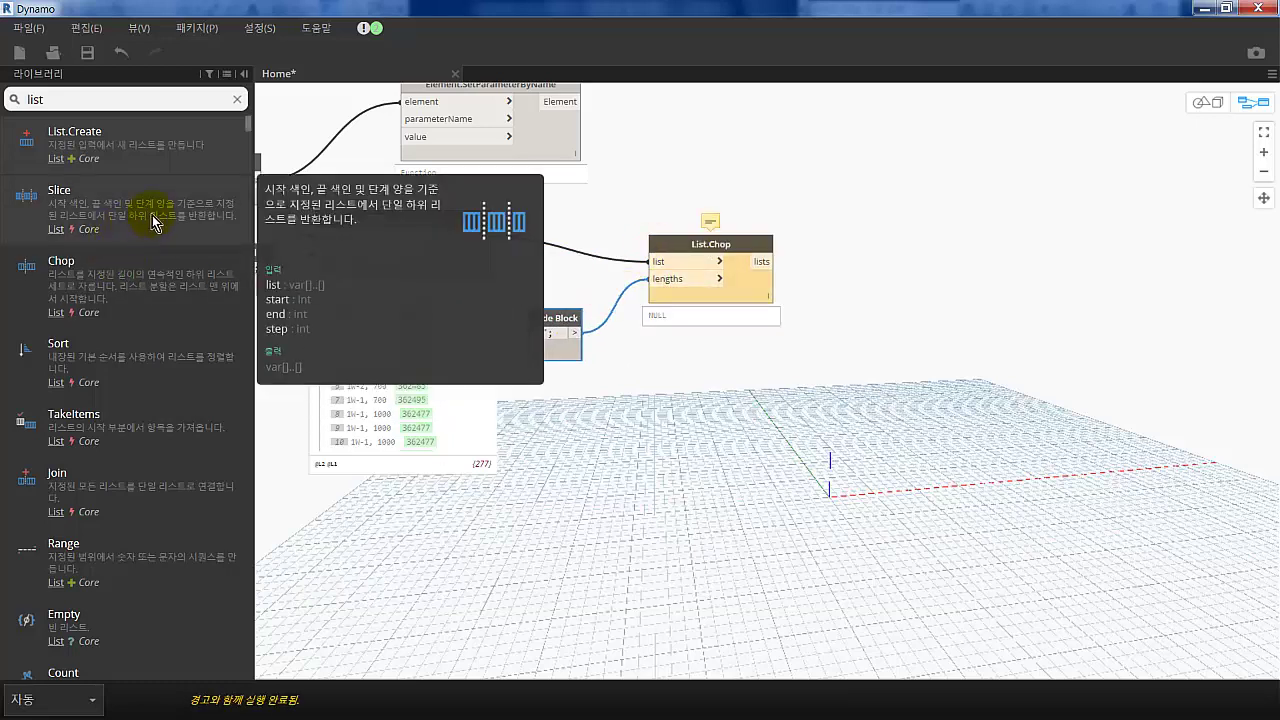
Step: Search 'divi' and place a RangeDivision node on the canvas
{"action": "left_click", "coordinate": [114, 99]}
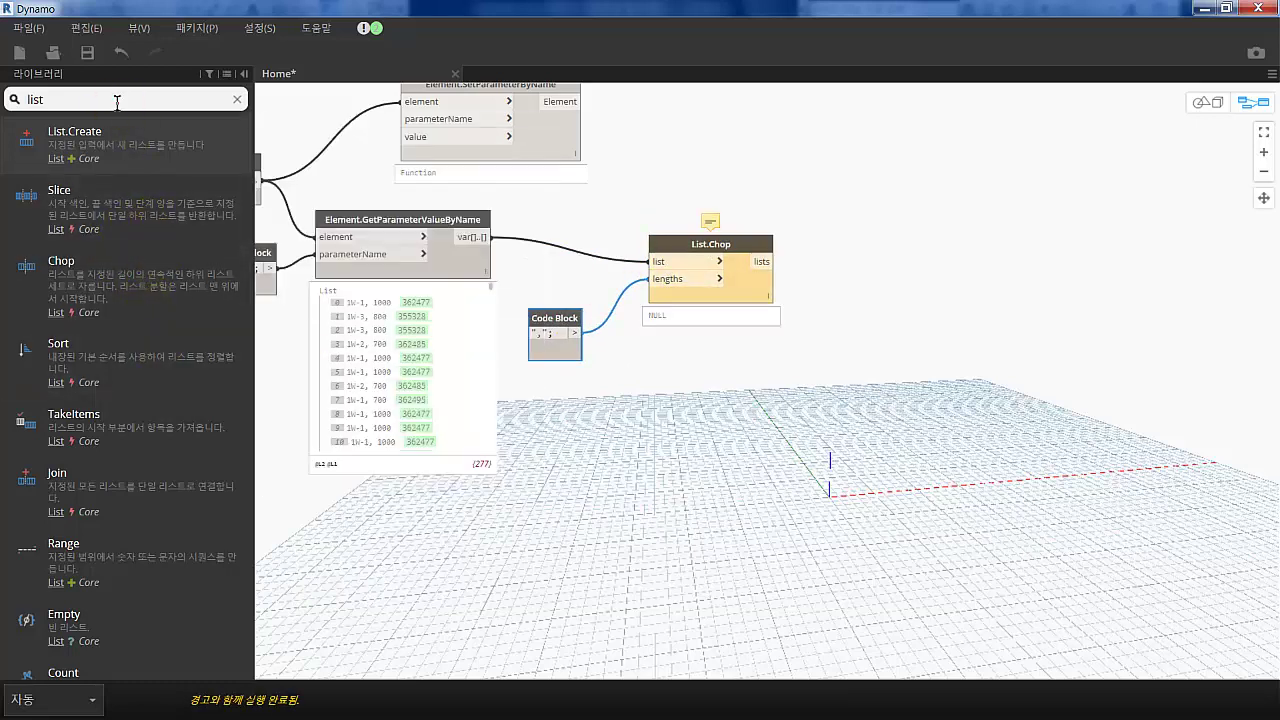
{"action": "type", "text": " divi"}
{"action": "left_click_drag", "start_coordinate": [83, 131], "coordinate": [820, 400]}
Step: Delete the RangeDivision node and trim the library search text
{"action": "right_click", "coordinate": [820, 400]}
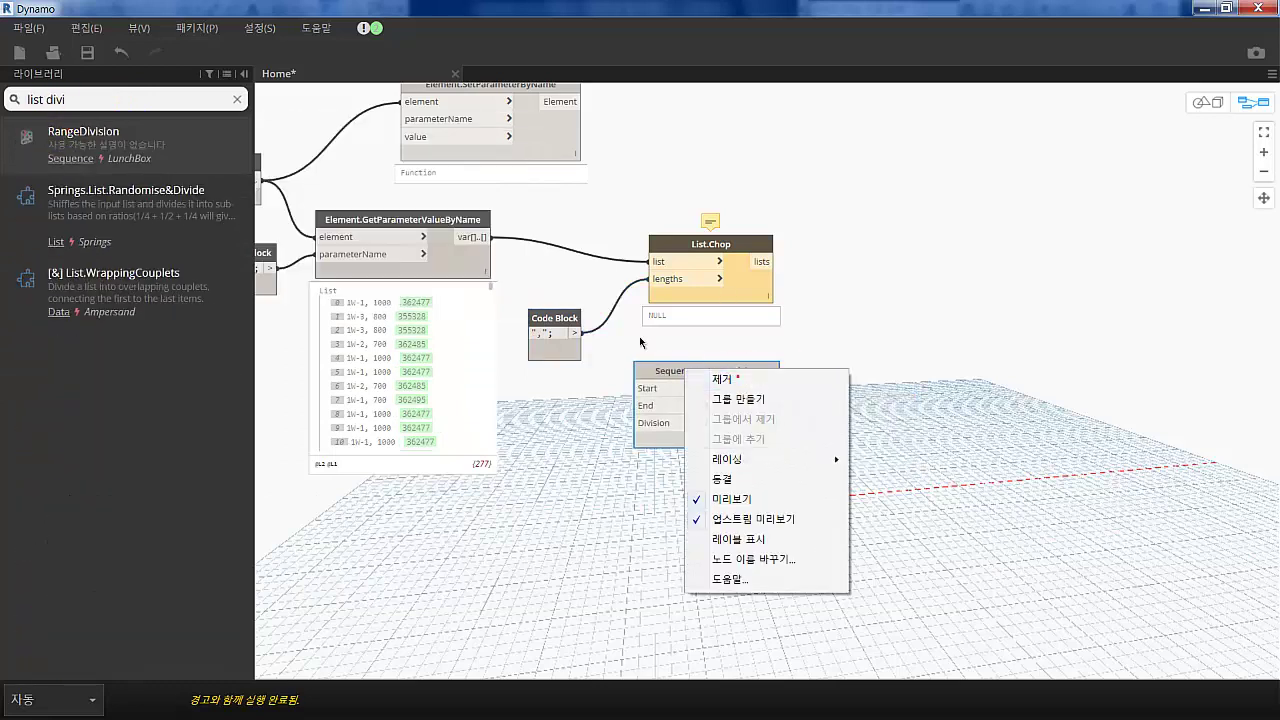
{"action": "left_click", "coordinate": [660, 374]}
{"action": "double_click", "coordinate": [56, 99]}
{"action": "key", "text": "BackSpace"}
Step: Add List.TakeItems, Range and List.Sublists nodes to the graph
{"action": "left_click", "coordinate": [199, 438]}
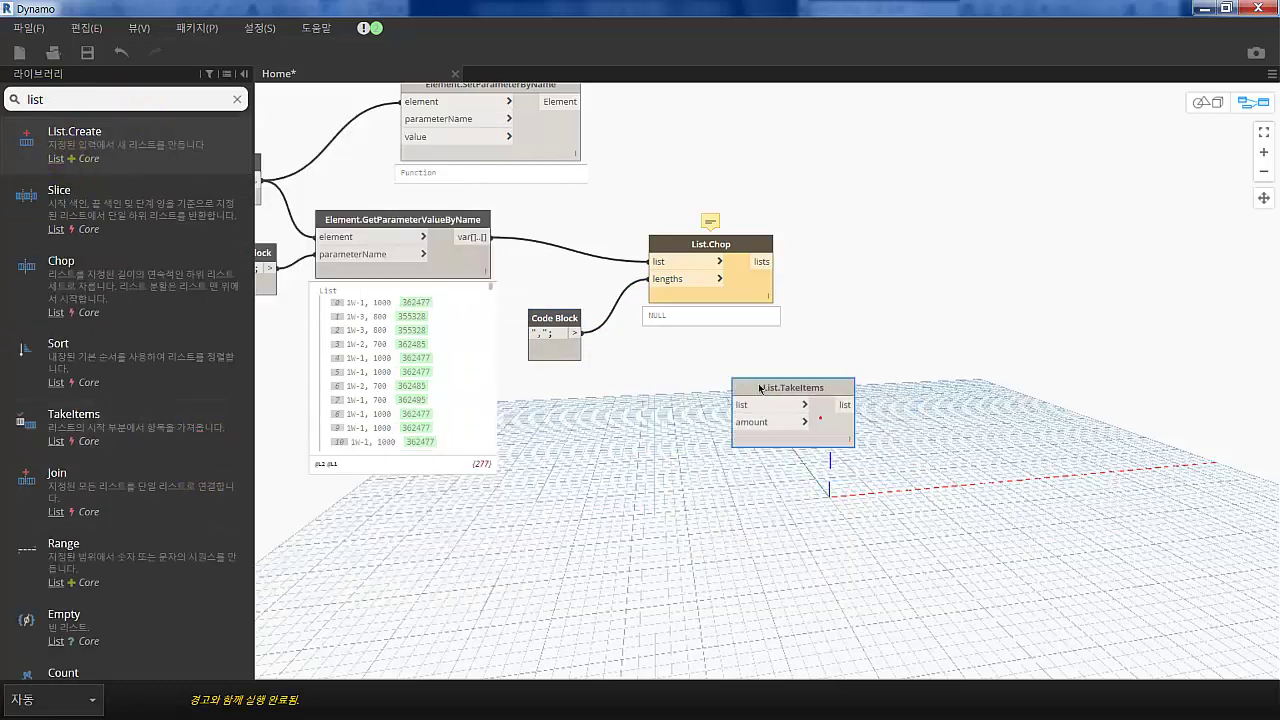
{"action": "left_click_drag", "start_coordinate": [158, 576], "coordinate": [634, 461]}
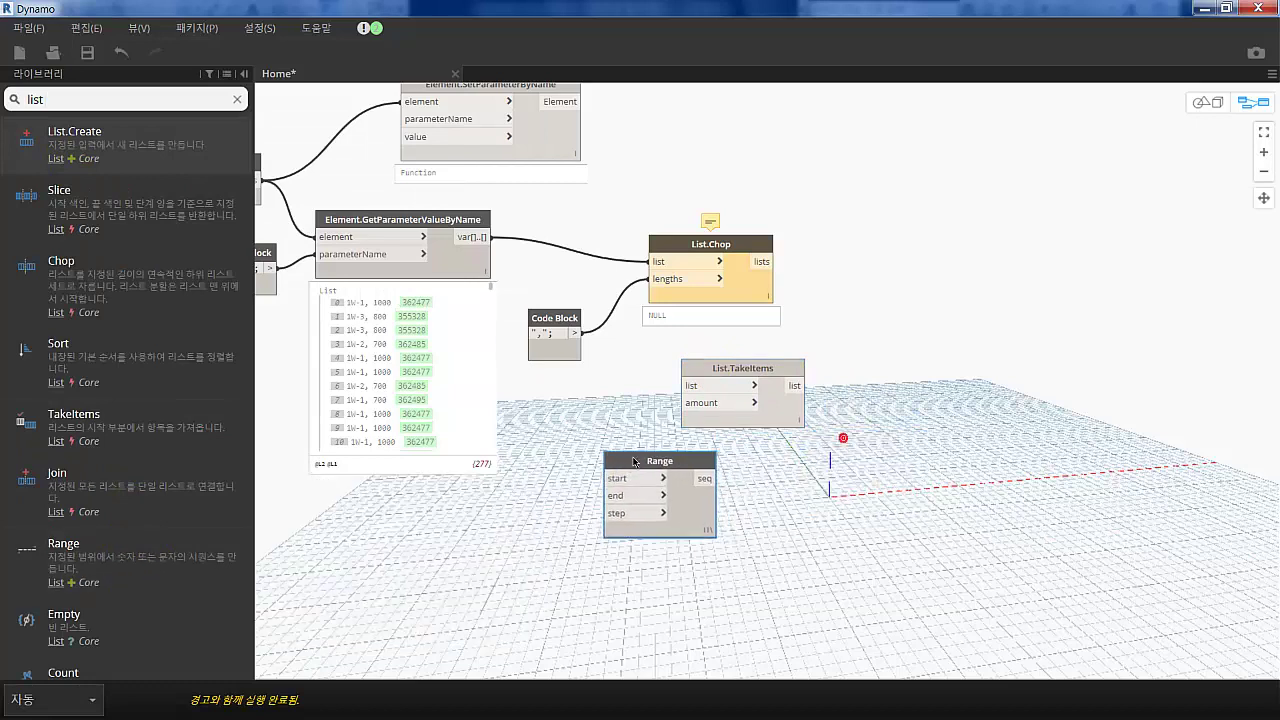
{"action": "scroll", "coordinate": [175, 535], "scroll_direction": "down", "scroll_amount": 3}
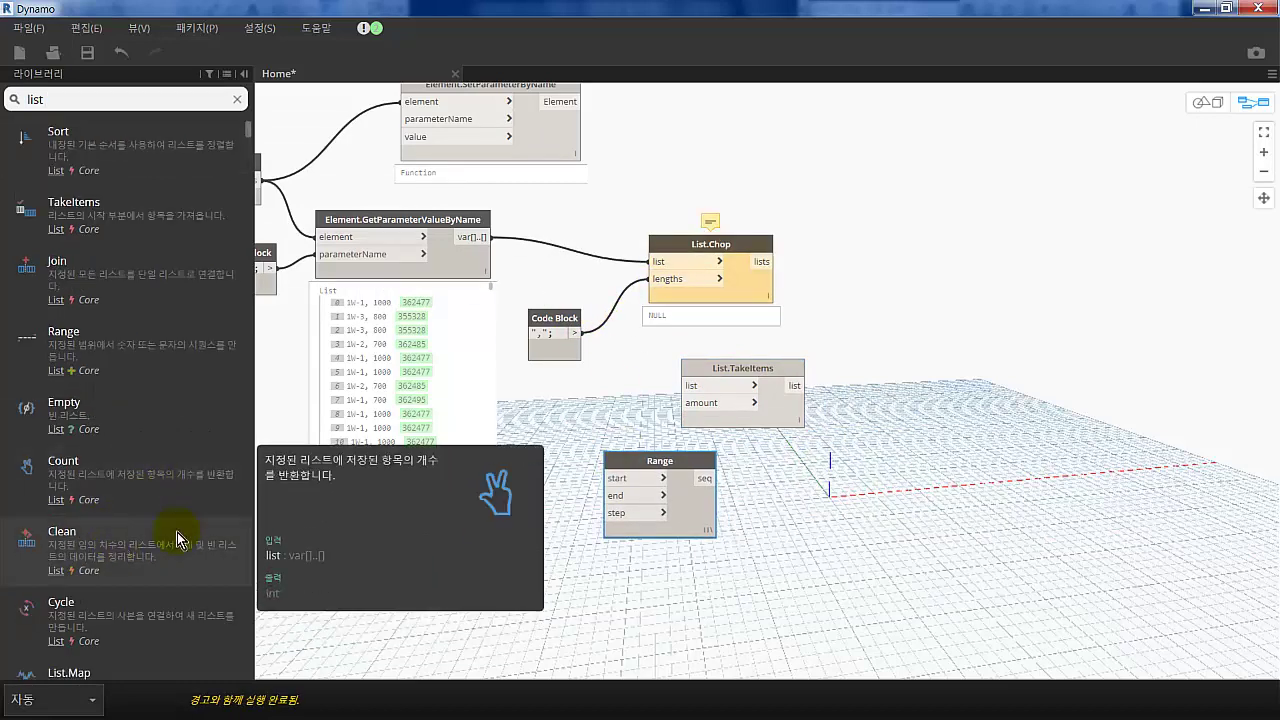
{"action": "scroll", "coordinate": [177, 490], "scroll_direction": "down", "scroll_amount": 3}
{"action": "left_click", "coordinate": [158, 553]}
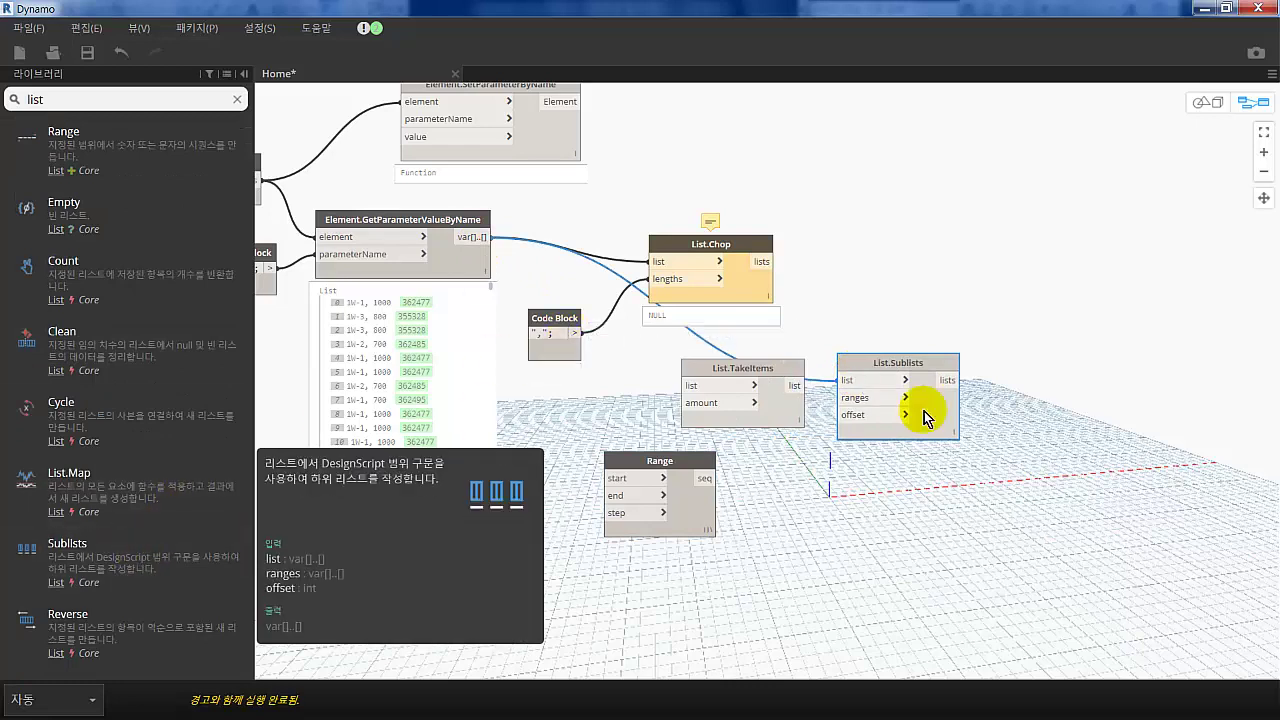
{"action": "left_click_drag", "start_coordinate": [760, 368], "coordinate": [691, 372]}
Step: Place a List.Deconstruct node from the library onto the canvas
{"action": "scroll", "coordinate": [179, 525], "scroll_direction": "down", "scroll_amount": 3}
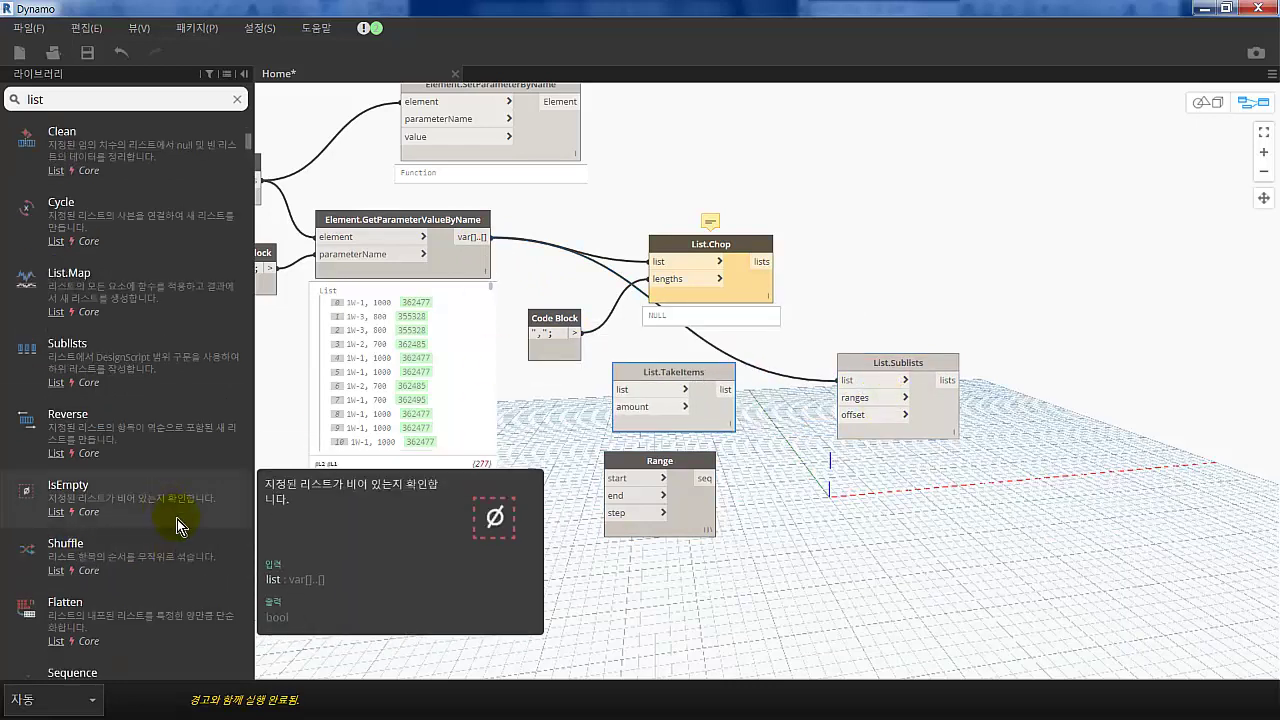
{"action": "scroll", "coordinate": [178, 520], "scroll_direction": "down", "scroll_amount": 3}
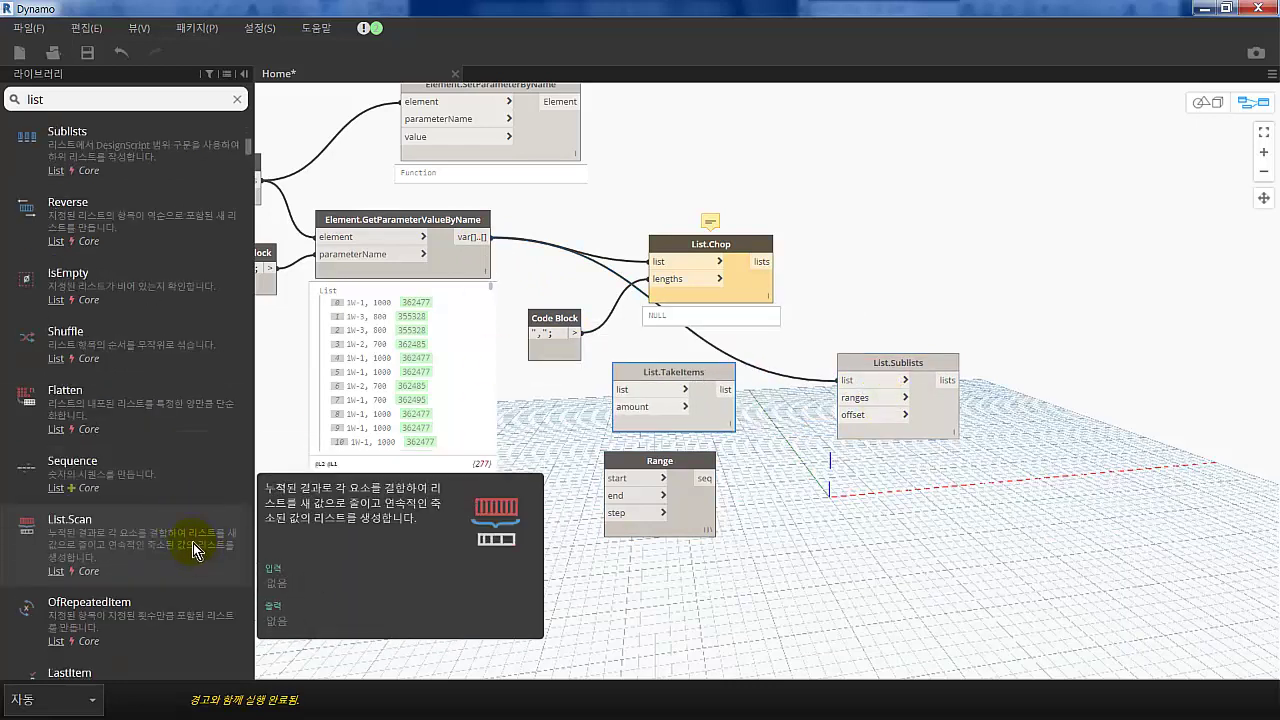
{"action": "scroll", "coordinate": [193, 548], "scroll_direction": "down", "scroll_amount": 3}
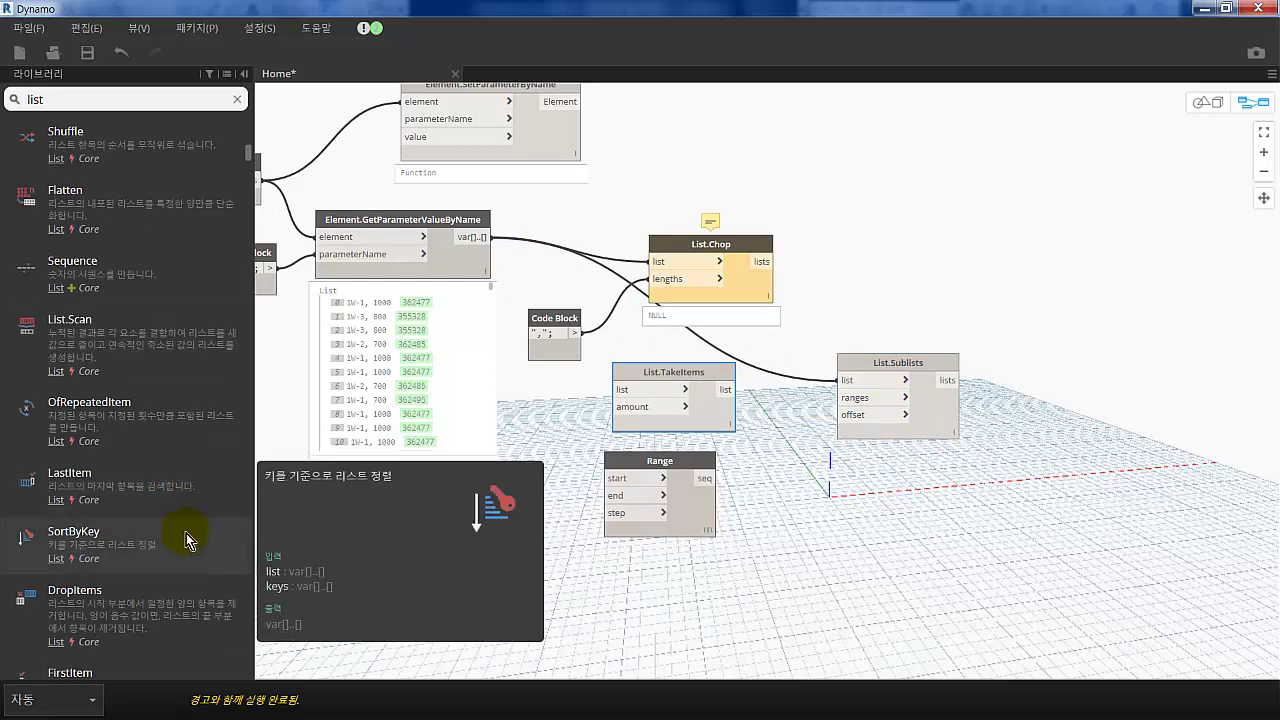
{"action": "scroll", "coordinate": [182, 544], "scroll_direction": "down", "scroll_amount": 6}
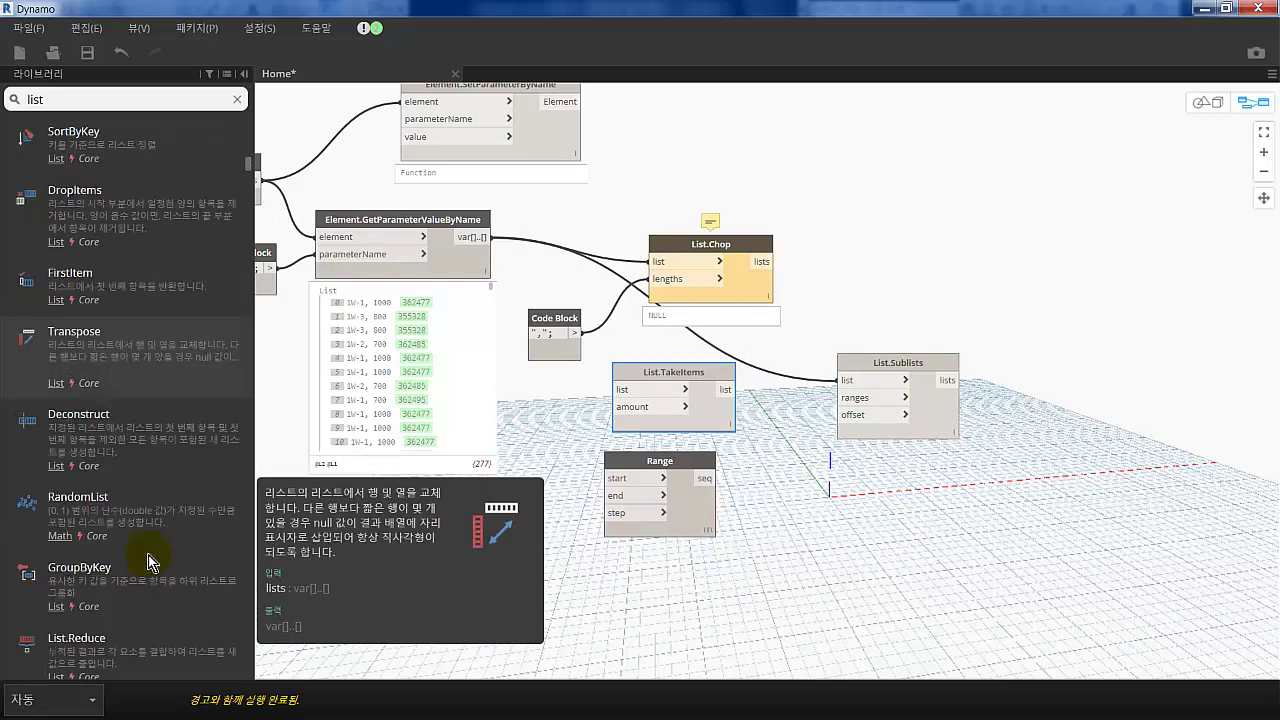
{"action": "left_click_drag", "start_coordinate": [145, 450], "coordinate": [797, 395]}
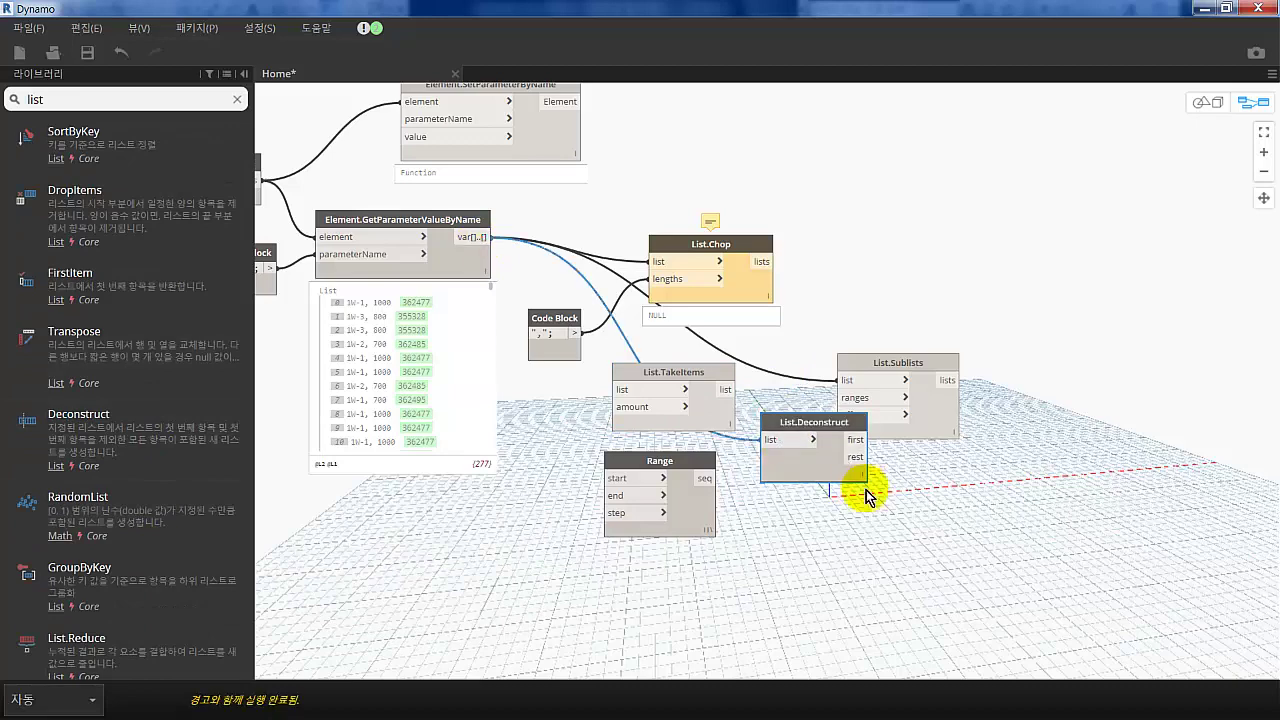
Step: Position Deconstruct below Sublists and add List.GetItemAtIndex and List.TakeEveryNthItem nodes
{"action": "left_click_drag", "start_coordinate": [797, 432], "coordinate": [840, 457]}
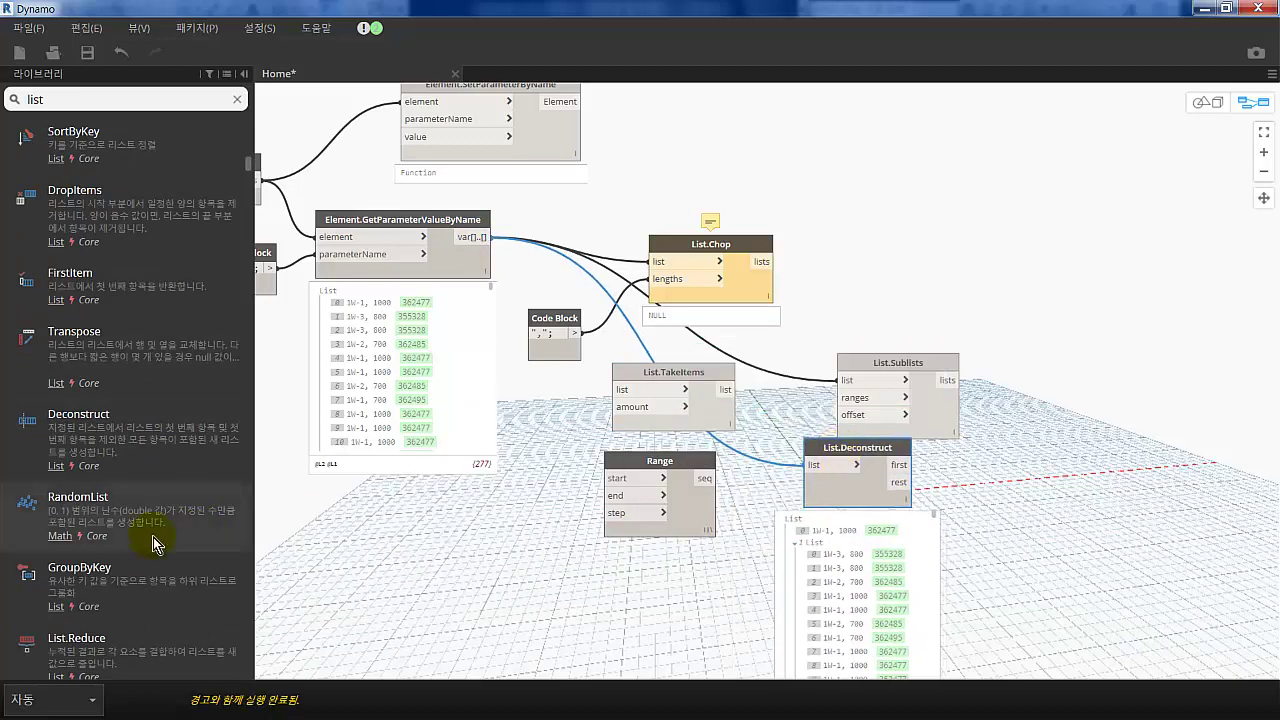
{"action": "scroll", "coordinate": [160, 520], "scroll_direction": "down", "scroll_amount": 3}
{"action": "scroll", "coordinate": [168, 508], "scroll_direction": "down", "scroll_amount": 3}
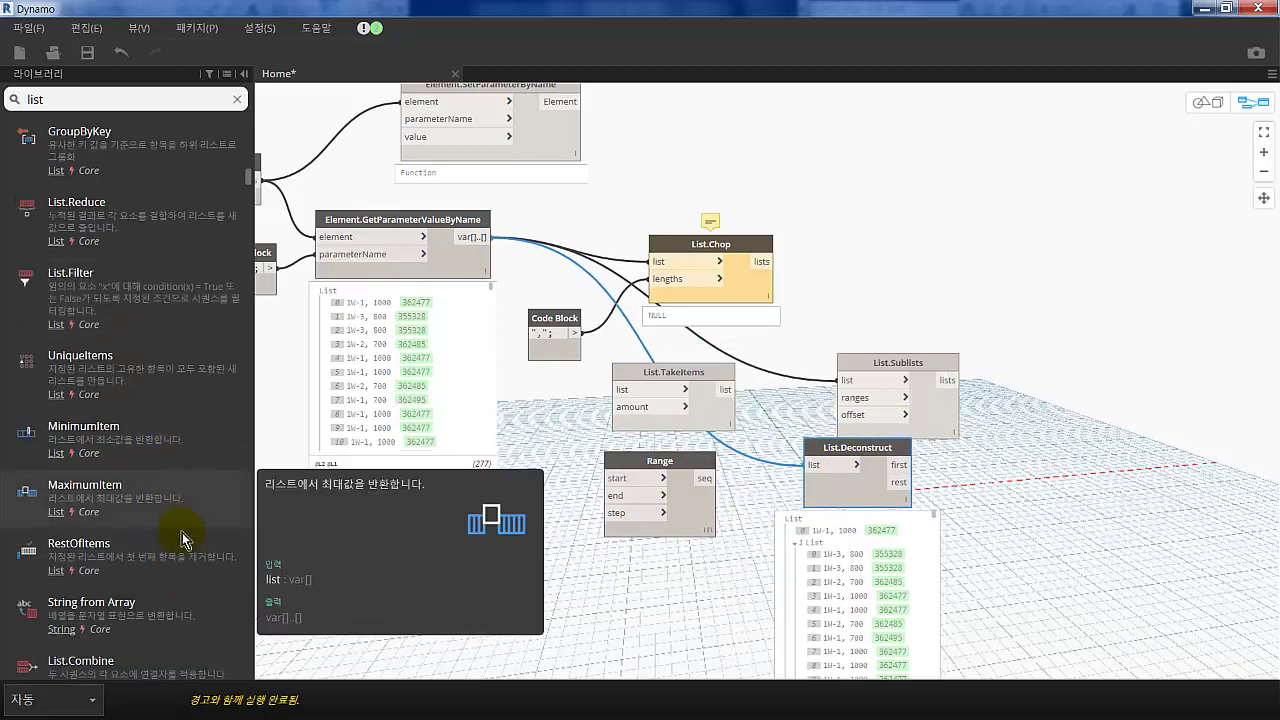
{"action": "scroll", "coordinate": [180, 558], "scroll_direction": "down", "scroll_amount": 3}
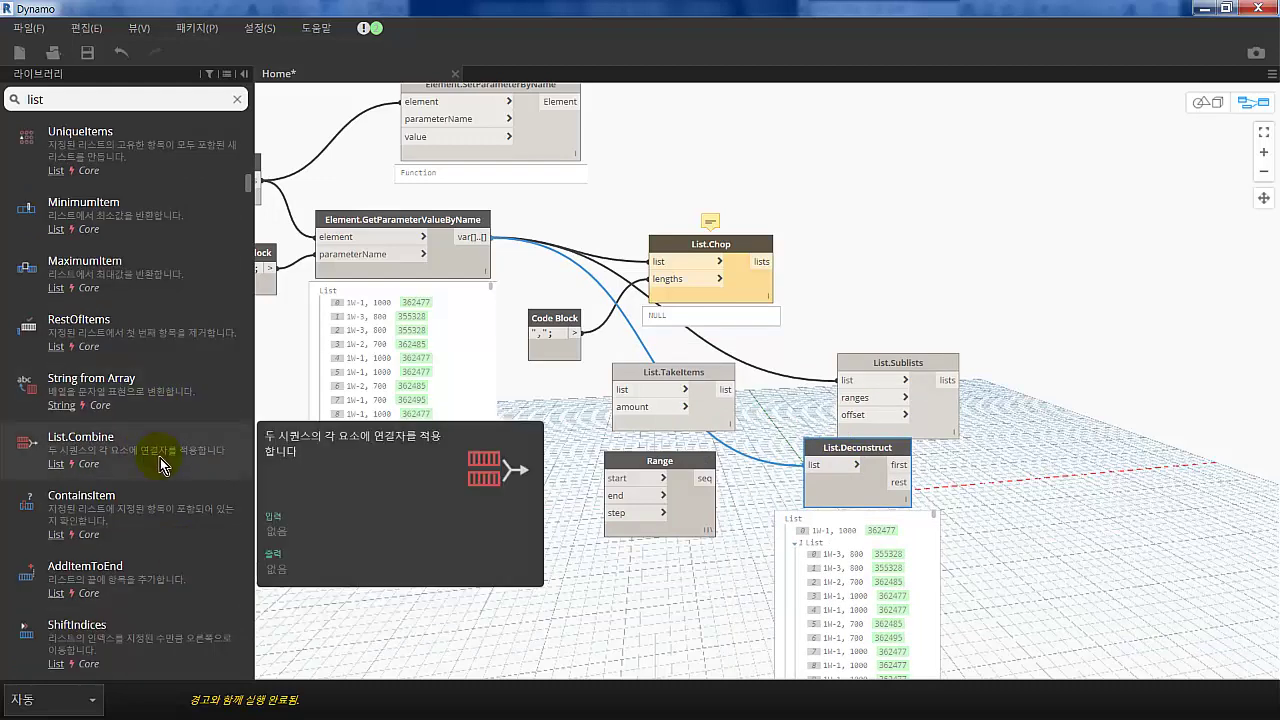
{"action": "scroll", "coordinate": [175, 540], "scroll_direction": "down", "scroll_amount": 3}
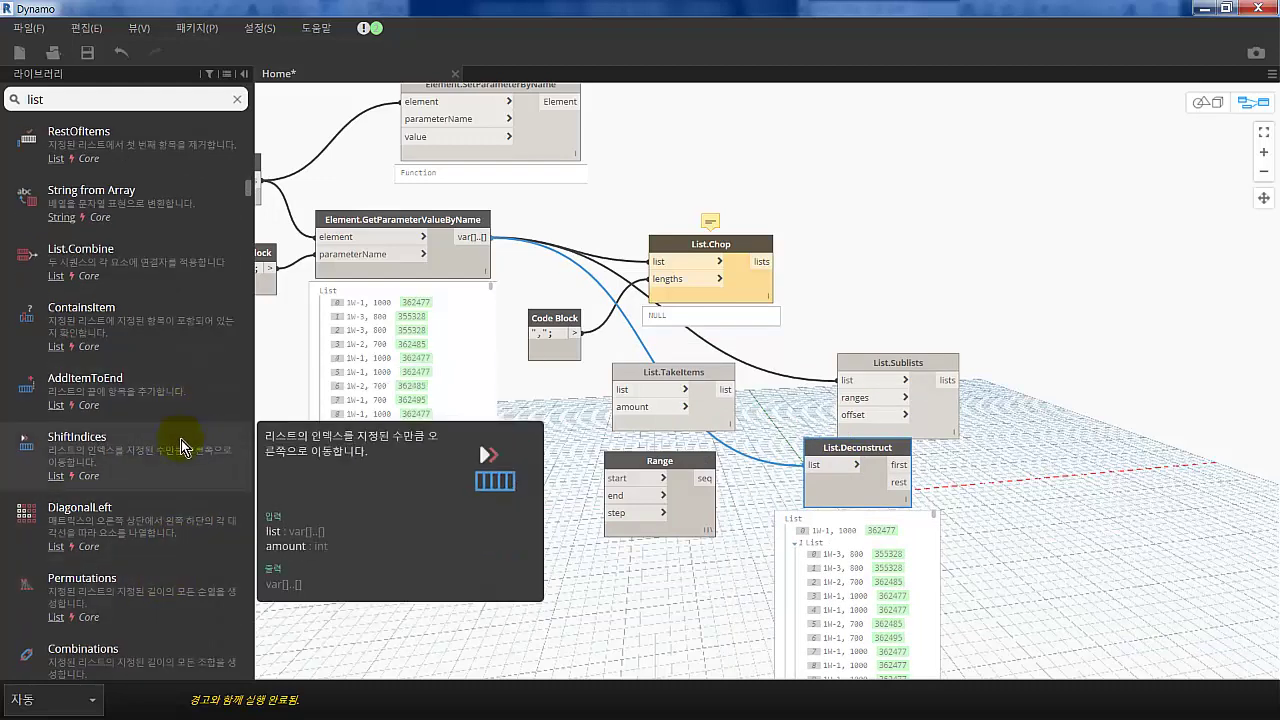
{"action": "scroll", "coordinate": [172, 531], "scroll_direction": "down", "scroll_amount": 6}
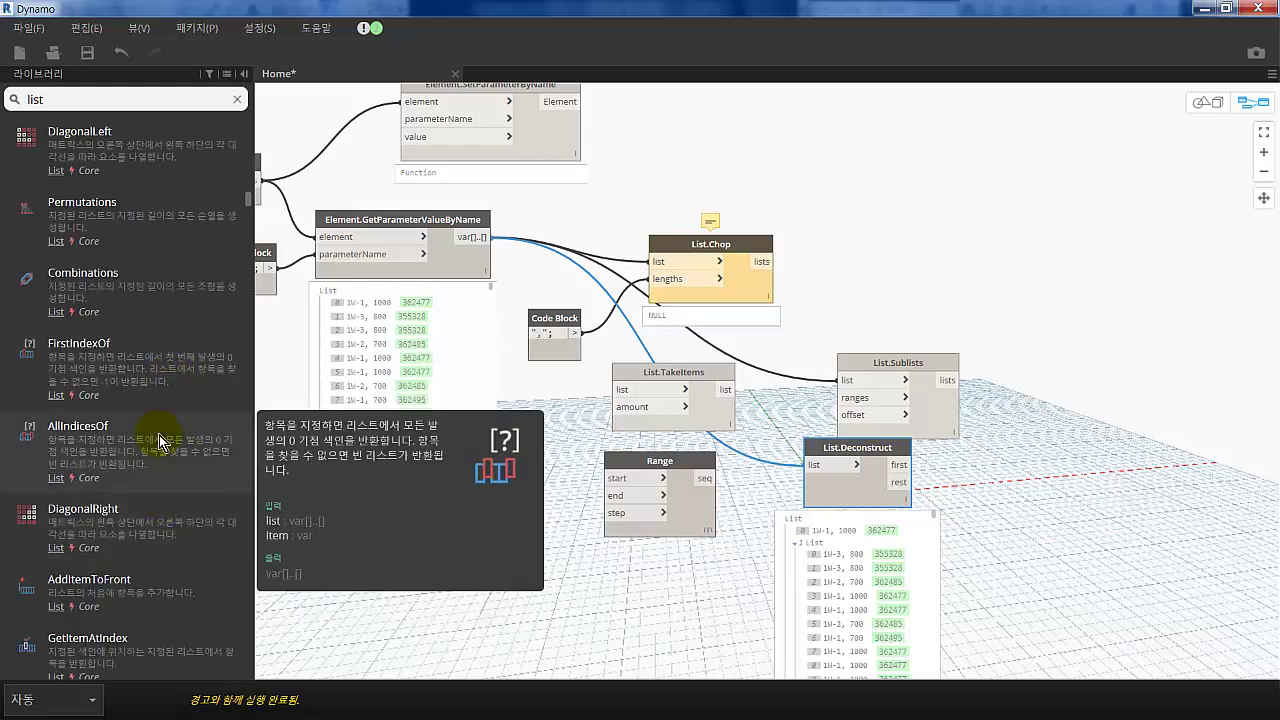
{"action": "scroll", "coordinate": [194, 435], "scroll_direction": "down", "scroll_amount": 3}
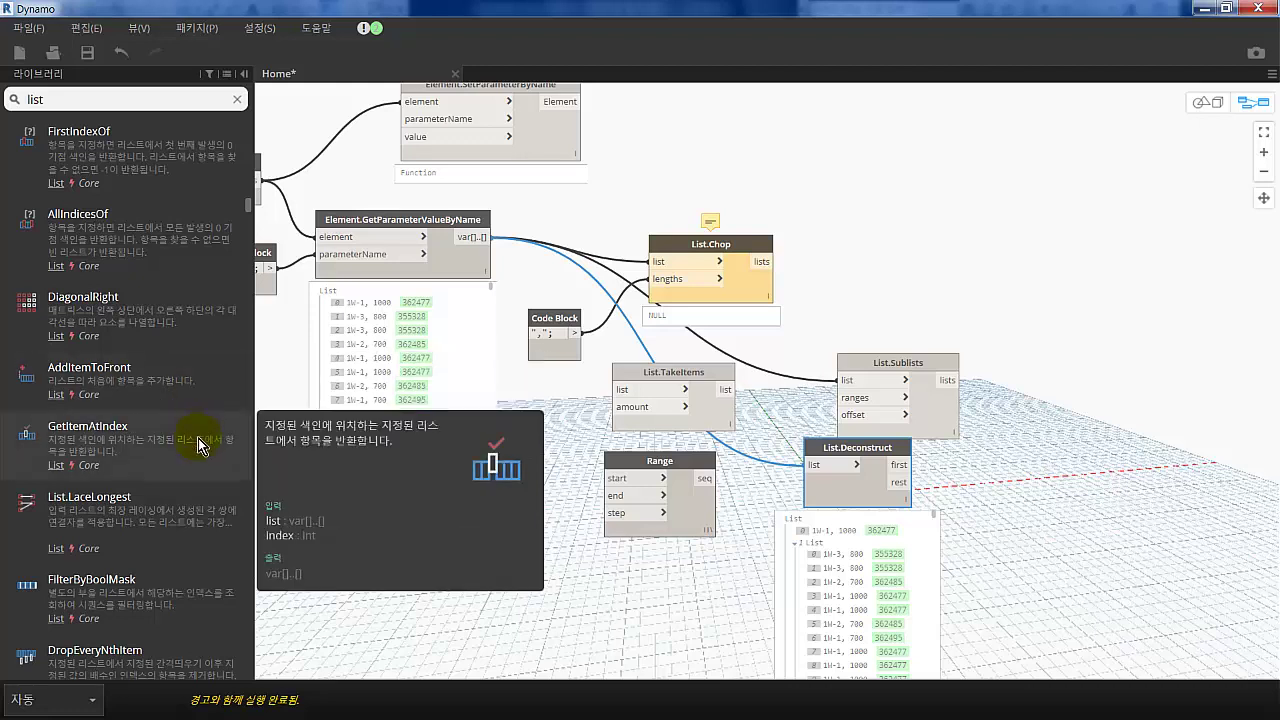
{"action": "left_click", "coordinate": [198, 438]}
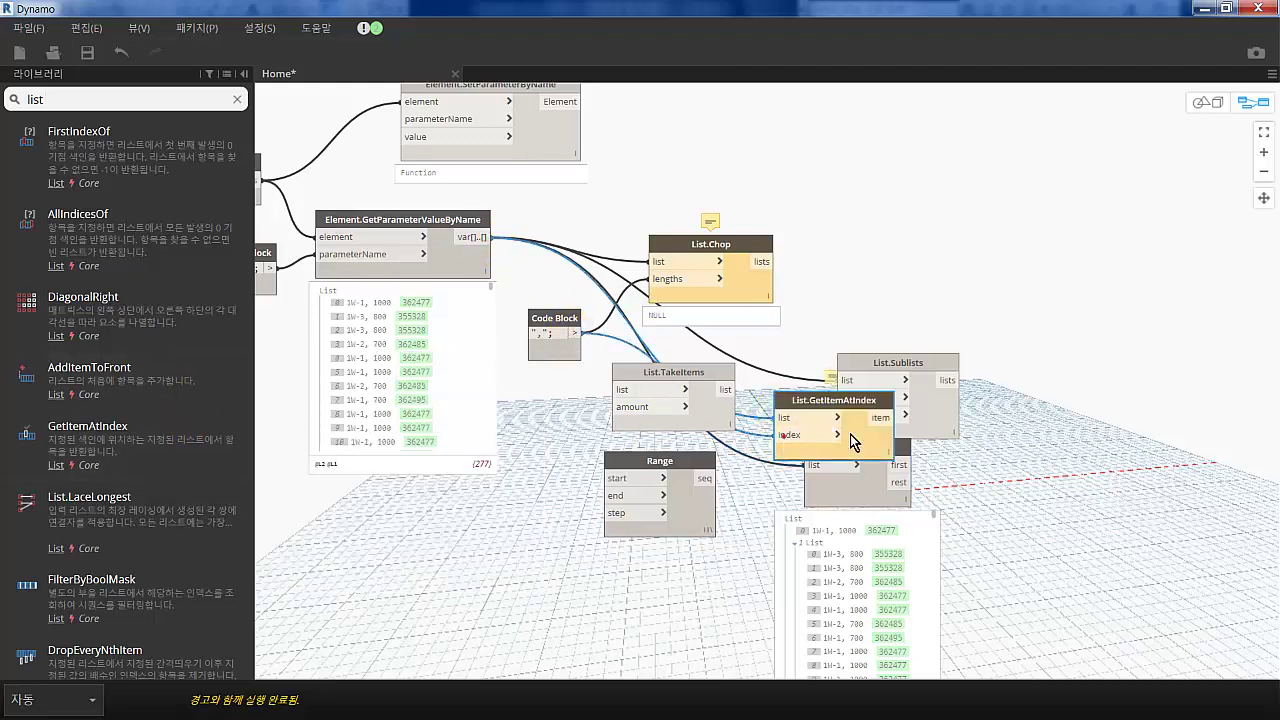
{"action": "left_click_drag", "start_coordinate": [800, 408], "coordinate": [859, 211]}
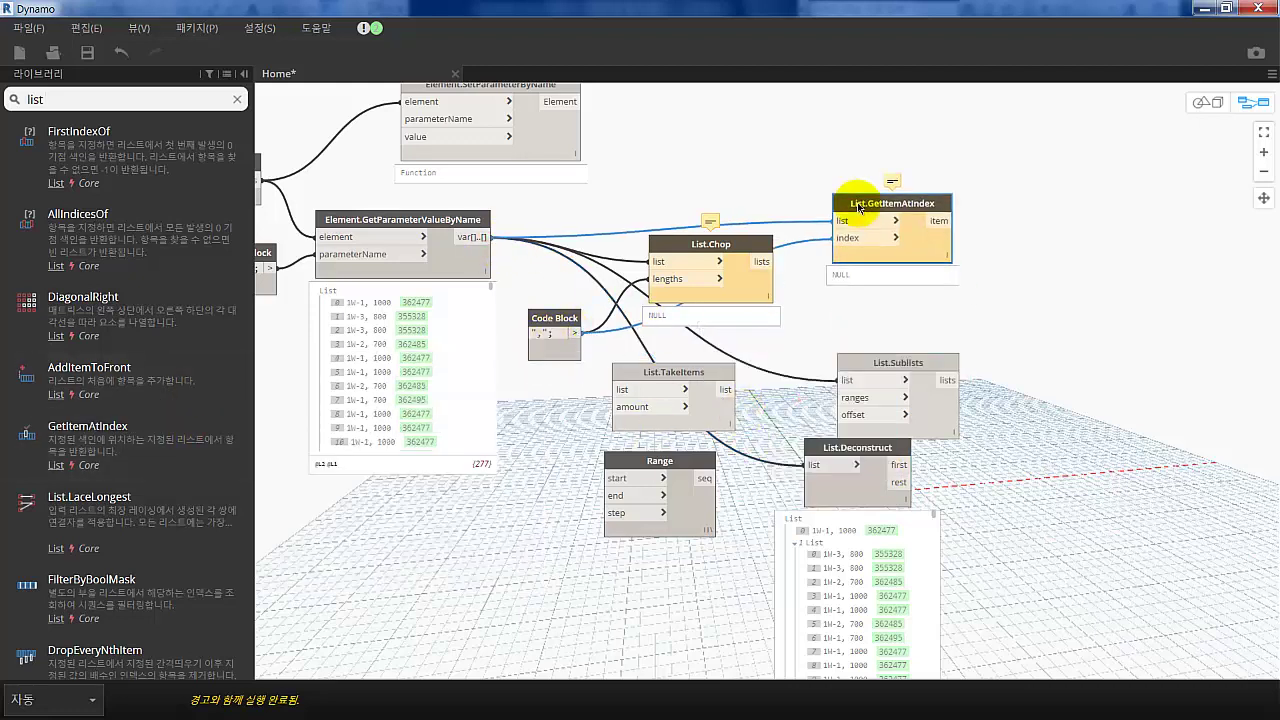
{"action": "scroll", "coordinate": [172, 522], "scroll_direction": "down", "scroll_amount": 3}
{"action": "left_click", "coordinate": [200, 512]}
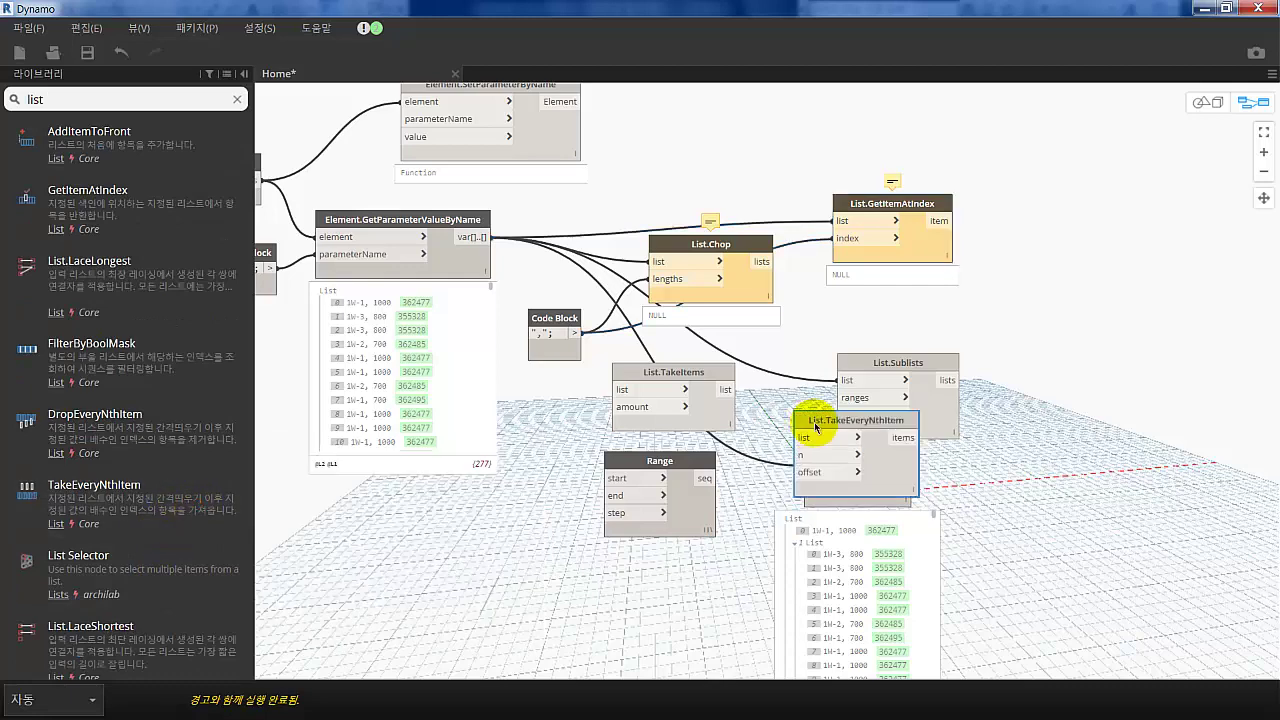
{"action": "mouse_move", "coordinate": [808, 428]}
{"action": "left_mouse_down"}
{"action": "mouse_move", "coordinate": [989, 330]}
{"action": "mouse_move", "coordinate": [900, 400]}
{"action": "left_mouse_up"}
Step: Delete the stray code block from the graph
{"action": "scroll", "coordinate": [180, 500], "scroll_direction": "down", "scroll_amount": 3}
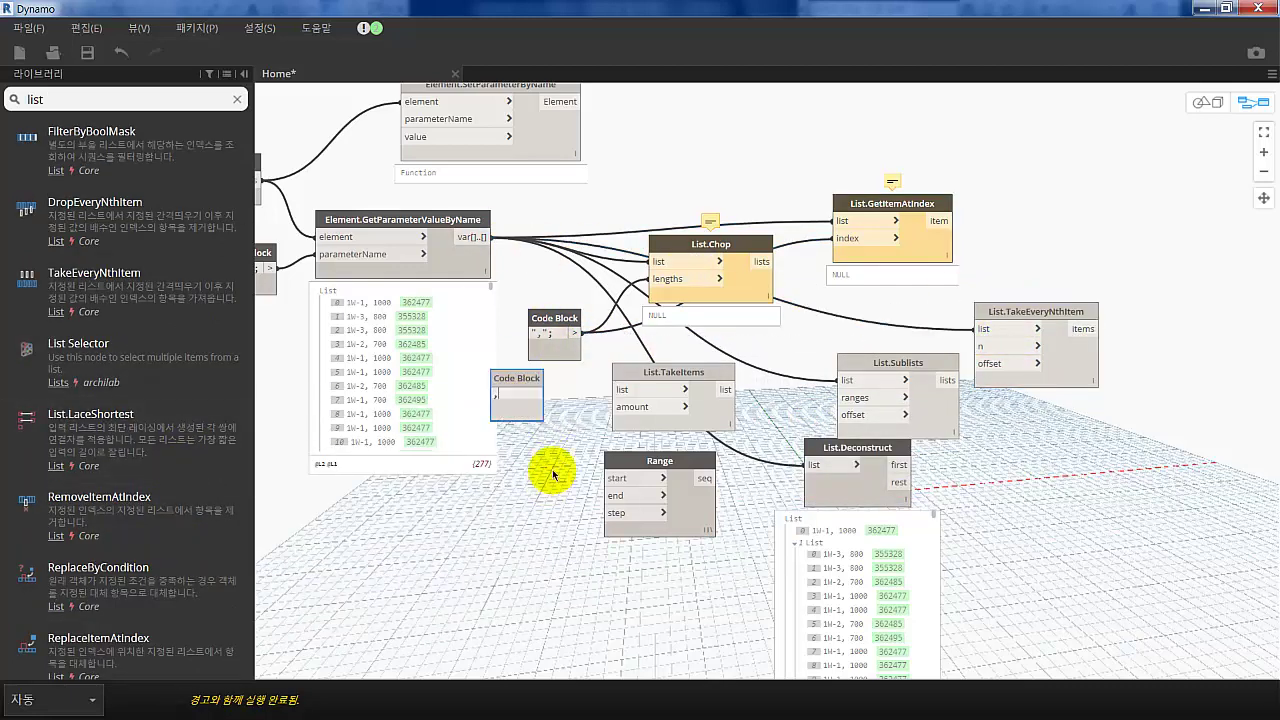
{"action": "right_click", "coordinate": [540, 385]}
{"action": "left_click", "coordinate": [585, 466]}
{"action": "scroll", "coordinate": [155, 408], "scroll_direction": "up", "scroll_amount": 6}
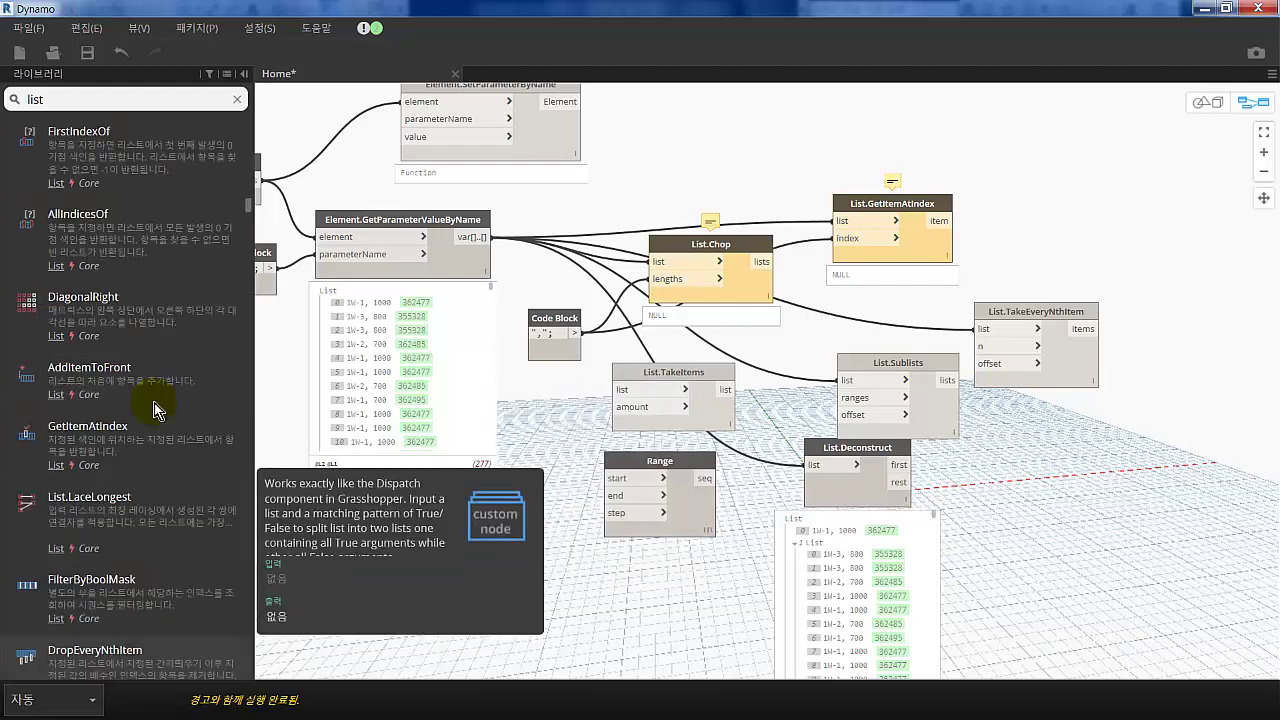
{"action": "double_click", "coordinate": [108, 98]}
Step: Place a String.Split node in open space on the right, then search for 'name'
{"action": "type", "text": "divide"}
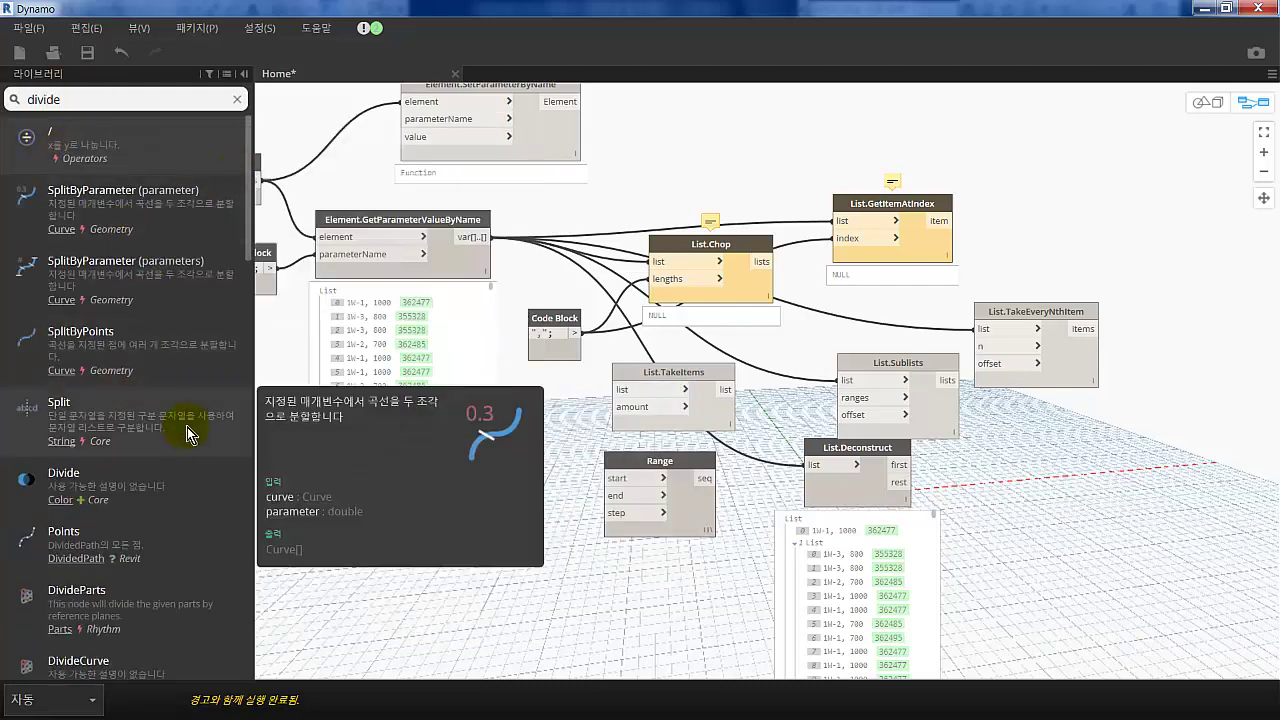
{"action": "left_click", "coordinate": [165, 425]}
{"action": "left_click_drag", "start_coordinate": [822, 452], "coordinate": [1032, 447]}
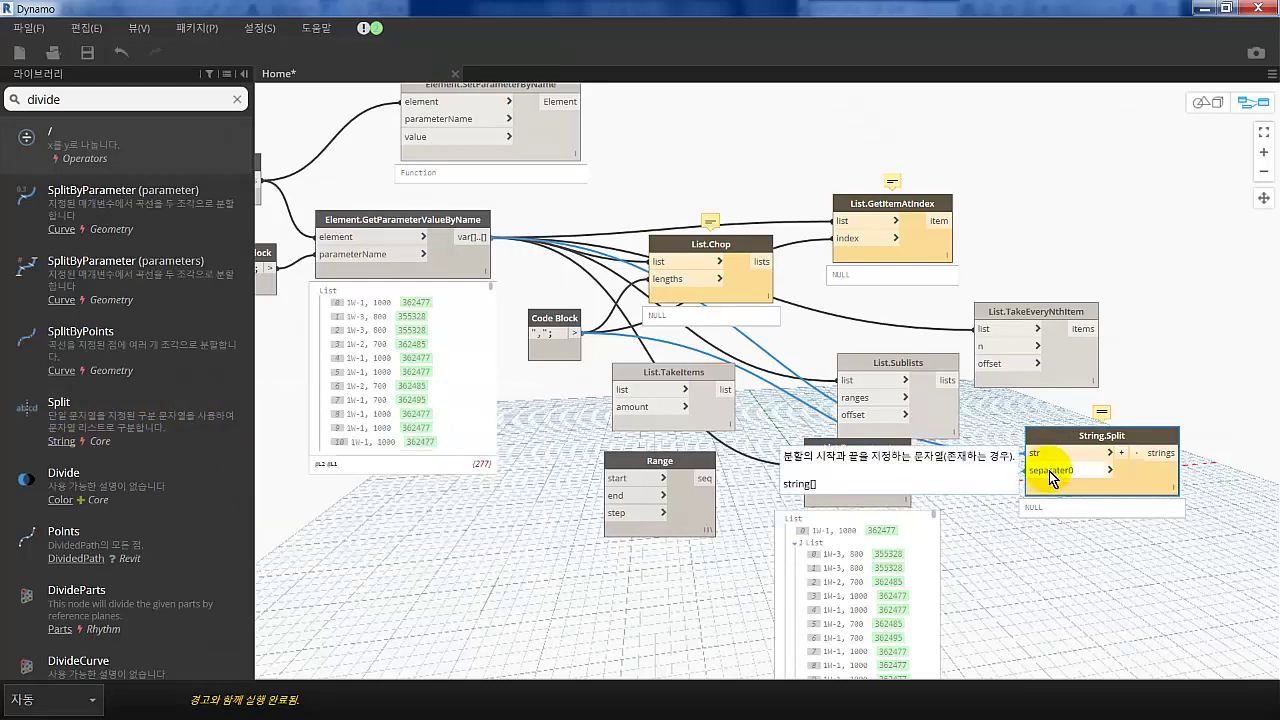
{"action": "scroll", "coordinate": [183, 500], "scroll_direction": "down", "scroll_amount": 2}
{"action": "scroll", "coordinate": [183, 500], "scroll_direction": "down", "scroll_amount": 4}
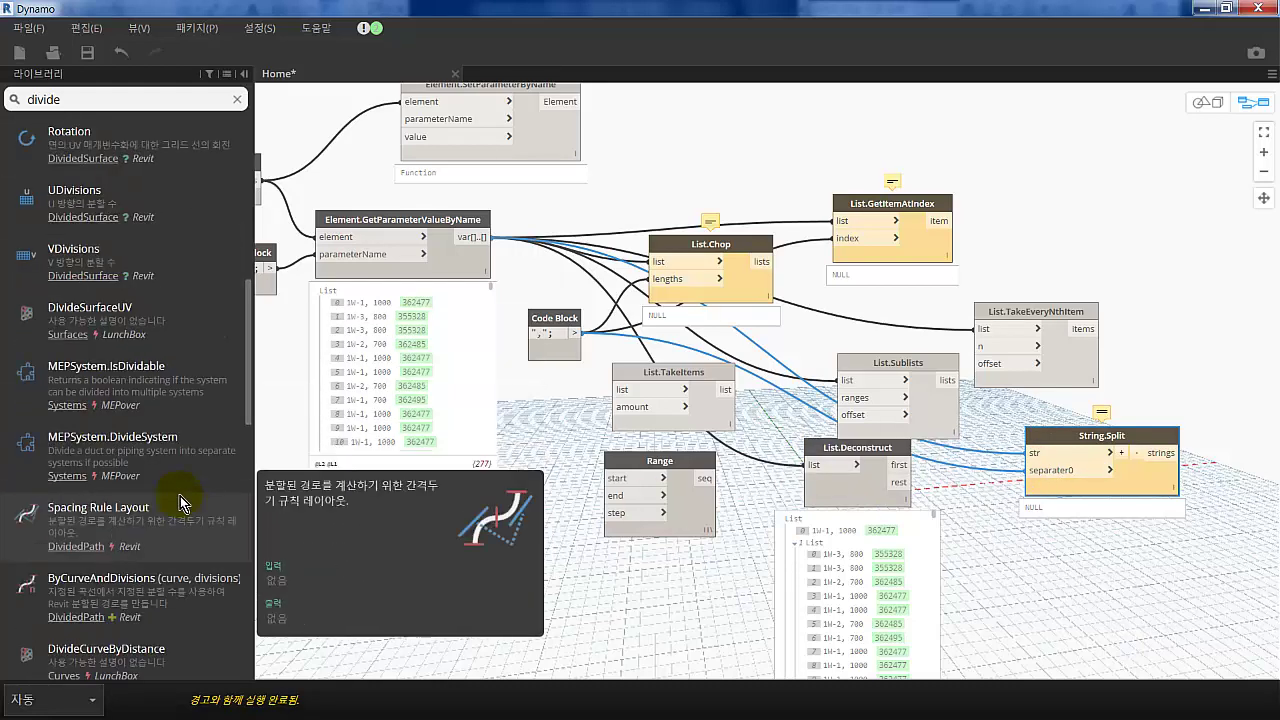
{"action": "scroll", "coordinate": [185, 505], "scroll_direction": "down", "scroll_amount": 4}
{"action": "scroll", "coordinate": [187, 517], "scroll_direction": "up", "scroll_amount": 10}
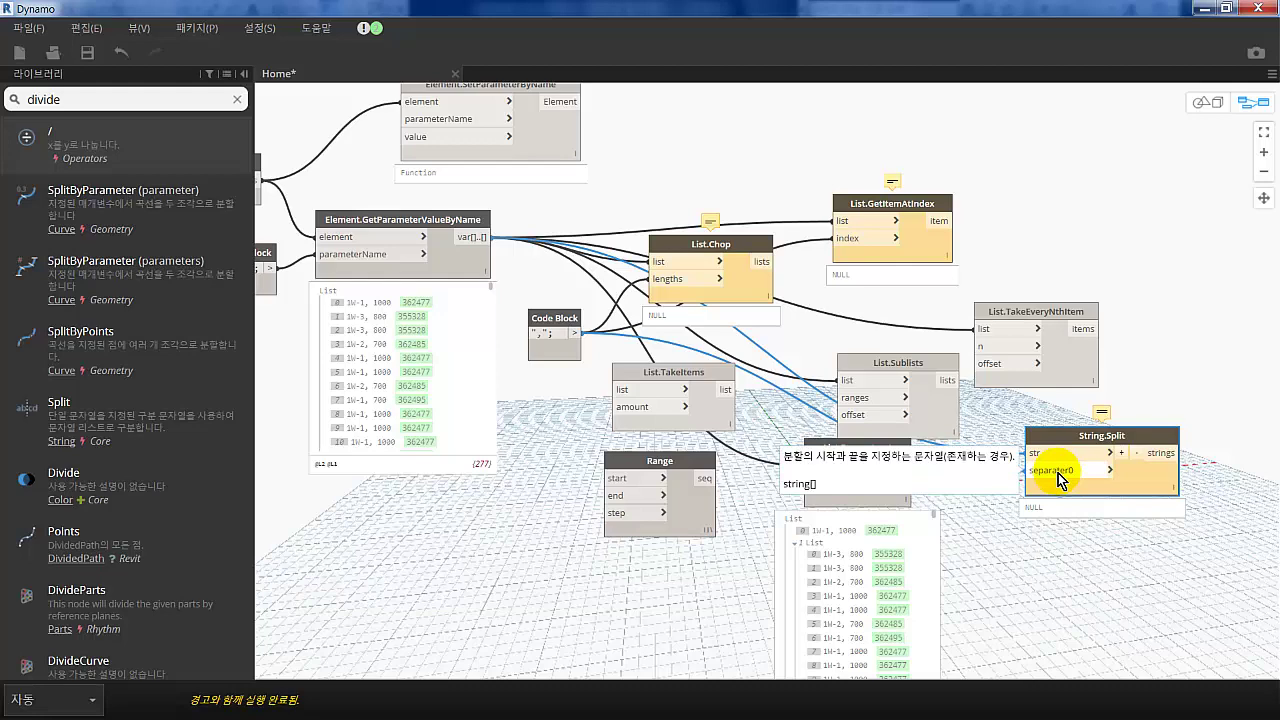
{"action": "type", "text": "name"}
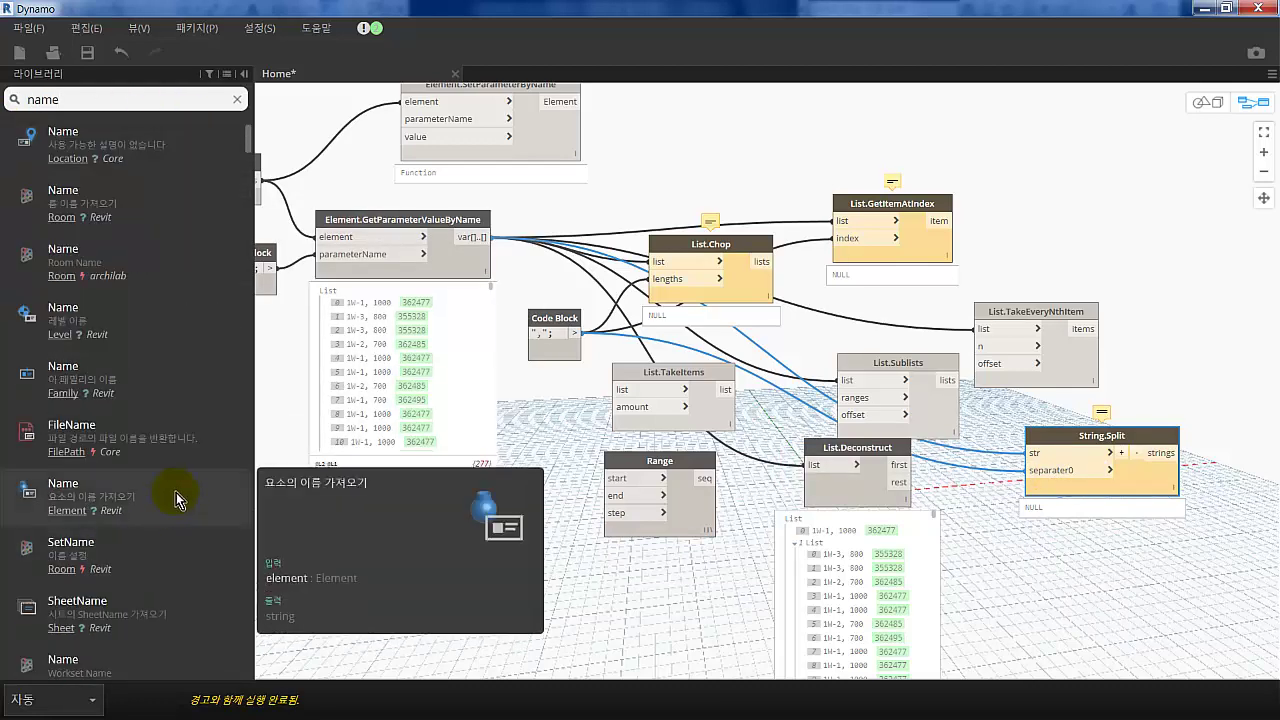
Step: Add Element.Name and feed it into String.Split's str input
{"action": "left_click", "coordinate": [176, 493]}
{"action": "left_click", "coordinate": [1032, 452]}
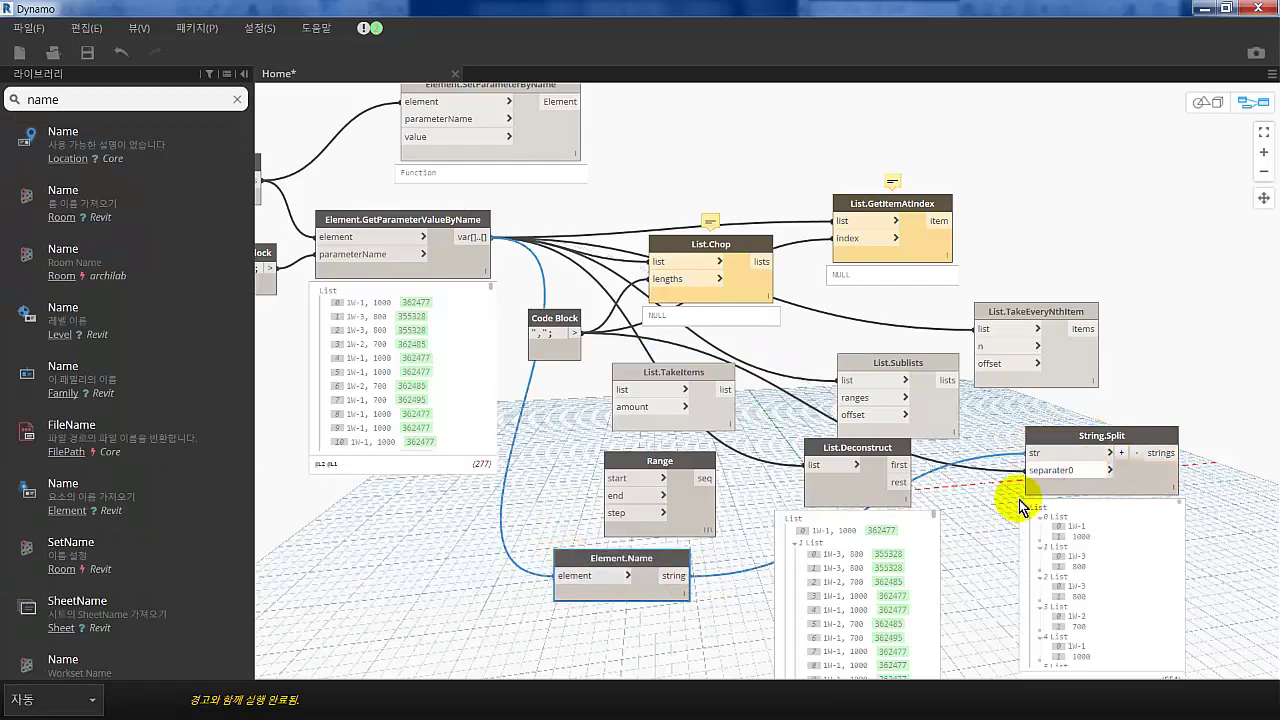
{"action": "middle_click_drag", "start_coordinate": [925, 467], "coordinate": [749, 343]}
Step: Delete Deconstruct and the unused list nodes, and rearrange Element.Name, String.Split and the comma block
{"action": "left_click", "coordinate": [697, 335]}
{"action": "key", "text": "Delete"}
{"action": "key", "text": "Delete"}
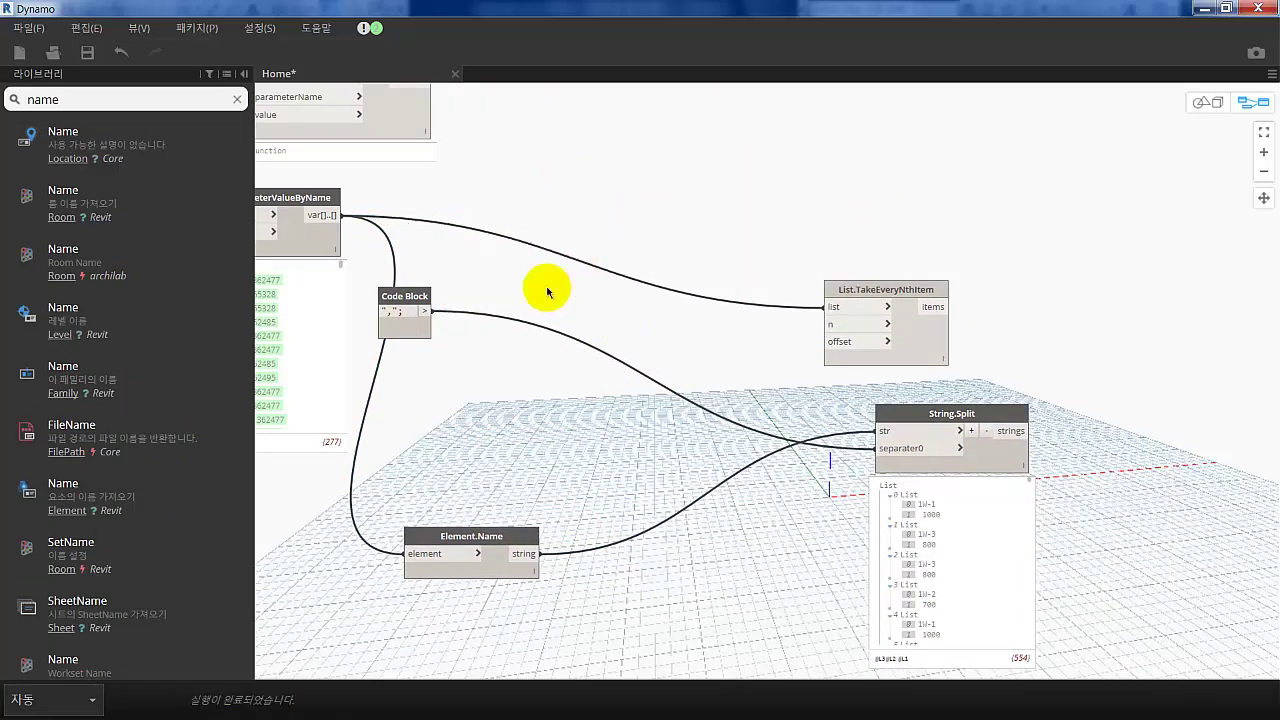
{"action": "left_click_drag", "start_coordinate": [405, 296], "coordinate": [651, 492]}
{"action": "left_click_drag", "start_coordinate": [471, 536], "coordinate": [538, 265]}
{"action": "left_click_drag", "start_coordinate": [951, 413], "coordinate": [783, 268]}
{"action": "mouse_move", "coordinate": [651, 492]}
{"action": "left_mouse_down"}
{"action": "mouse_move", "coordinate": [569, 449]}
{"action": "mouse_move", "coordinate": [551, 353]}
{"action": "left_mouse_up"}
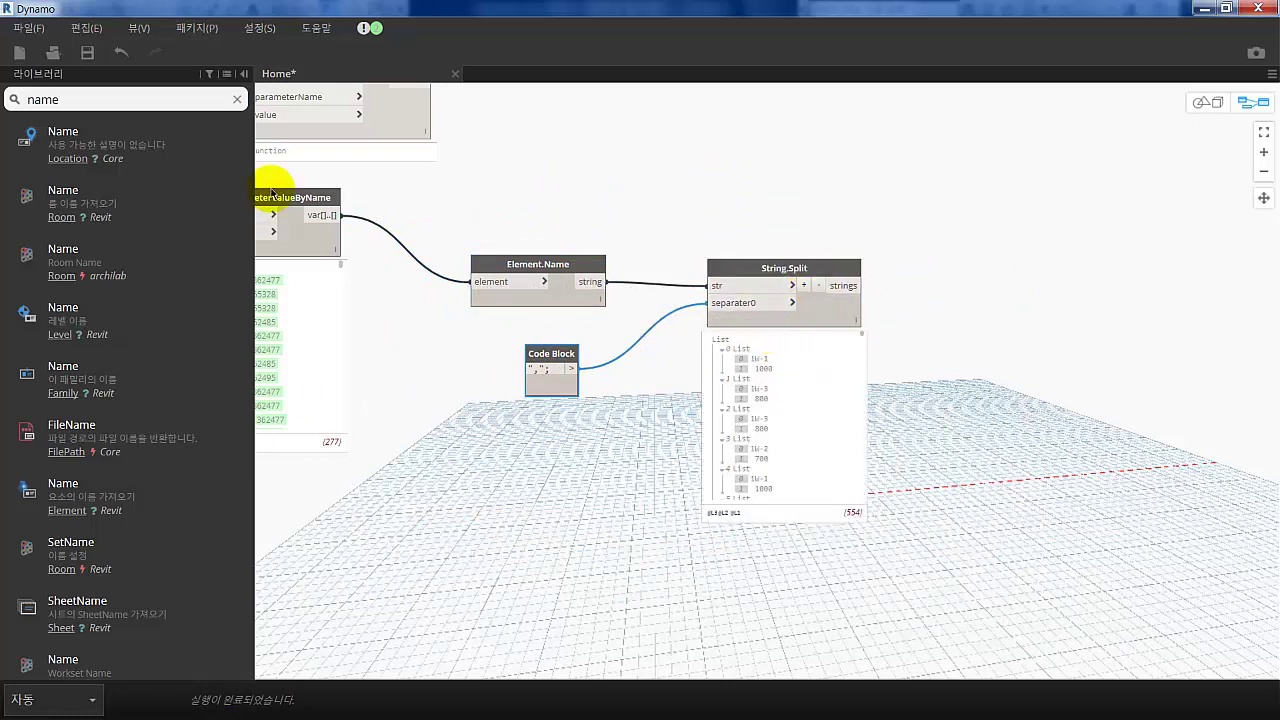
Step: Add List.TakeItems with a '1;' code block as its amount and expand its preview
{"action": "double_click", "coordinate": [45, 99]}
{"action": "type", "text": "get"}
{"action": "left_click", "coordinate": [74, 131]}
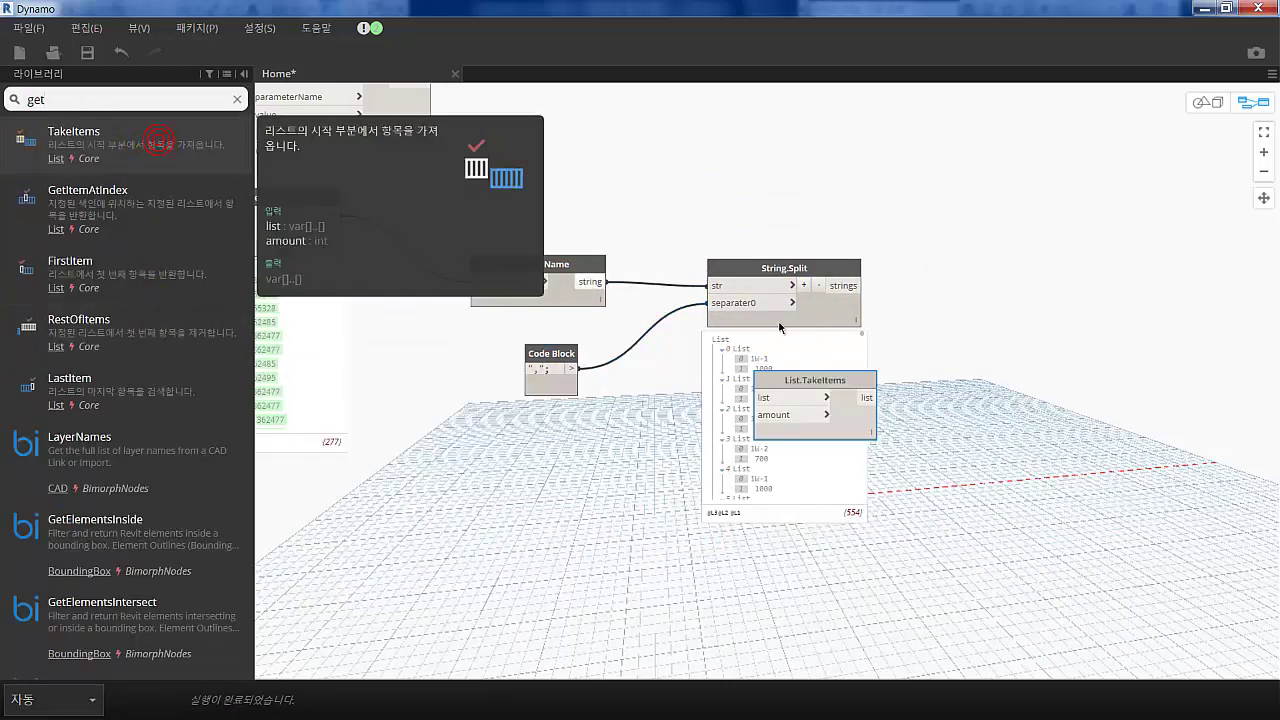
{"action": "double_click", "coordinate": [852, 318]}
{"action": "type", "text": "1;"}
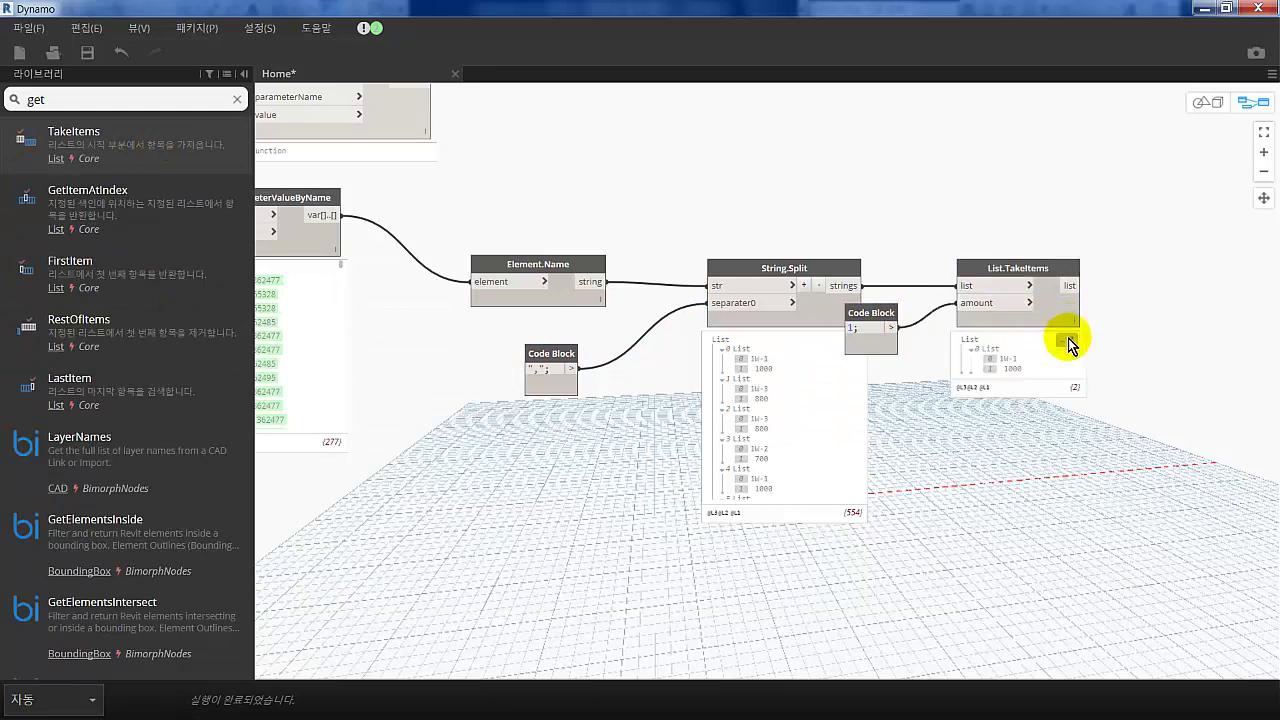
{"action": "left_click_drag", "start_coordinate": [893, 330], "coordinate": [1030, 302]}
{"action": "right_click", "coordinate": [1050, 305]}
{"action": "left_click", "coordinate": [1027, 427]}
{"action": "mouse_move", "coordinate": [1017, 362]}
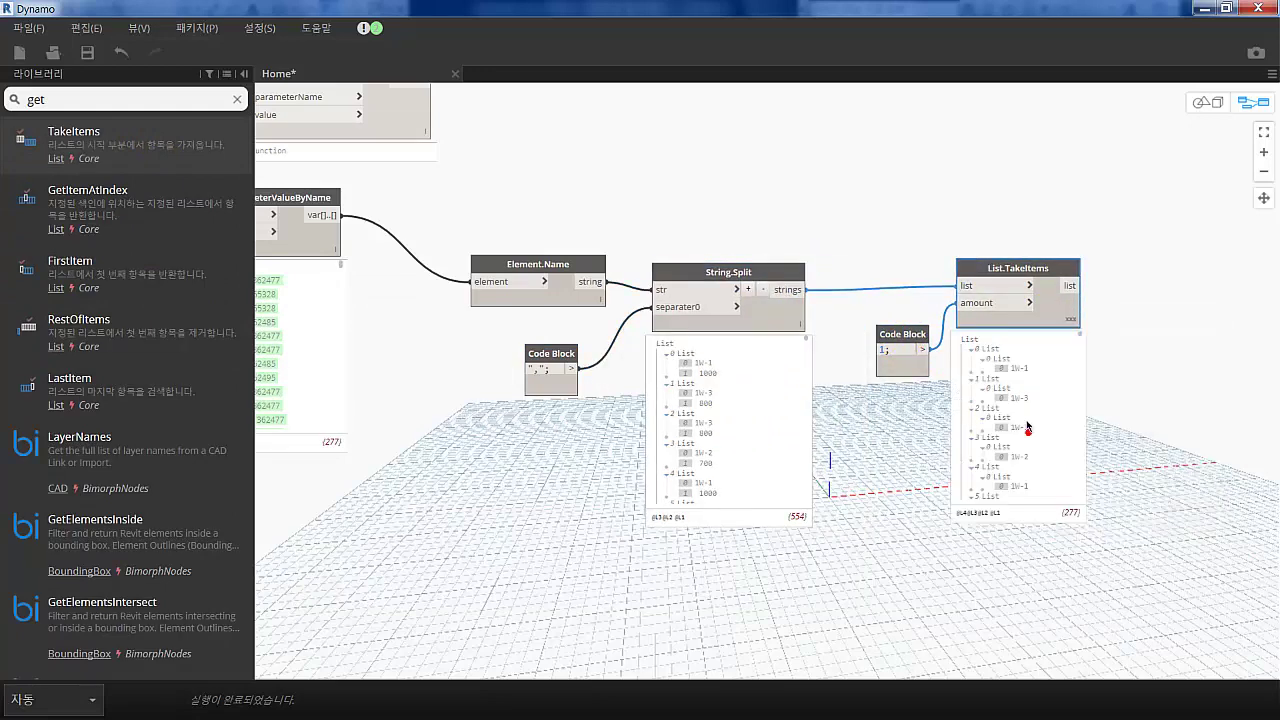
Step: Add a Flatten node and feed the List.TakeItems output into it
{"action": "middle_click_drag", "start_coordinate": [980, 266], "coordinate": [758, 280]}
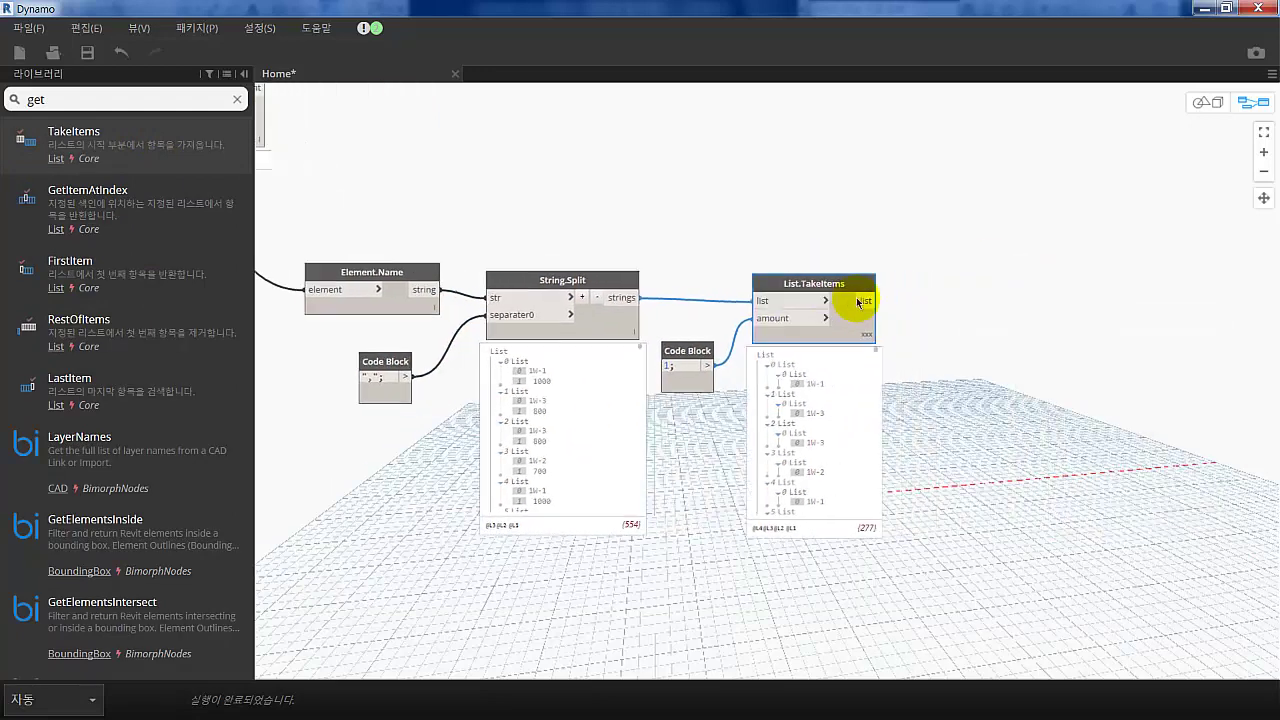
{"action": "type", "text": "flatten"}
{"action": "left_click", "coordinate": [65, 131]}
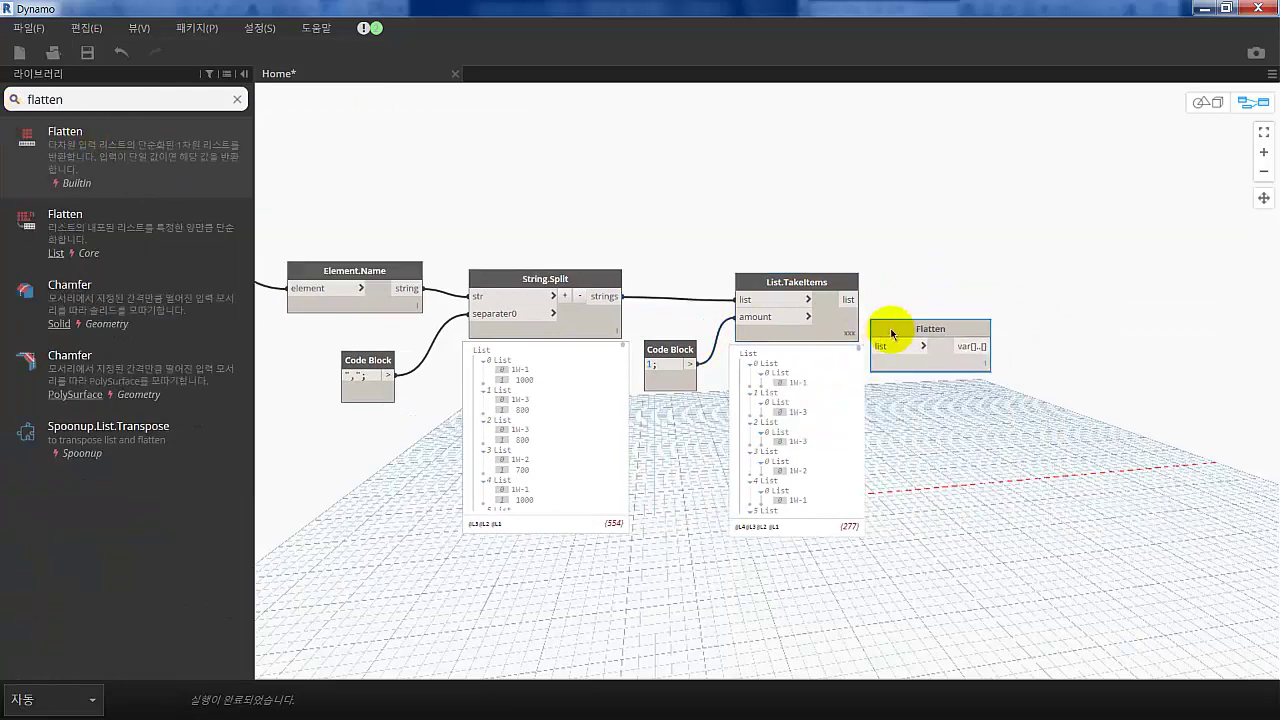
{"action": "middle_click_drag", "start_coordinate": [940, 330], "coordinate": [532, 320]}
{"action": "left_click_drag", "start_coordinate": [785, 288], "coordinate": [838, 388]}
Step: Wire a "CODE" code block to parameterName and check the filled CODE column (1W-1, 1W-3)
{"action": "scroll", "coordinate": [714, 300], "scroll_direction": "down", "scroll_amount": 3}
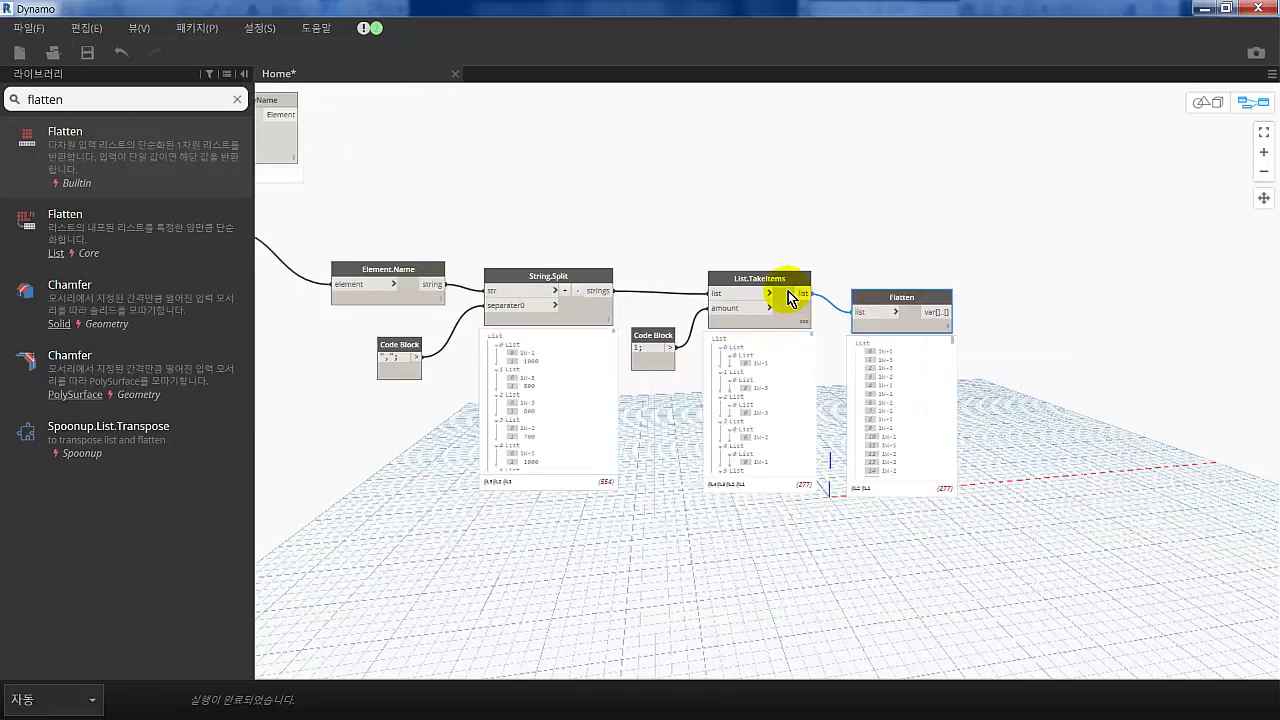
{"action": "scroll", "coordinate": [500, 224], "scroll_direction": "down", "scroll_amount": 2}
{"action": "scroll", "coordinate": [829, 337], "scroll_direction": "up", "scroll_amount": 3}
{"action": "key", "text": "super+Down"}
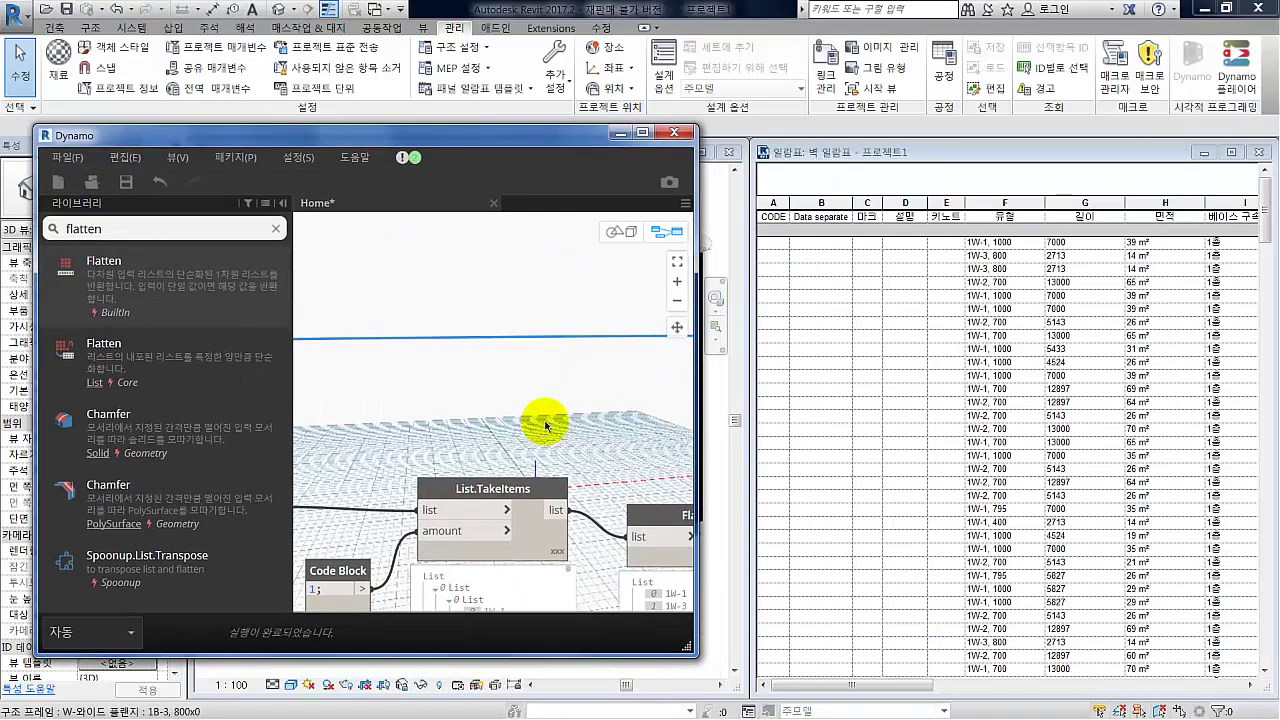
{"action": "scroll", "coordinate": [621, 436], "scroll_direction": "up", "scroll_amount": 2}
{"action": "double_click", "coordinate": [430, 372]}
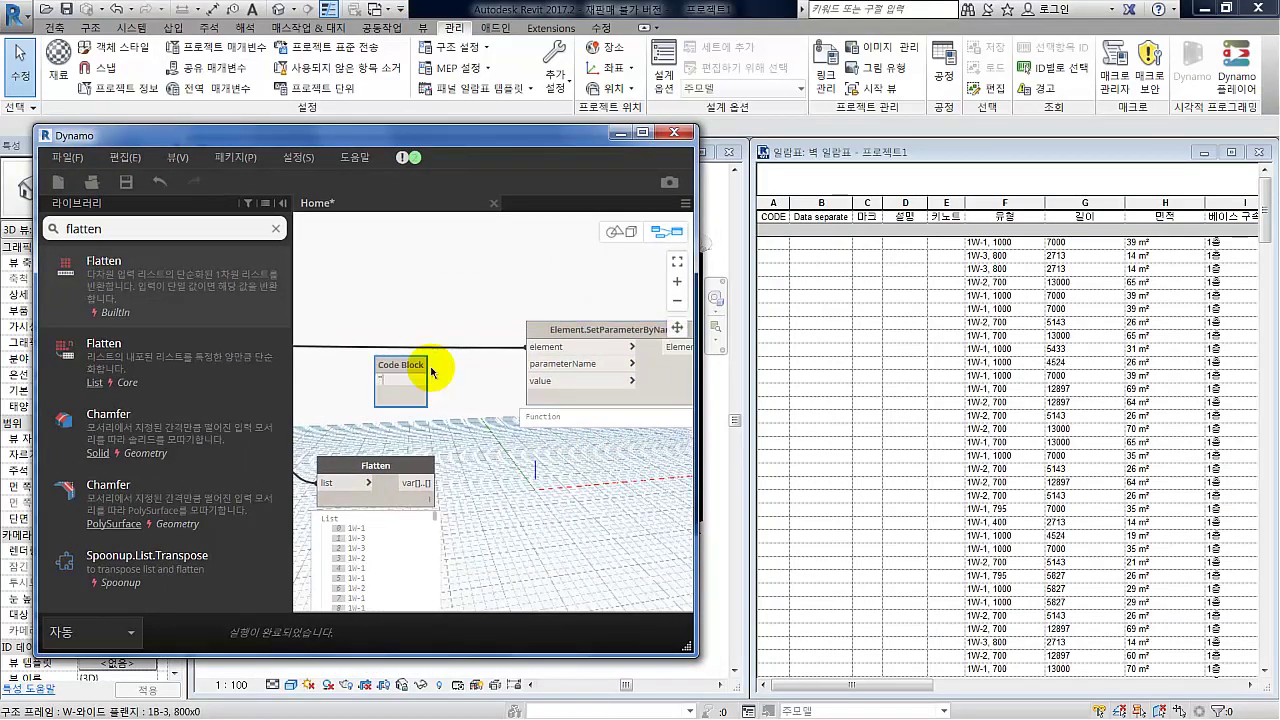
{"action": "type", "text": "\"CODE\""}
{"action": "left_click", "coordinate": [432, 372]}
{"action": "mouse_move", "coordinate": [426, 380]}
{"action": "left_mouse_down"}
{"action": "mouse_move", "coordinate": [548, 366]}
{"action": "mouse_move", "coordinate": [598, 398]}
{"action": "left_mouse_up"}
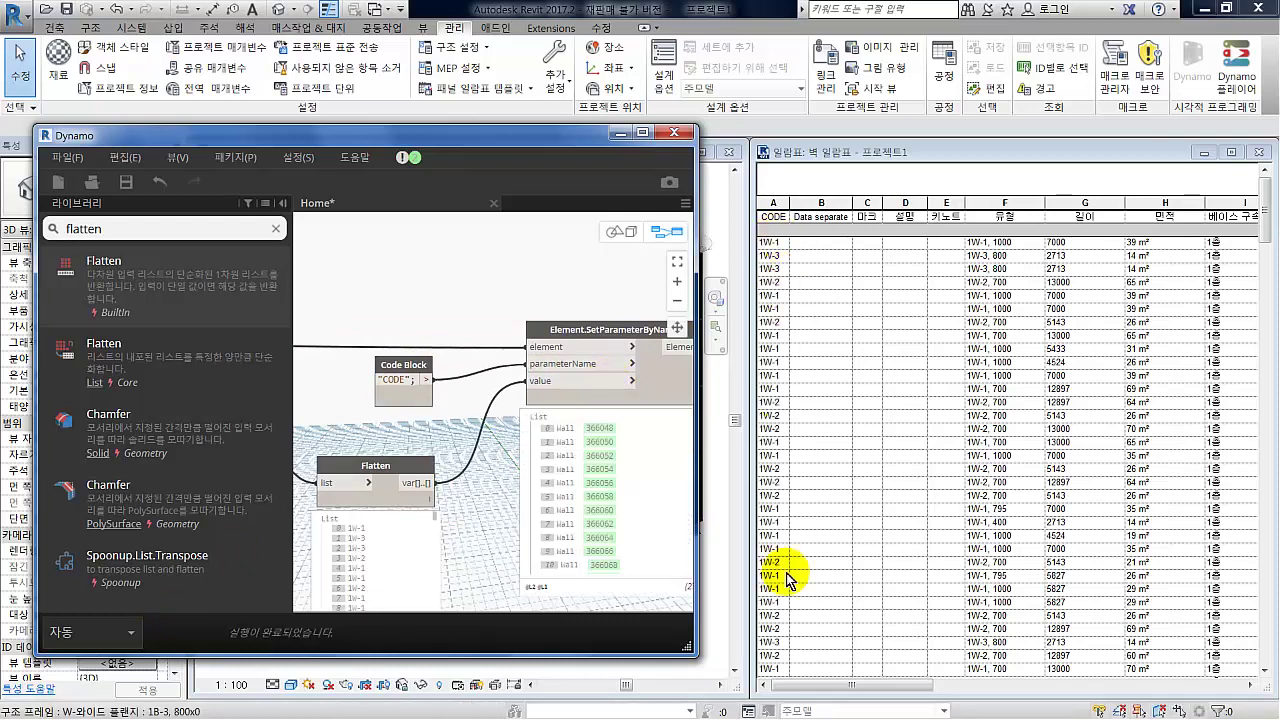
{"action": "left_click", "coordinate": [800, 360]}
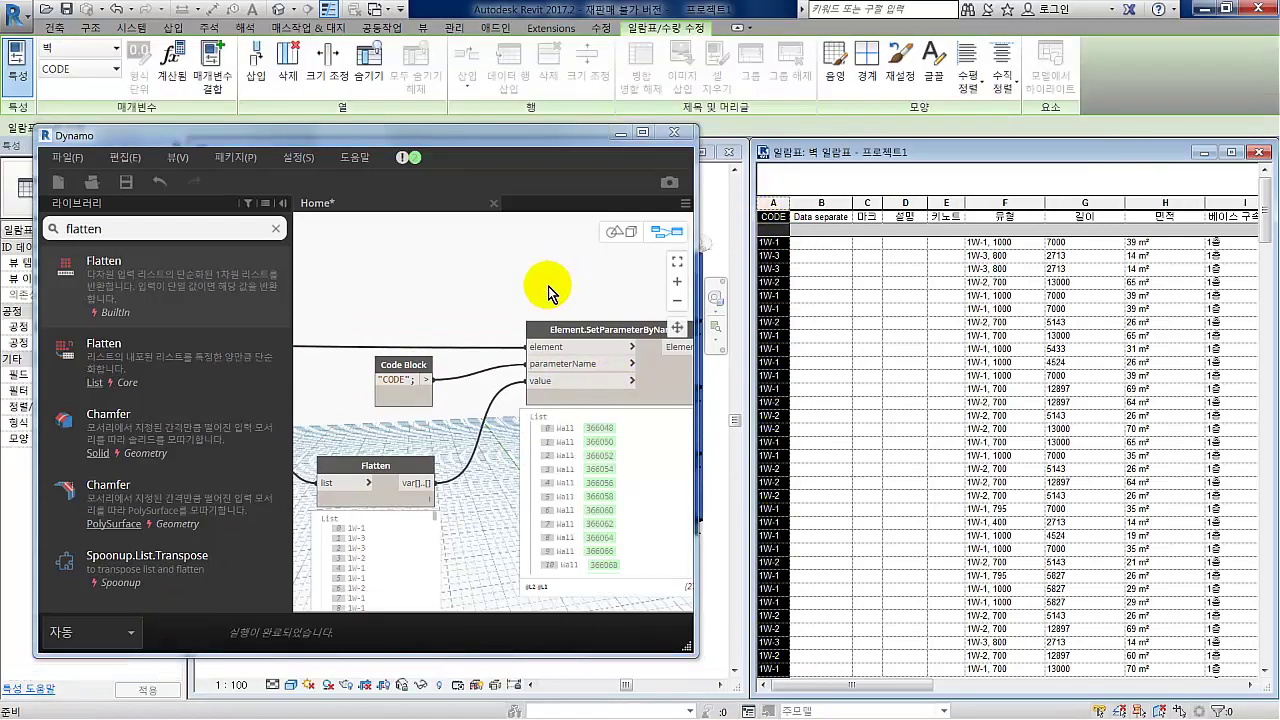
Step: Duplicate the CODE code block and List.TakeItems pair
{"action": "scroll", "coordinate": [548, 290], "scroll_direction": "down", "scroll_amount": 3}
{"action": "scroll", "coordinate": [523, 257], "scroll_direction": "down", "scroll_amount": 2}
{"action": "left_click_drag", "start_coordinate": [684, 252], "coordinate": [505, 397]}
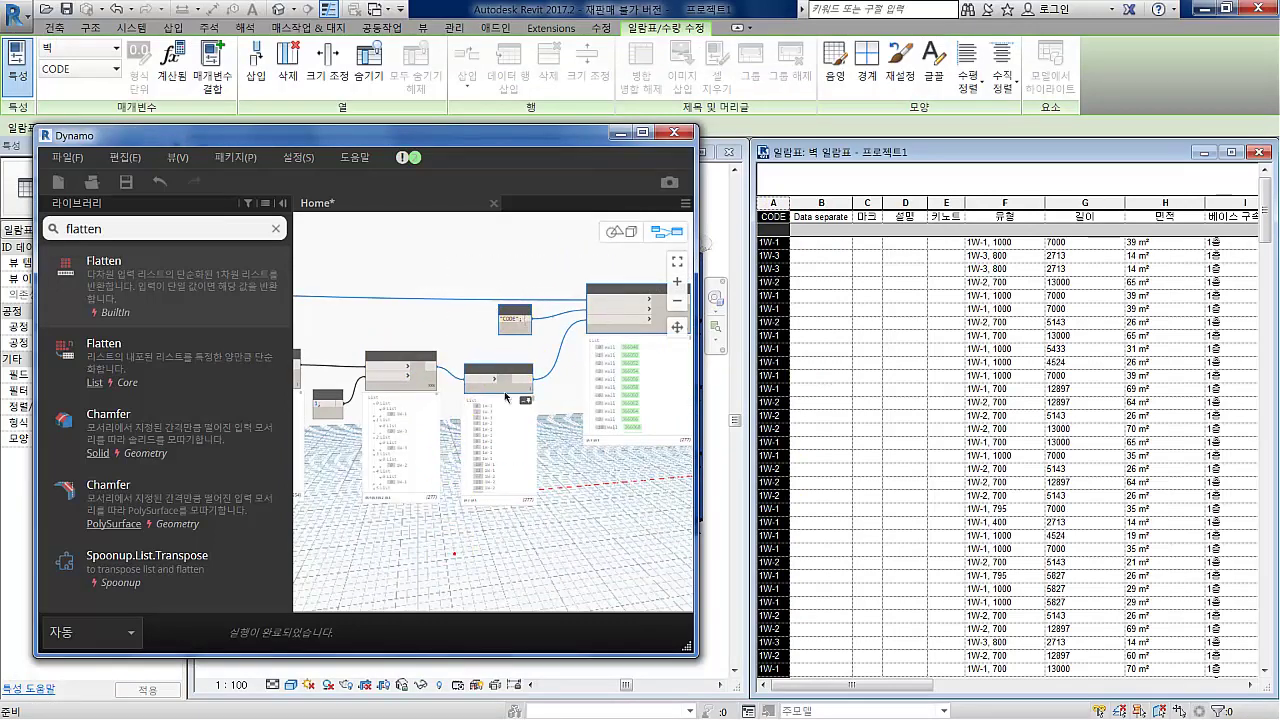
{"action": "scroll", "coordinate": [514, 277], "scroll_direction": "up", "scroll_amount": 2}
{"action": "scroll", "coordinate": [457, 434], "scroll_direction": "up", "scroll_amount": 3}
{"action": "scroll", "coordinate": [475, 420], "scroll_direction": "up", "scroll_amount": 2}
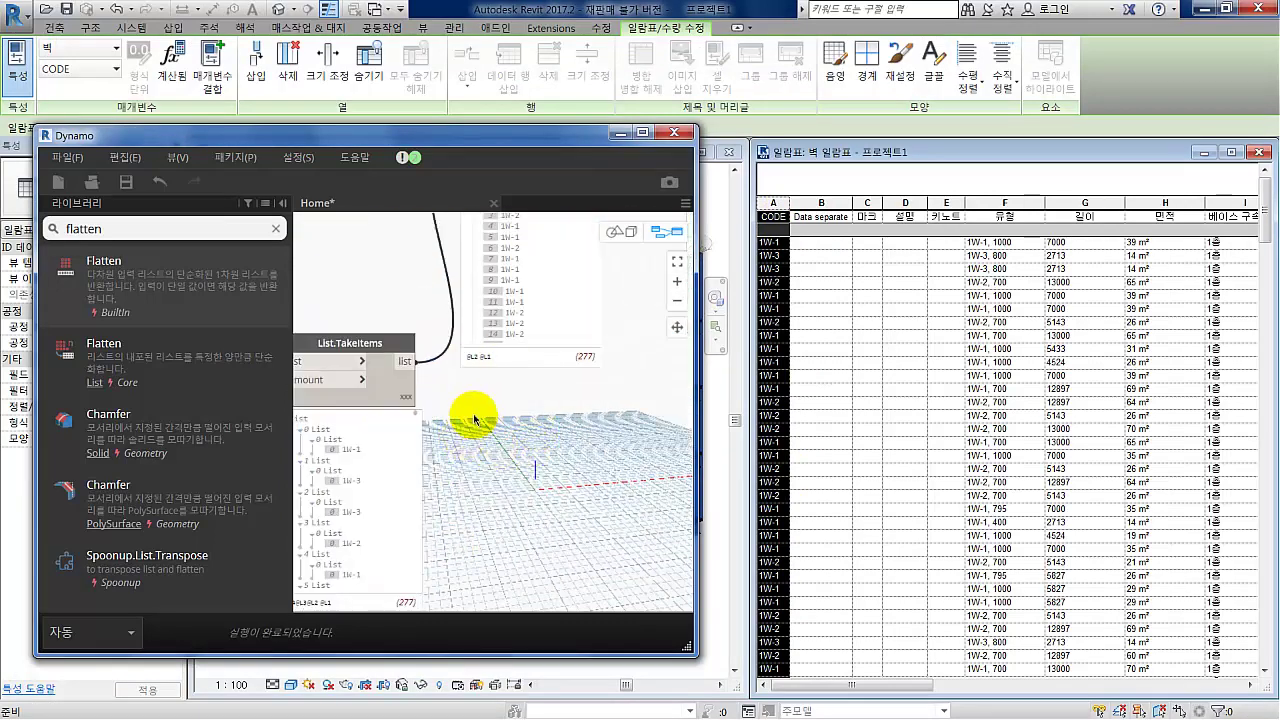
{"action": "scroll", "coordinate": [475, 420], "scroll_direction": "down", "scroll_amount": 3}
{"action": "scroll", "coordinate": [600, 428], "scroll_direction": "up", "scroll_amount": 2}
{"action": "scroll", "coordinate": [528, 508], "scroll_direction": "up", "scroll_amount": 1}
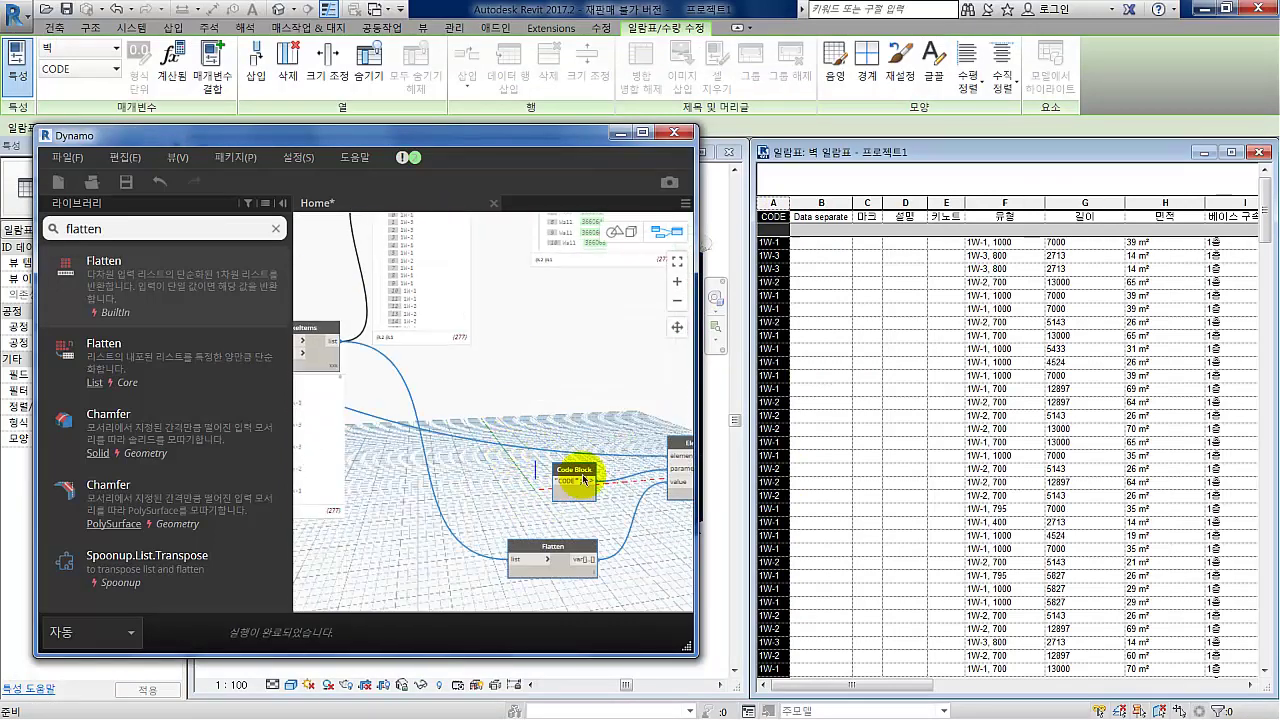
{"action": "left_click_drag", "start_coordinate": [583, 479], "coordinate": [483, 379]}
{"action": "double_click", "coordinate": [475, 380]}
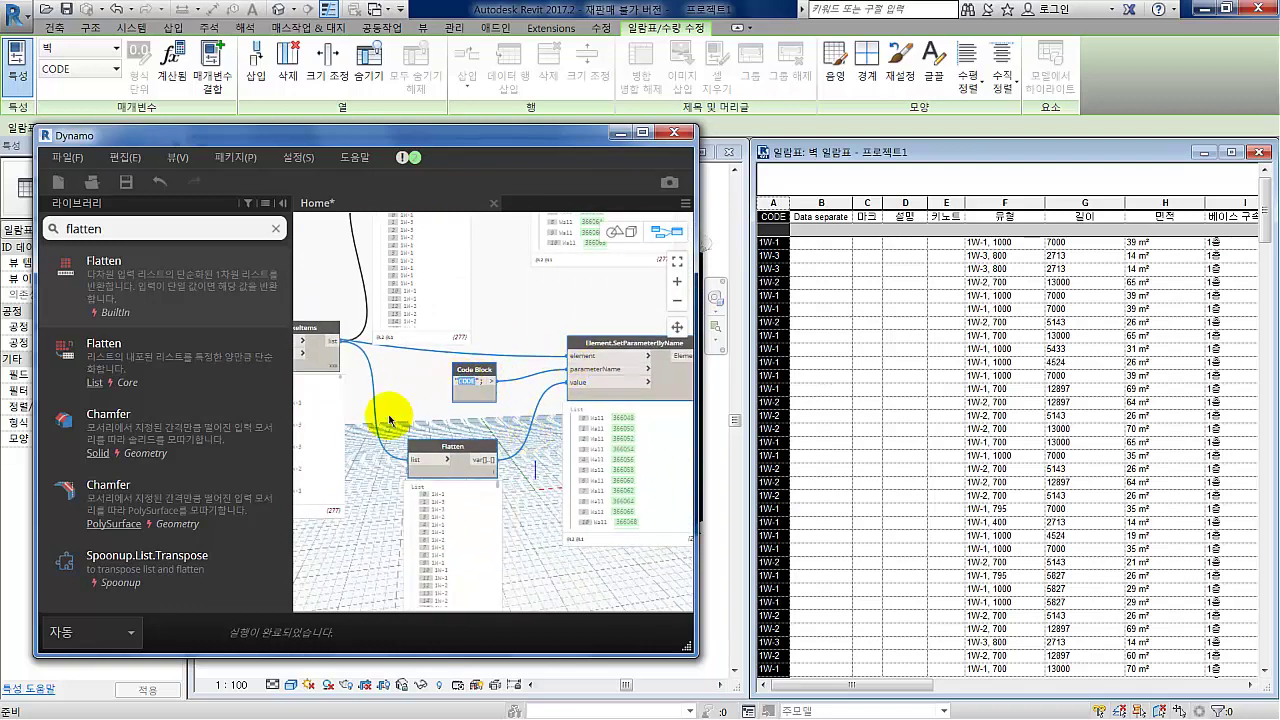
{"action": "key", "text": "ctrl+v"}
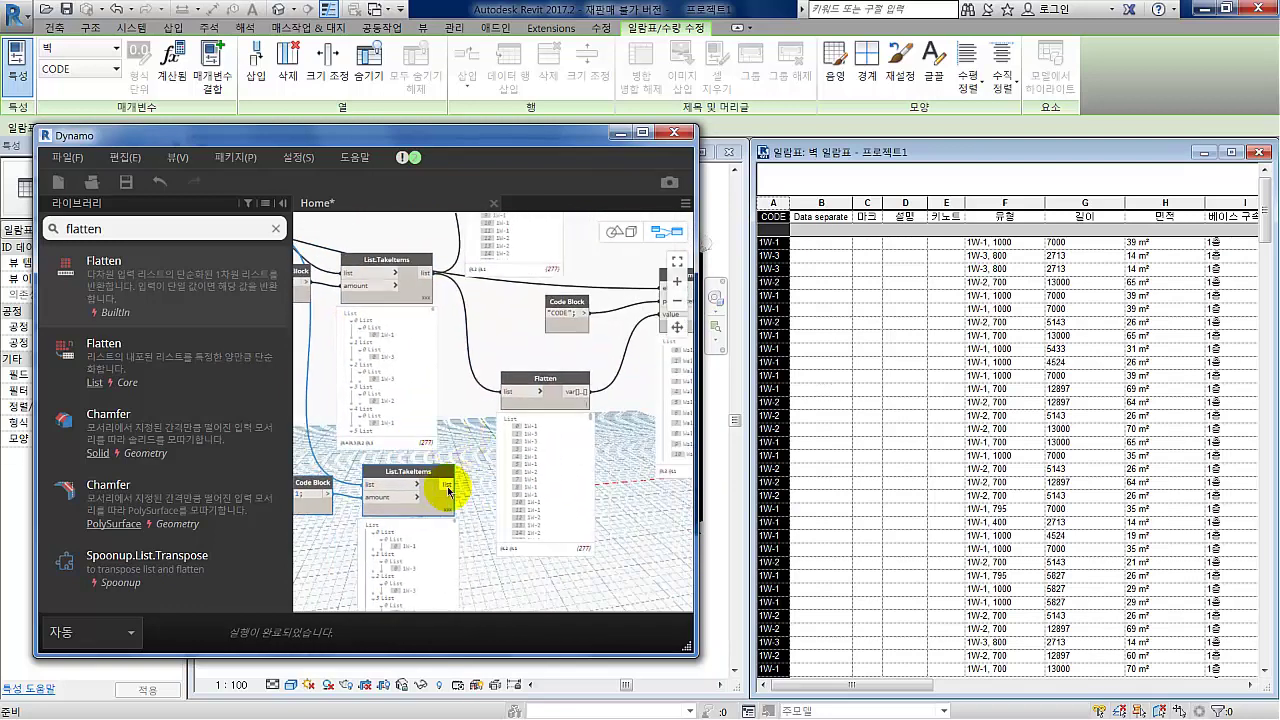
Step: Set the copied TakeItems amount to 2 and feed it into a new List.LastItem node
{"action": "left_click_drag", "start_coordinate": [448, 491], "coordinate": [505, 391]}
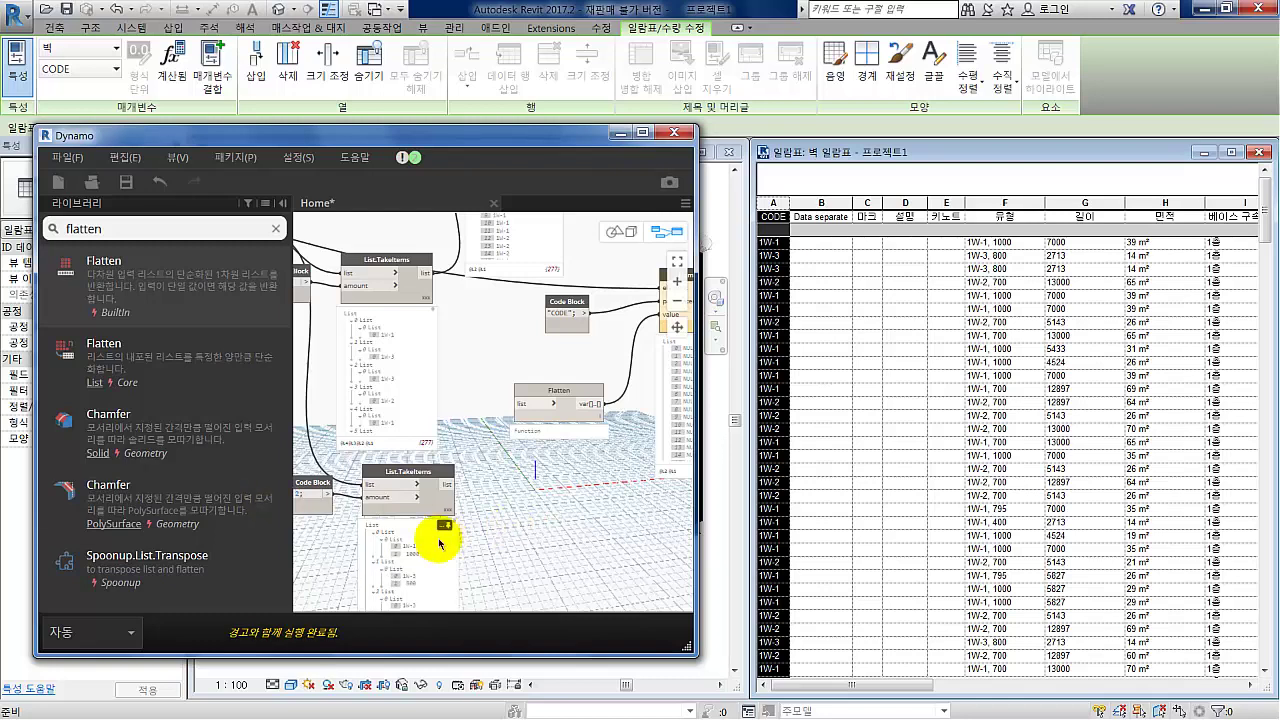
{"action": "scroll", "coordinate": [400, 500], "scroll_direction": "up", "scroll_amount": 2}
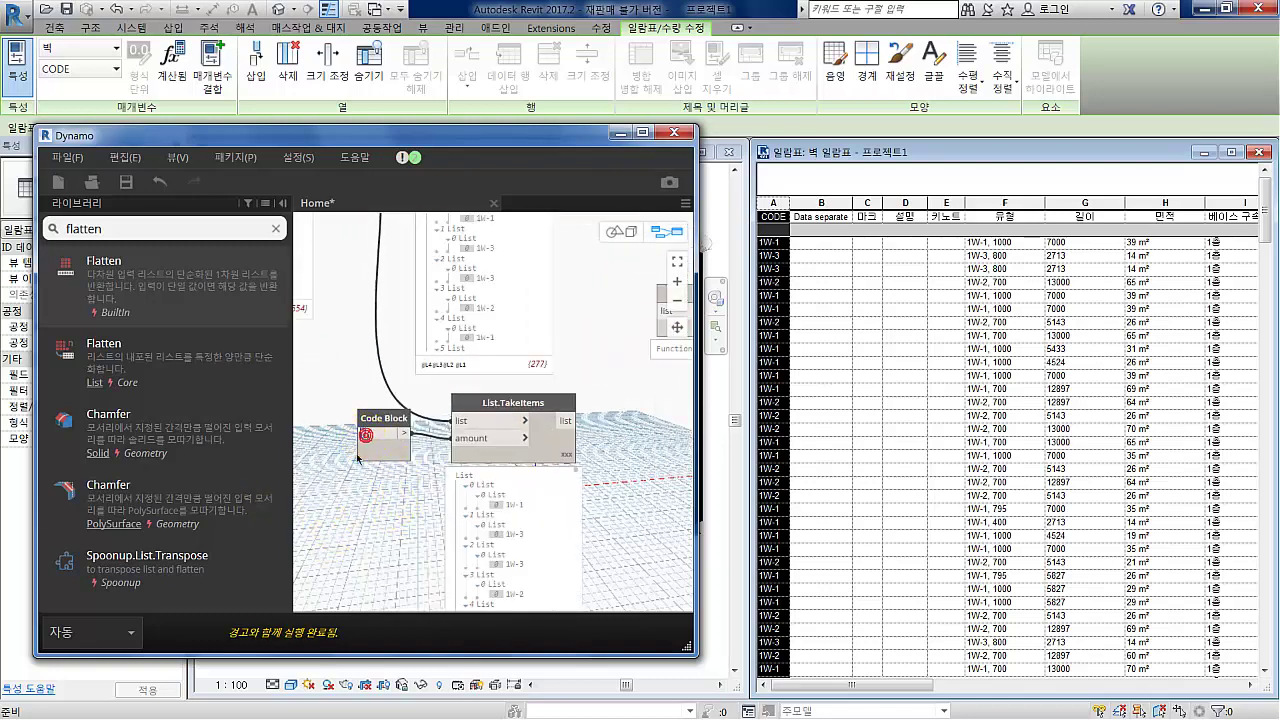
{"action": "left_click", "coordinate": [191, 233]}
{"action": "type", "text": "item"}
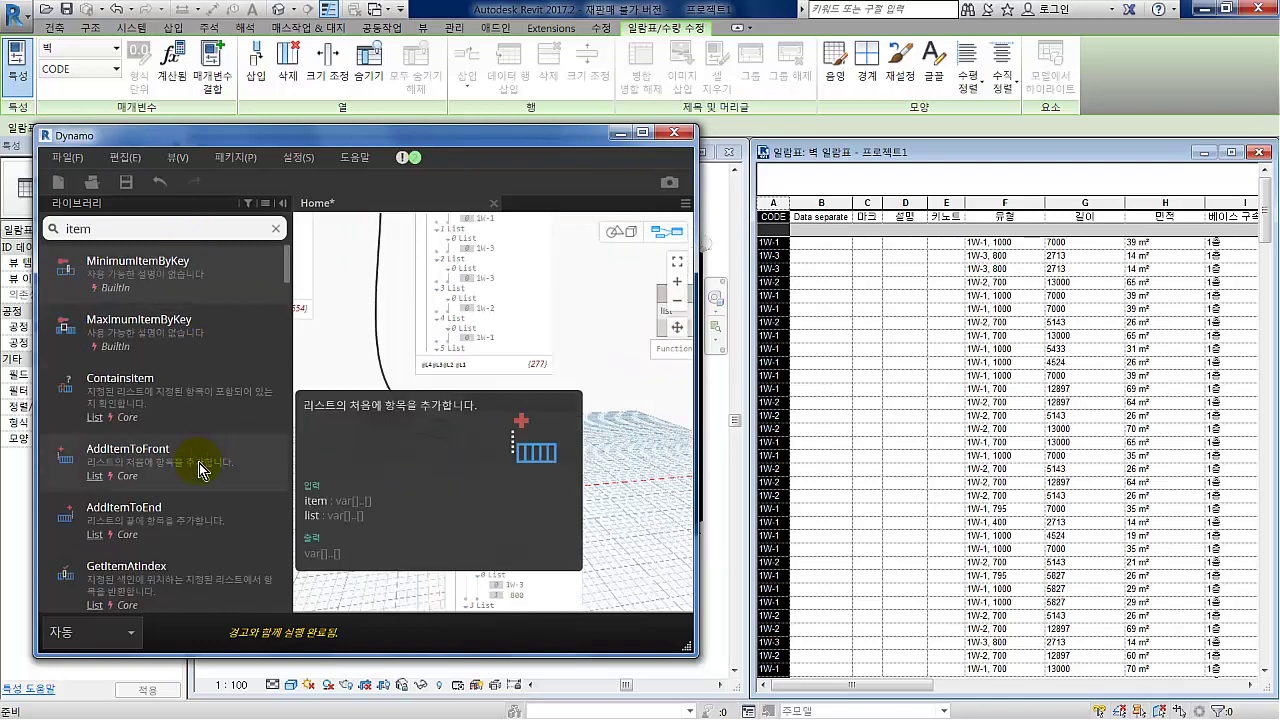
{"action": "left_click", "coordinate": [108, 525]}
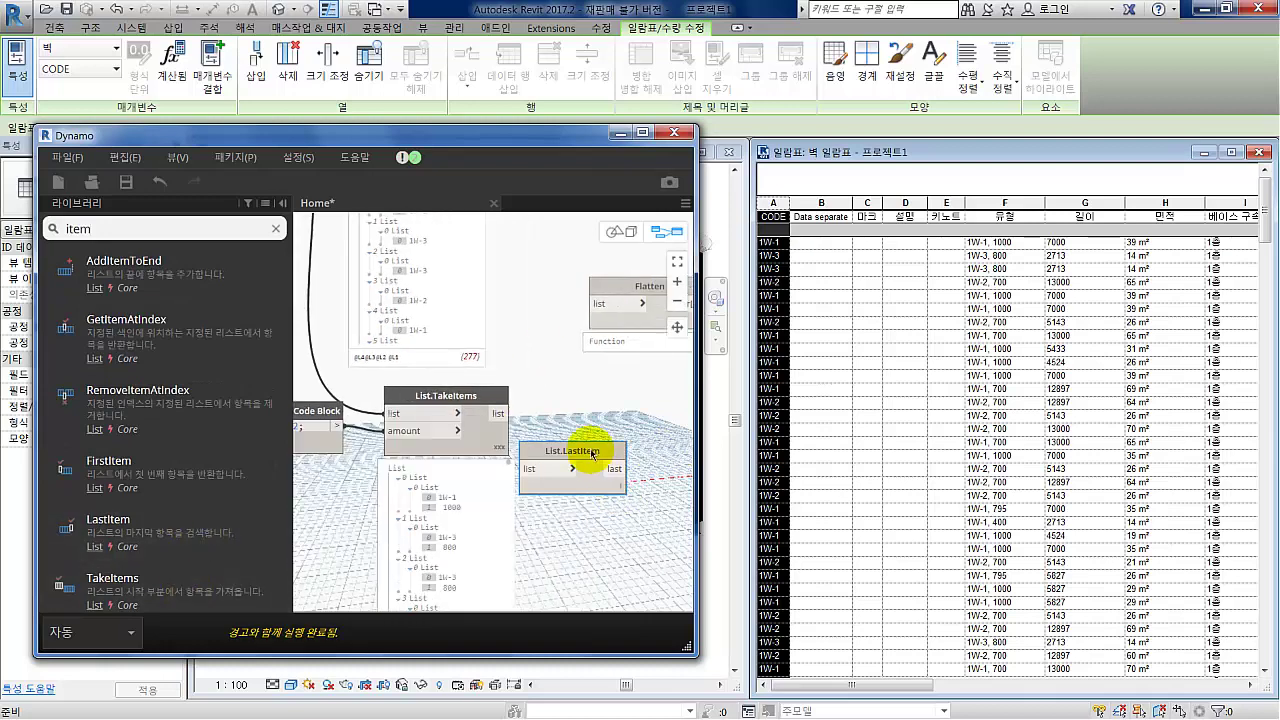
{"action": "left_click_drag", "start_coordinate": [580, 451], "coordinate": [589, 437]}
{"action": "right_click", "coordinate": [606, 415]}
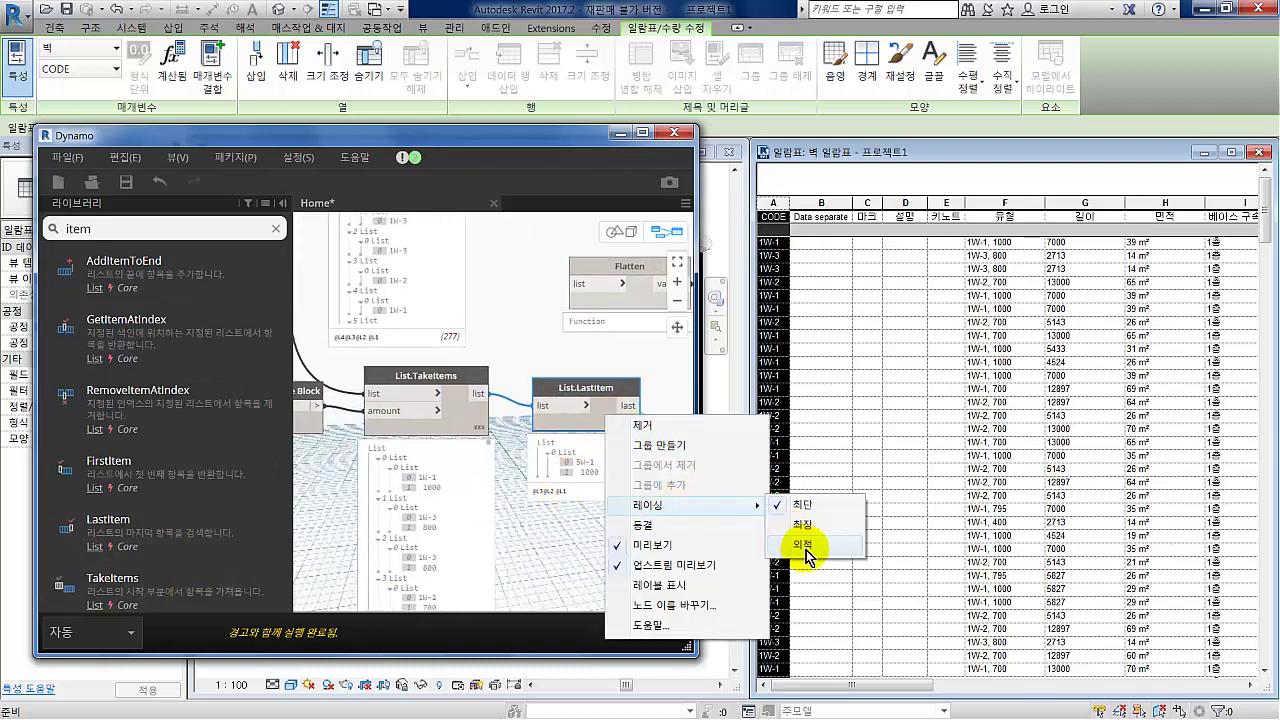
{"action": "left_click", "coordinate": [808, 549]}
{"action": "left_click", "coordinate": [587, 405]}
{"action": "left_click", "coordinate": [606, 408]}
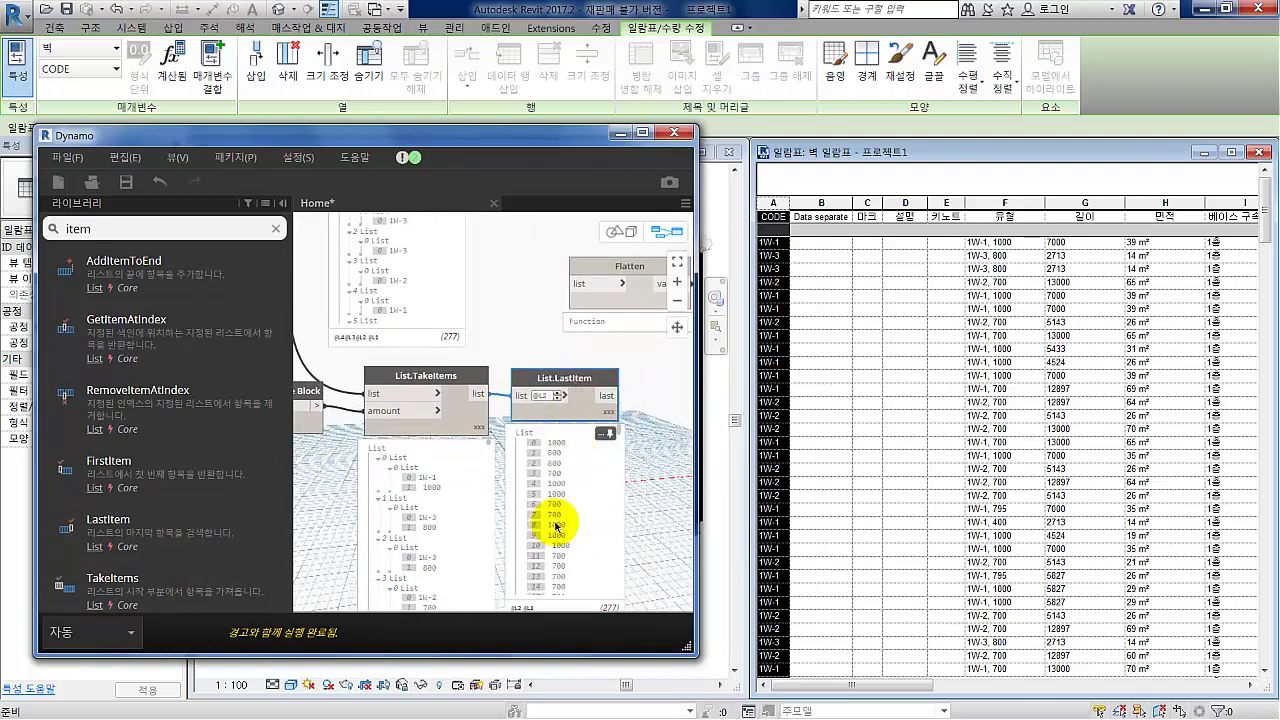
{"action": "middle_click_drag", "start_coordinate": [557, 523], "coordinate": [491, 371]}
Step: Rename the copied code block's parameter name to "Data separate"
{"action": "middle_click_drag", "start_coordinate": [655, 200], "coordinate": [543, 291]}
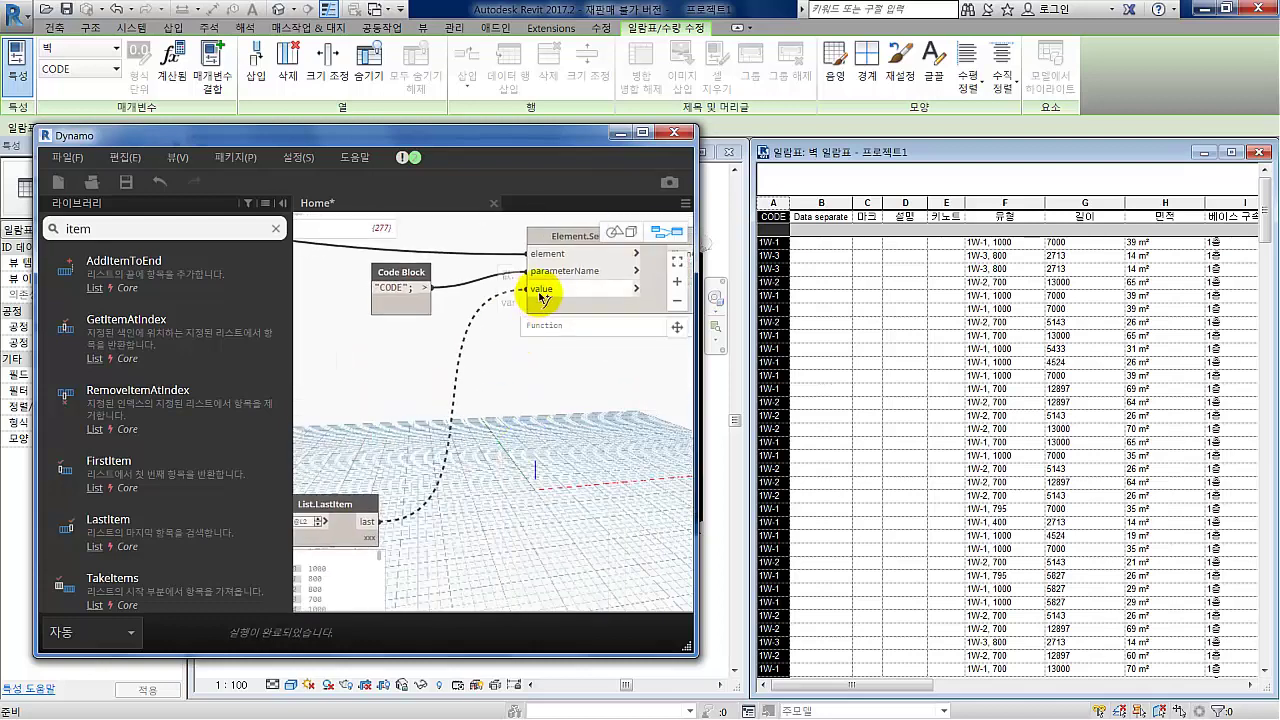
{"action": "double_click", "coordinate": [390, 287]}
{"action": "type", "text": "ata separ"}
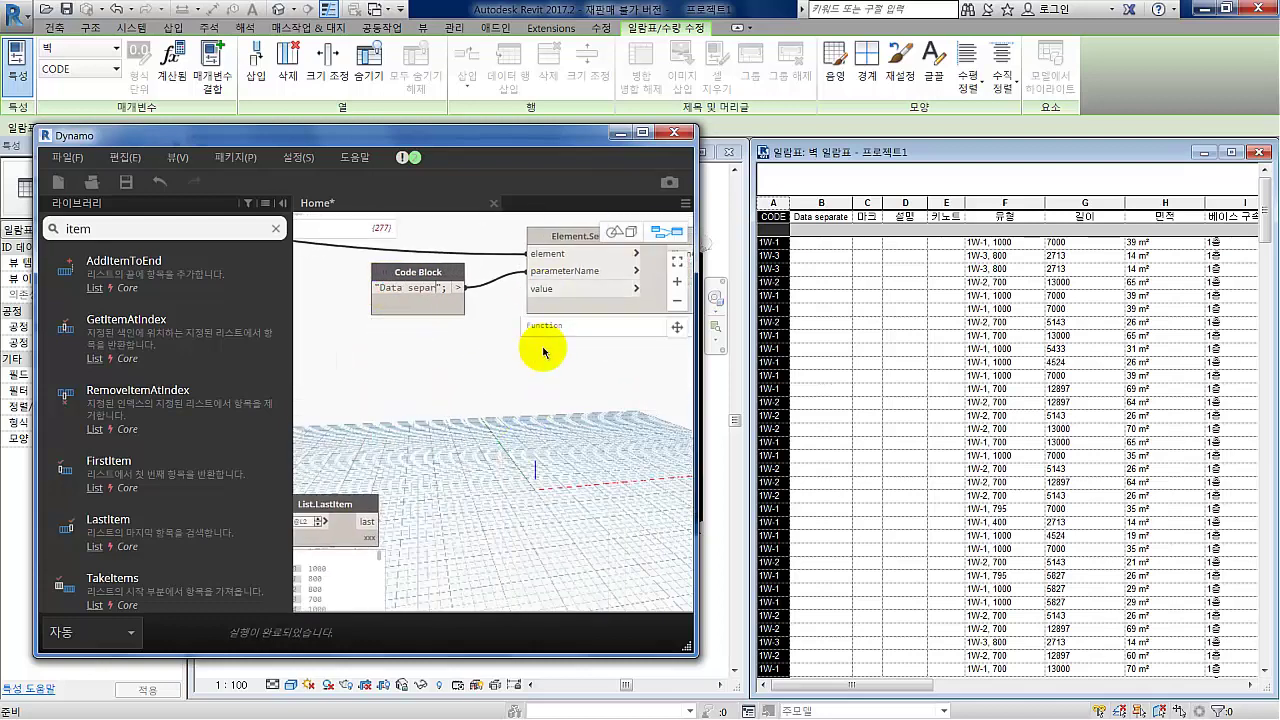
{"action": "left_click", "coordinate": [543, 352]}
Step: Connect the List.LastItem output to the setter's value input
{"action": "left_click_drag", "start_coordinate": [375, 521], "coordinate": [537, 288]}
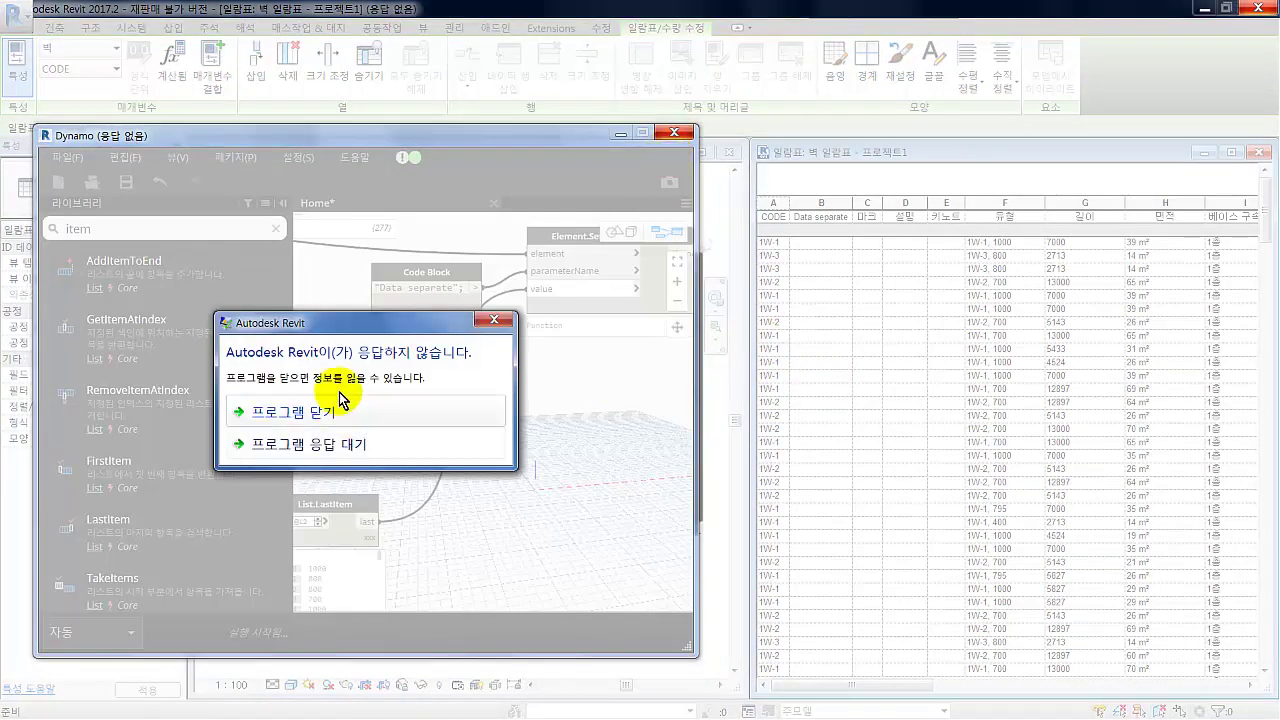
Step: Close the frozen Revit program from the not-responding dialog
{"action": "left_click", "coordinate": [339, 395]}
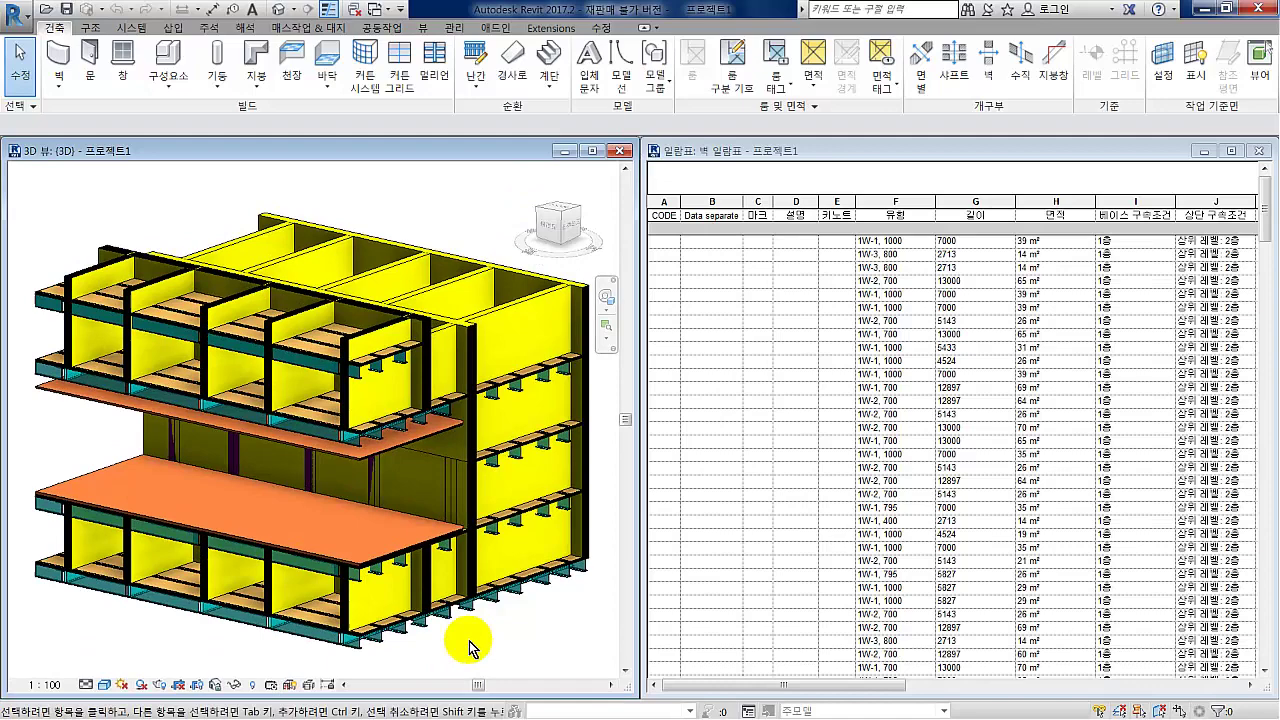
Step: Narrow the wall schedule window so it sits beside a wider 3D view
{"action": "right_click", "coordinate": [508, 650]}
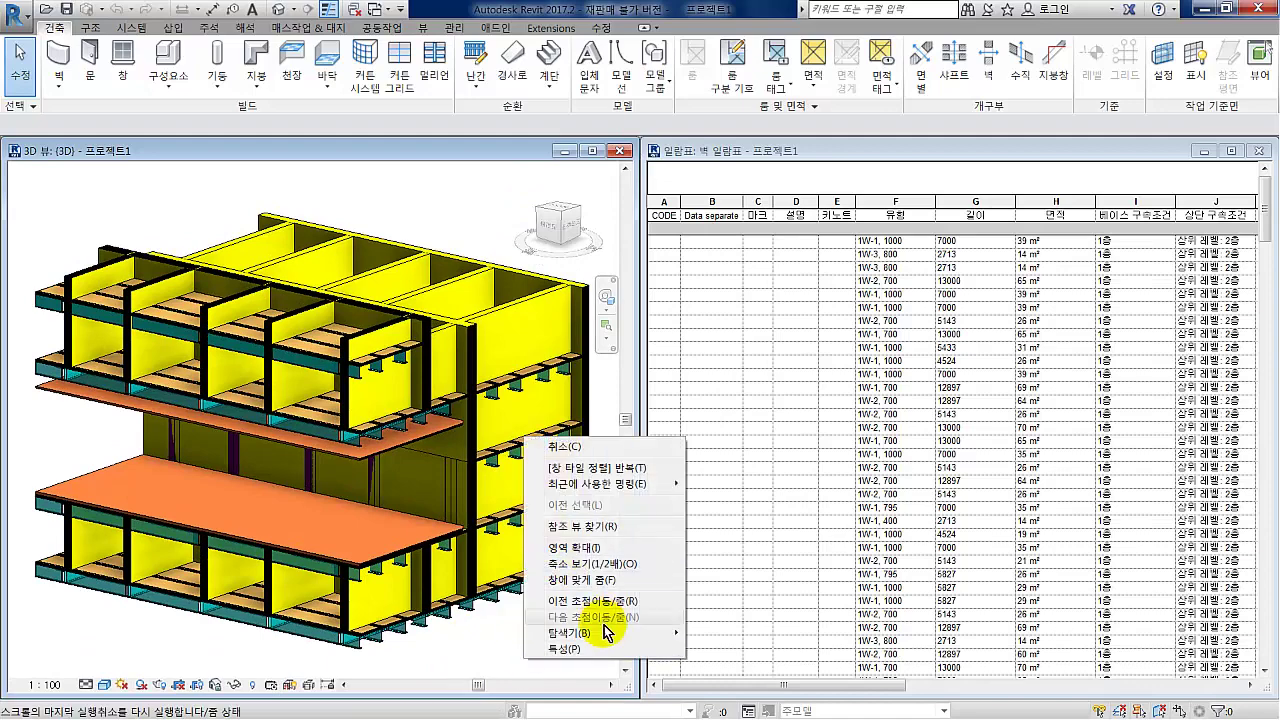
{"action": "left_click", "coordinate": [590, 648]}
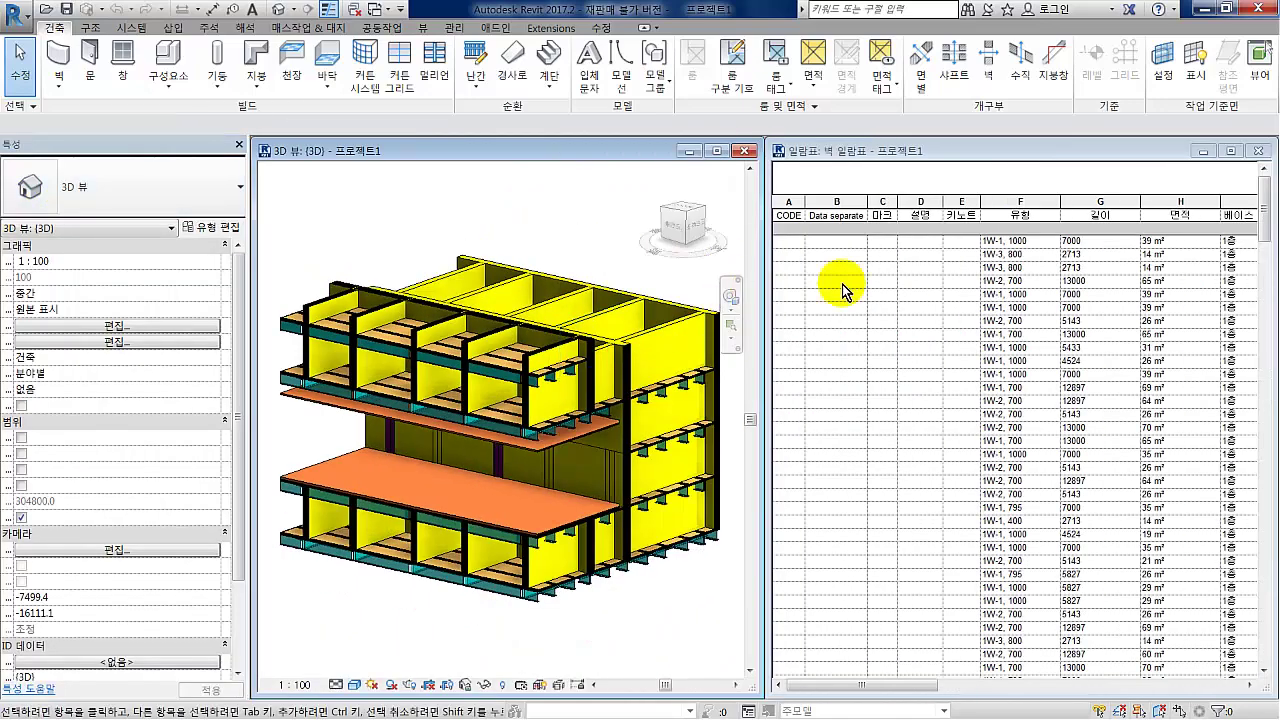
{"action": "left_click", "coordinate": [1020, 205]}
{"action": "left_click_drag", "start_coordinate": [767, 217], "coordinate": [843, 215]}
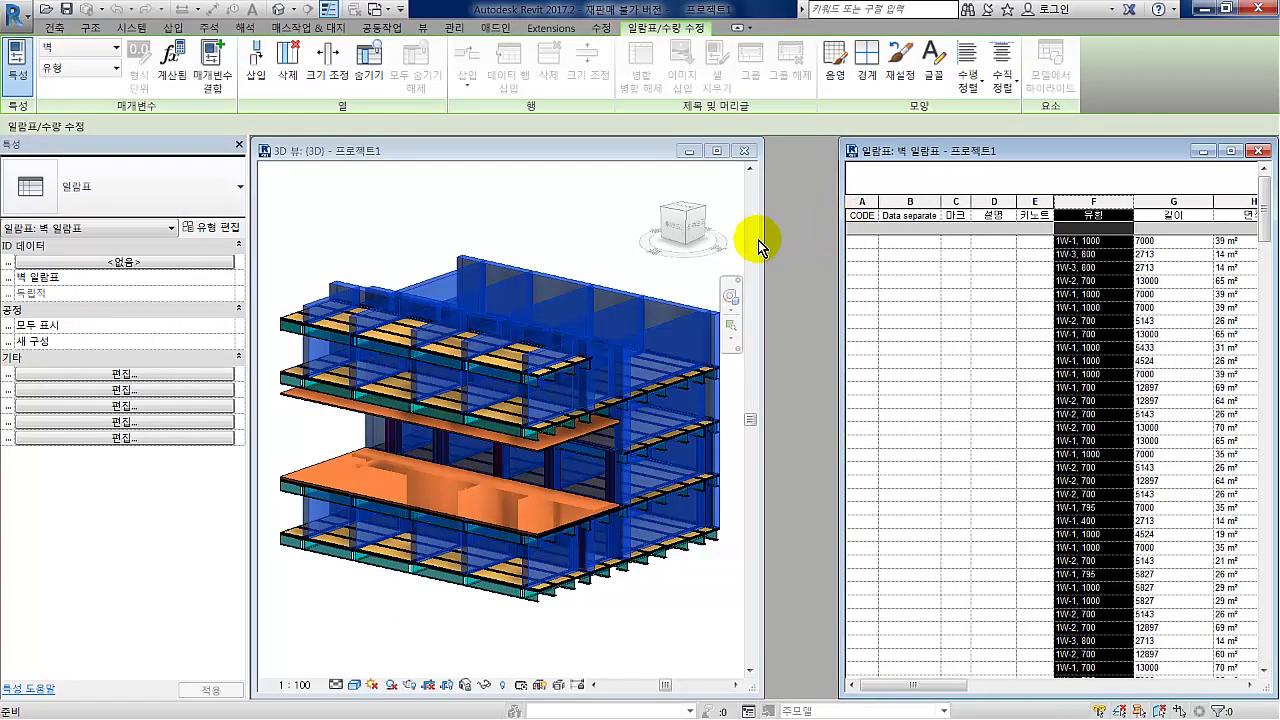
{"action": "left_click", "coordinate": [606, 240]}
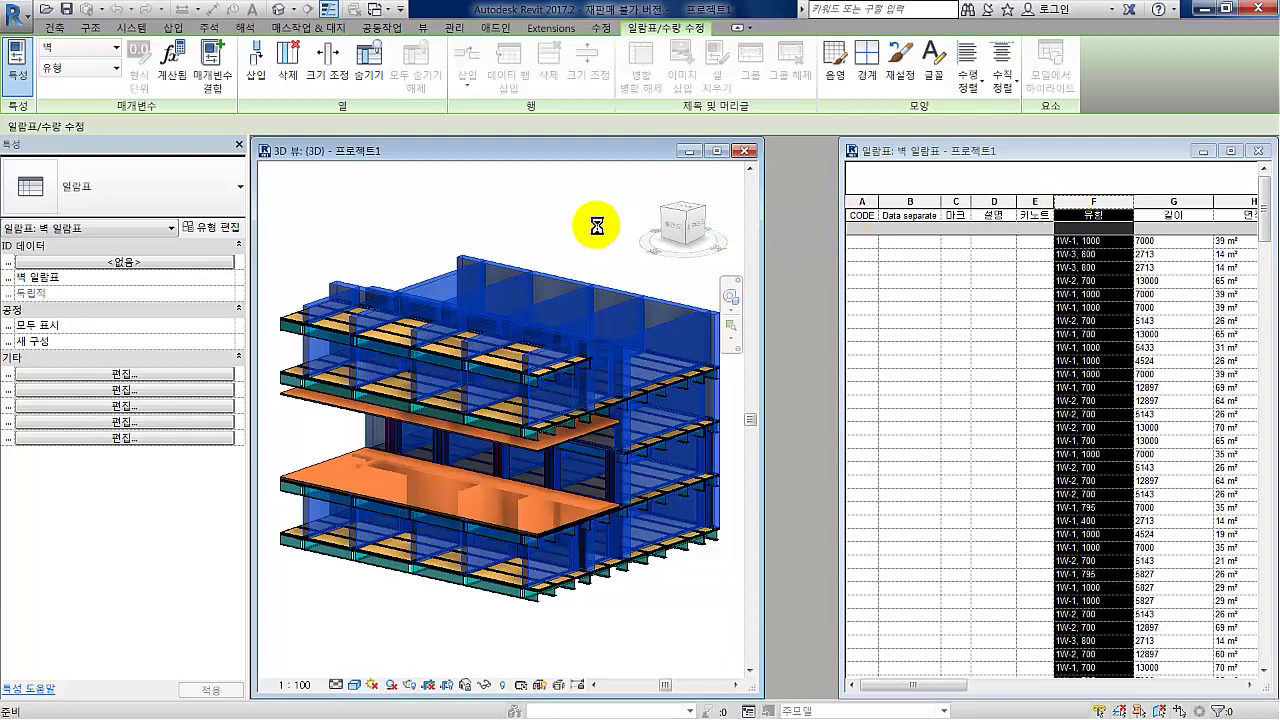
{"action": "left_click", "coordinate": [592, 222]}
{"action": "left_click_drag", "start_coordinate": [845, 170], "coordinate": [868, 177]}
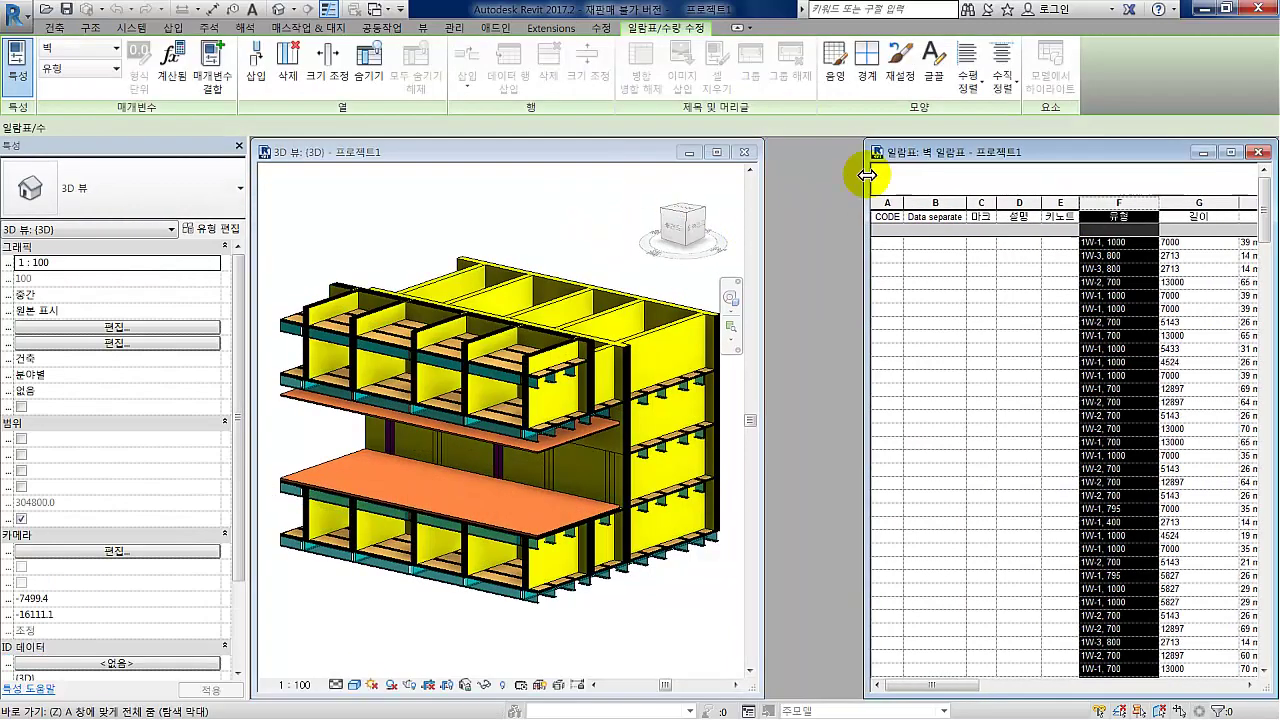
{"action": "left_click_drag", "start_coordinate": [762, 180], "coordinate": [862, 185]}
{"action": "left_click", "coordinate": [806, 213]}
Step: Check the schedule's CODE column cells, which are empty after the restart
{"action": "left_click", "coordinate": [474, 331]}
{"action": "right_click", "coordinate": [474, 331]}
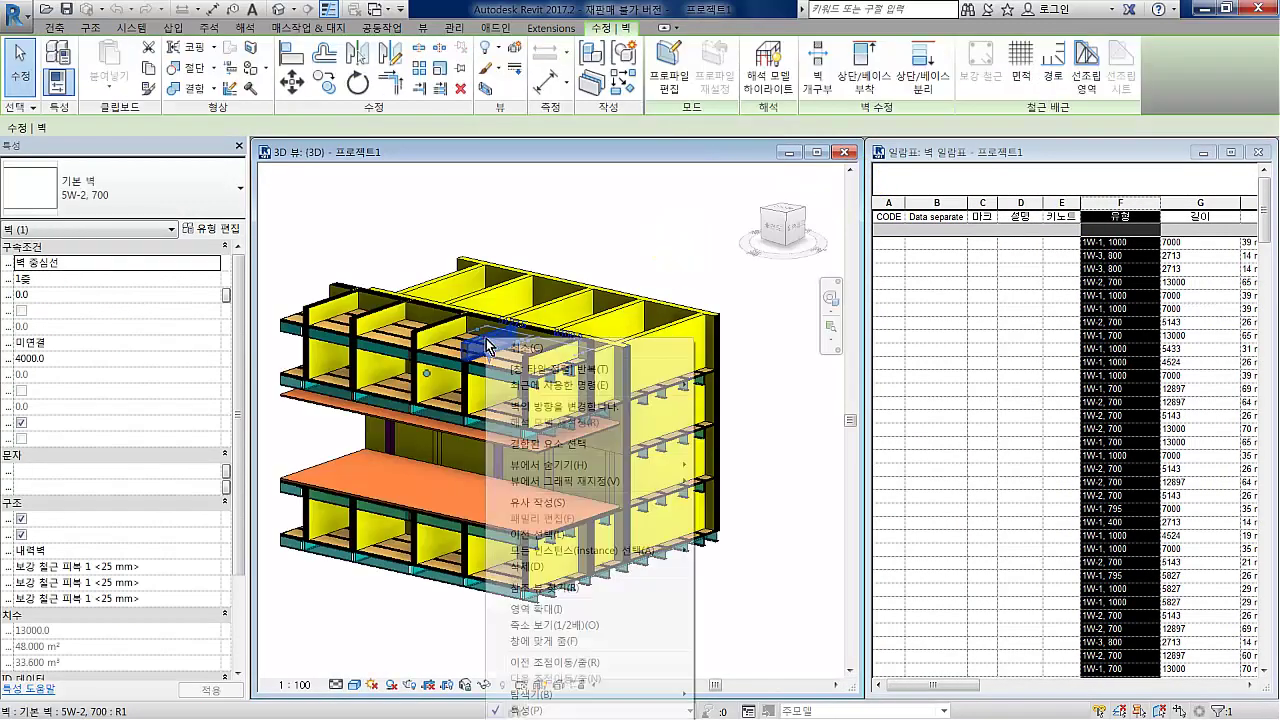
{"action": "left_click", "coordinate": [657, 535]}
{"action": "left_click", "coordinate": [765, 316]}
{"action": "left_click", "coordinate": [888, 203]}
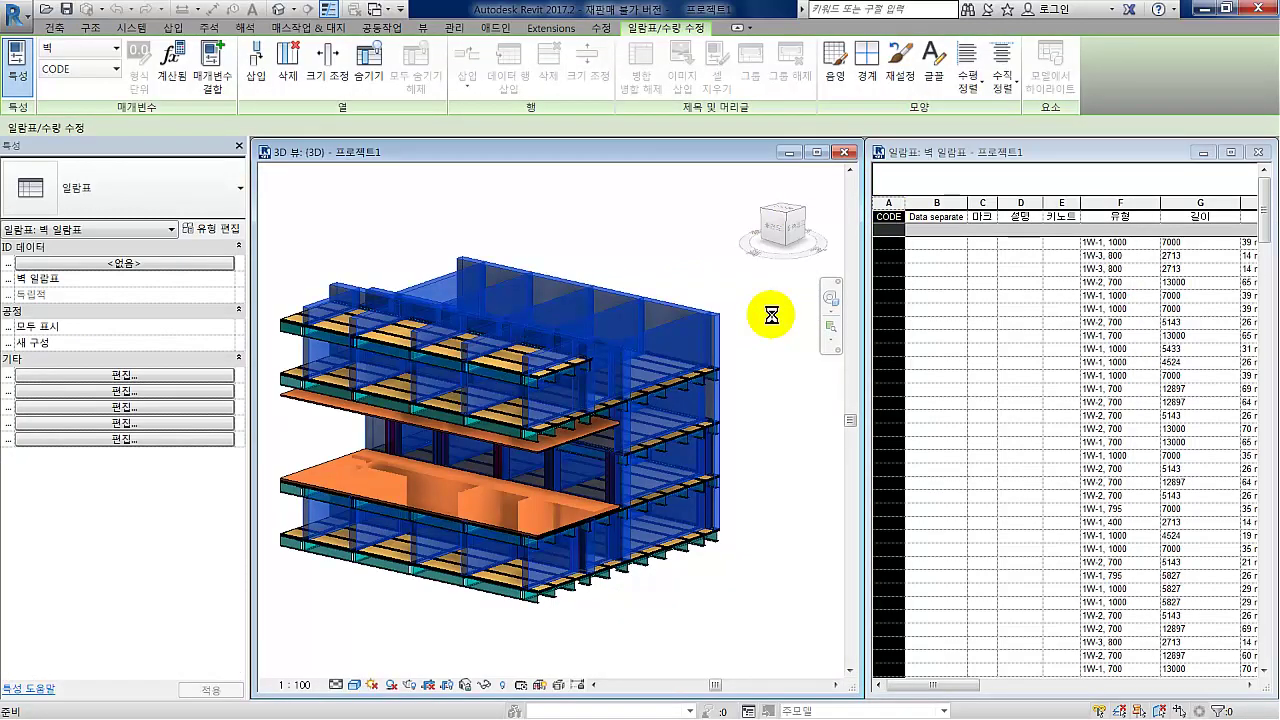
{"action": "left_click", "coordinate": [771, 316]}
{"action": "left_click", "coordinate": [890, 242]}
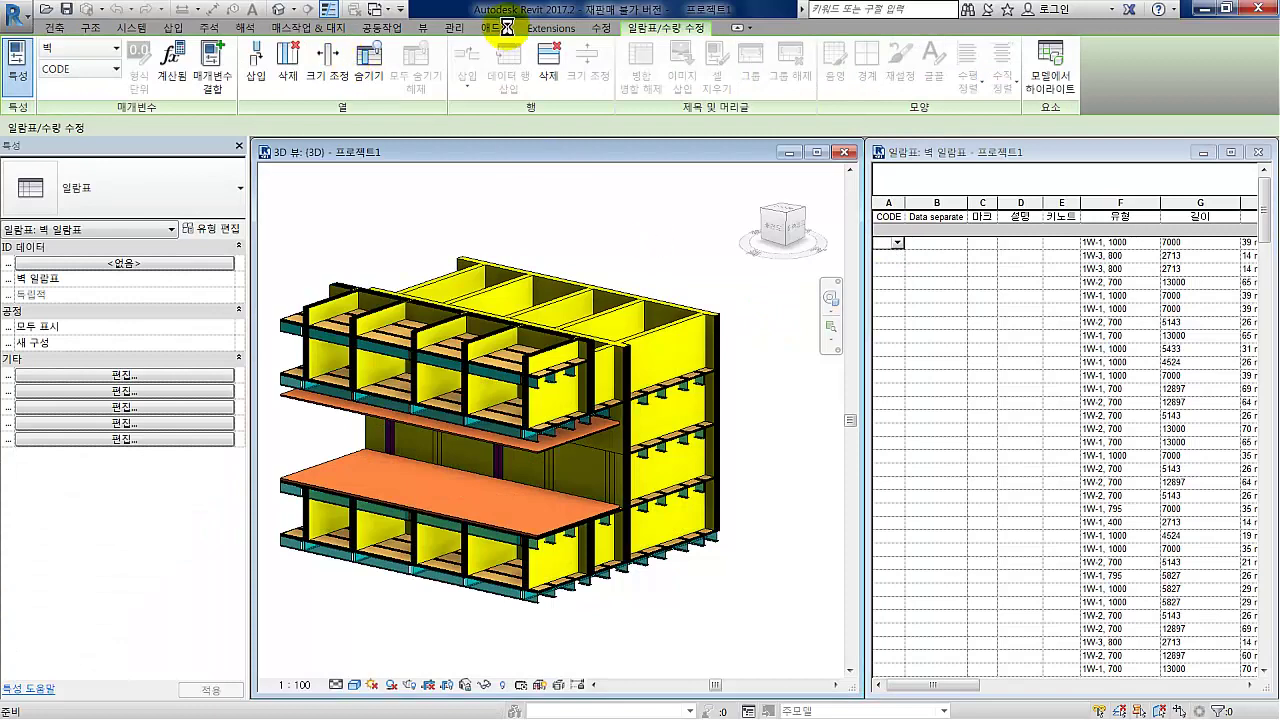
Step: Relaunch Dynamo from the Manage tab, choosing the Dynamo version
{"action": "left_click", "coordinate": [454, 27]}
{"action": "left_click", "coordinate": [1193, 62]}
{"action": "double_click", "coordinate": [583, 380]}
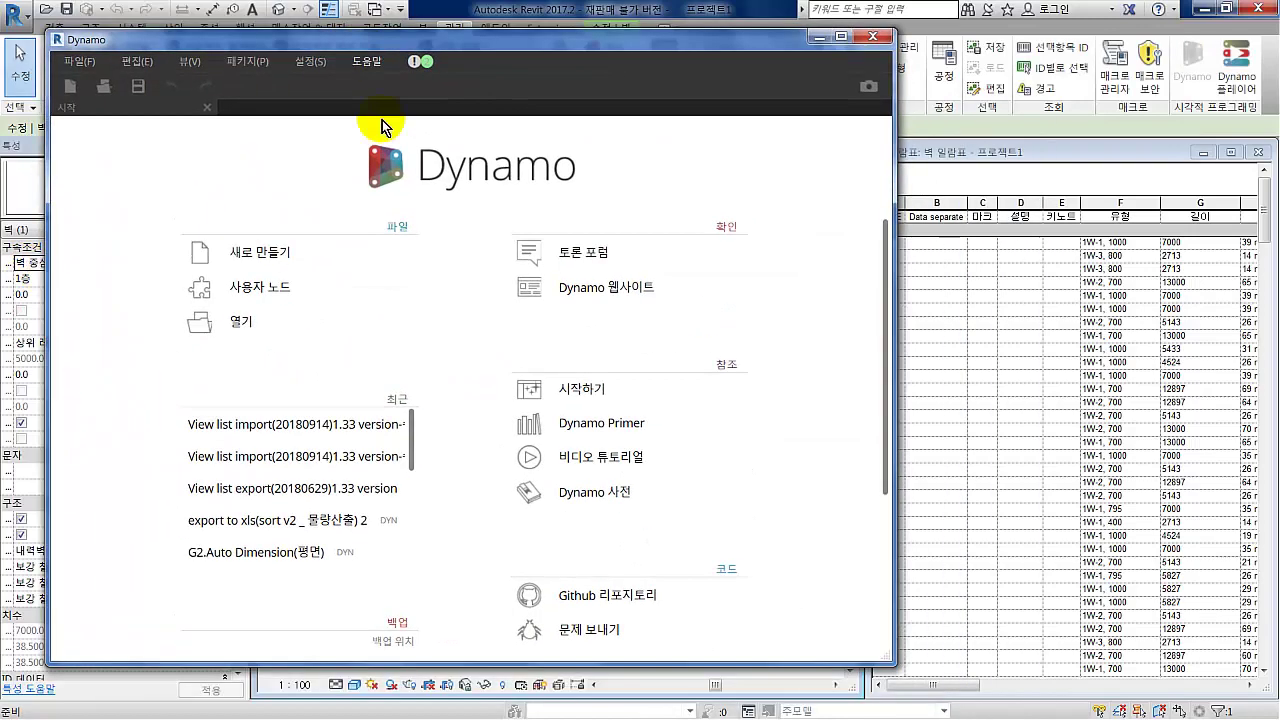
Step: Start a new graph with a Categories node and set the run mode to Manual
{"action": "left_click", "coordinate": [323, 259]}
{"action": "mouse_move", "coordinate": [497, 57]}
{"action": "left_mouse_down"}
{"action": "mouse_move", "coordinate": [622, 176]}
{"action": "mouse_move", "coordinate": [292, 2]}
{"action": "left_mouse_up"}
{"action": "left_click", "coordinate": [159, 97]}
{"action": "type", "text": "categor"}
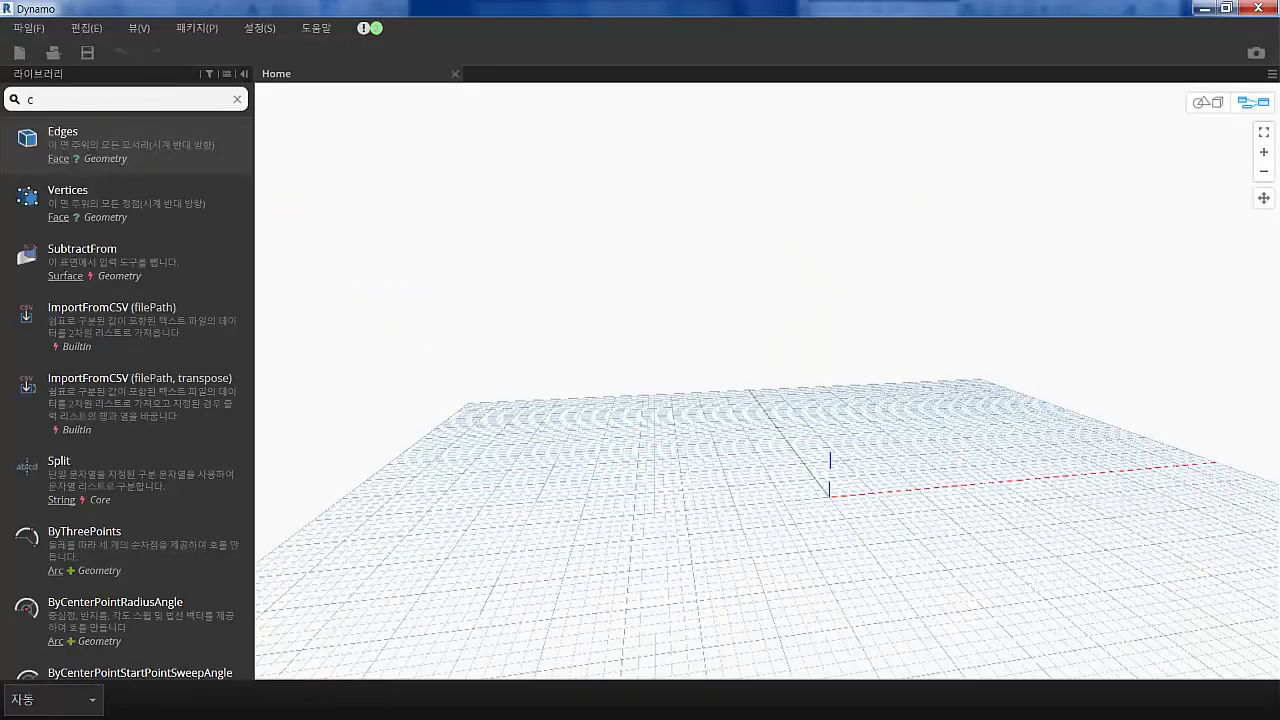
{"action": "left_click_drag", "start_coordinate": [40, 222], "coordinate": [400, 224]}
{"action": "left_click", "coordinate": [424, 238]}
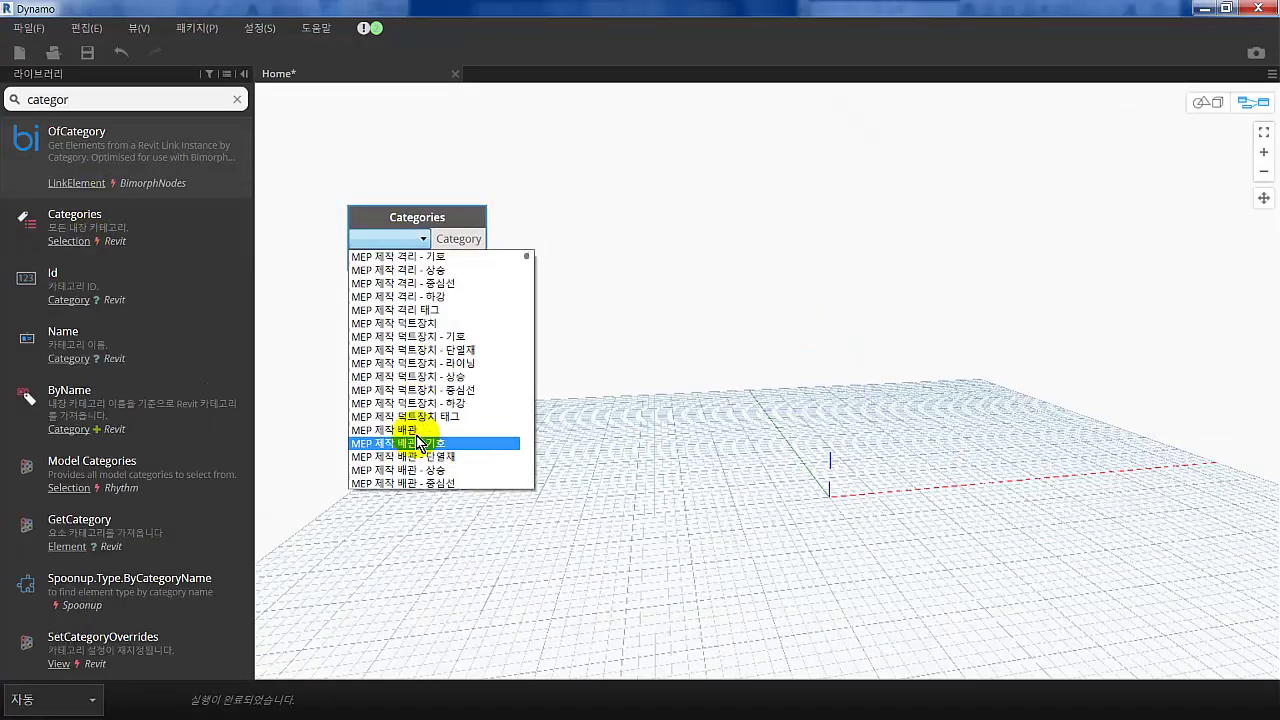
{"action": "left_click", "coordinate": [400, 443]}
{"action": "left_click", "coordinate": [92, 699]}
{"action": "left_click", "coordinate": [45, 614]}
Step: Set the Categories node to the 벽 (walls) category
{"action": "scroll", "coordinate": [401, 236], "scroll_direction": "down", "scroll_amount": 5}
{"action": "scroll", "coordinate": [401, 236], "scroll_direction": "up", "scroll_amount": 5}
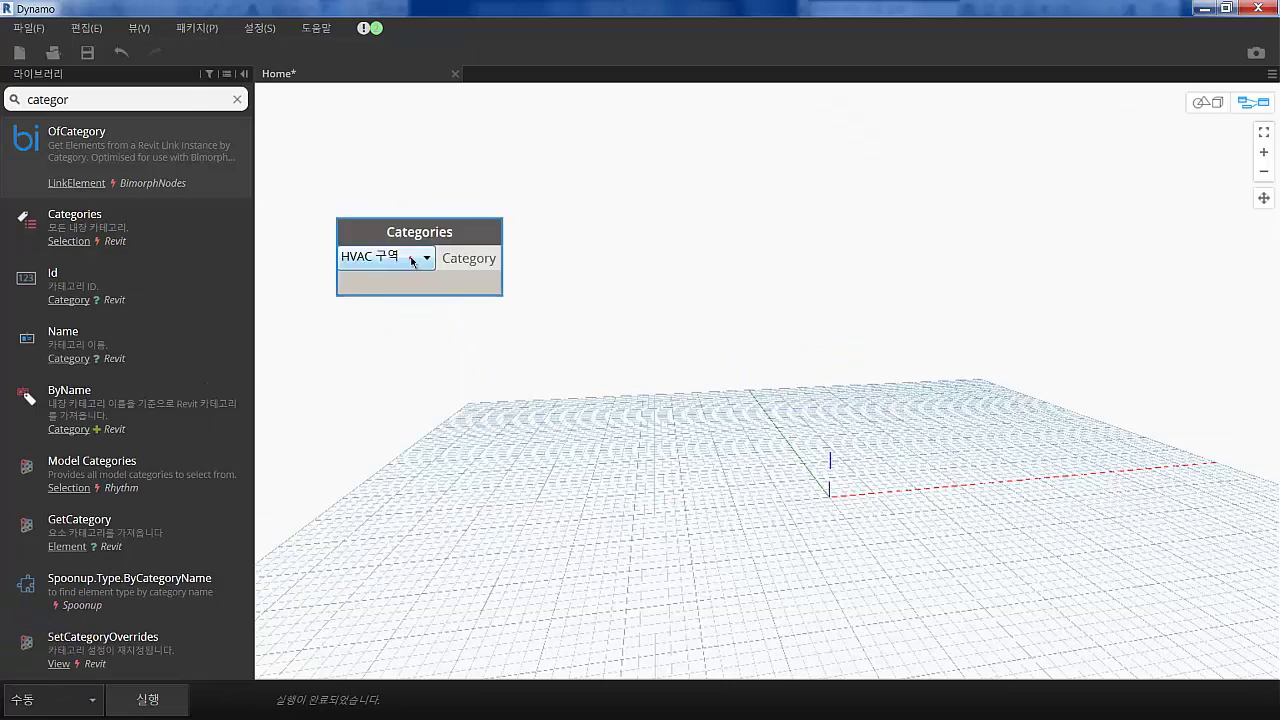
{"action": "left_click", "coordinate": [426, 257]}
{"action": "scroll", "coordinate": [418, 440], "scroll_direction": "down", "scroll_amount": 3}
{"action": "scroll", "coordinate": [418, 446], "scroll_direction": "down", "scroll_amount": 3}
{"action": "scroll", "coordinate": [418, 446], "scroll_direction": "down", "scroll_amount": 3}
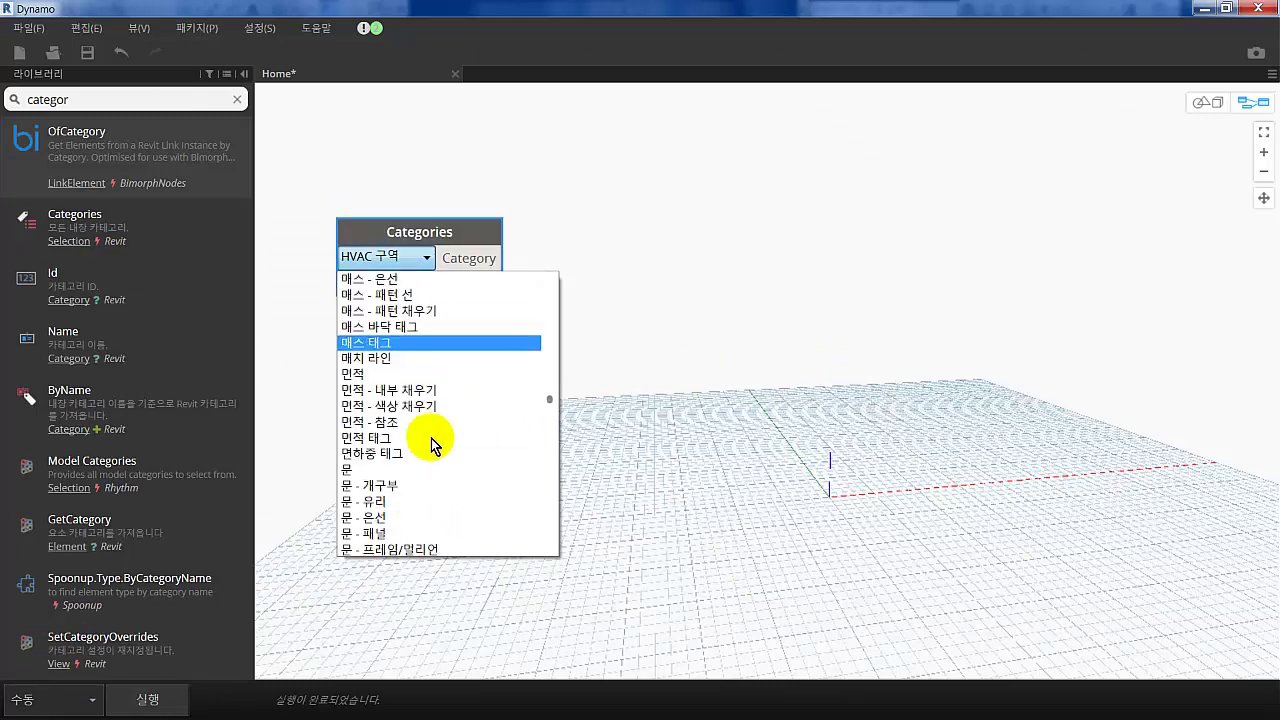
{"action": "scroll", "coordinate": [437, 434], "scroll_direction": "down", "scroll_amount": 3}
{"action": "left_click", "coordinate": [443, 343]}
Step: Wire the wall category into All Elements of Category, deleting the stray GetCategory node
{"action": "scroll", "coordinate": [190, 341], "scroll_direction": "down", "scroll_amount": 3}
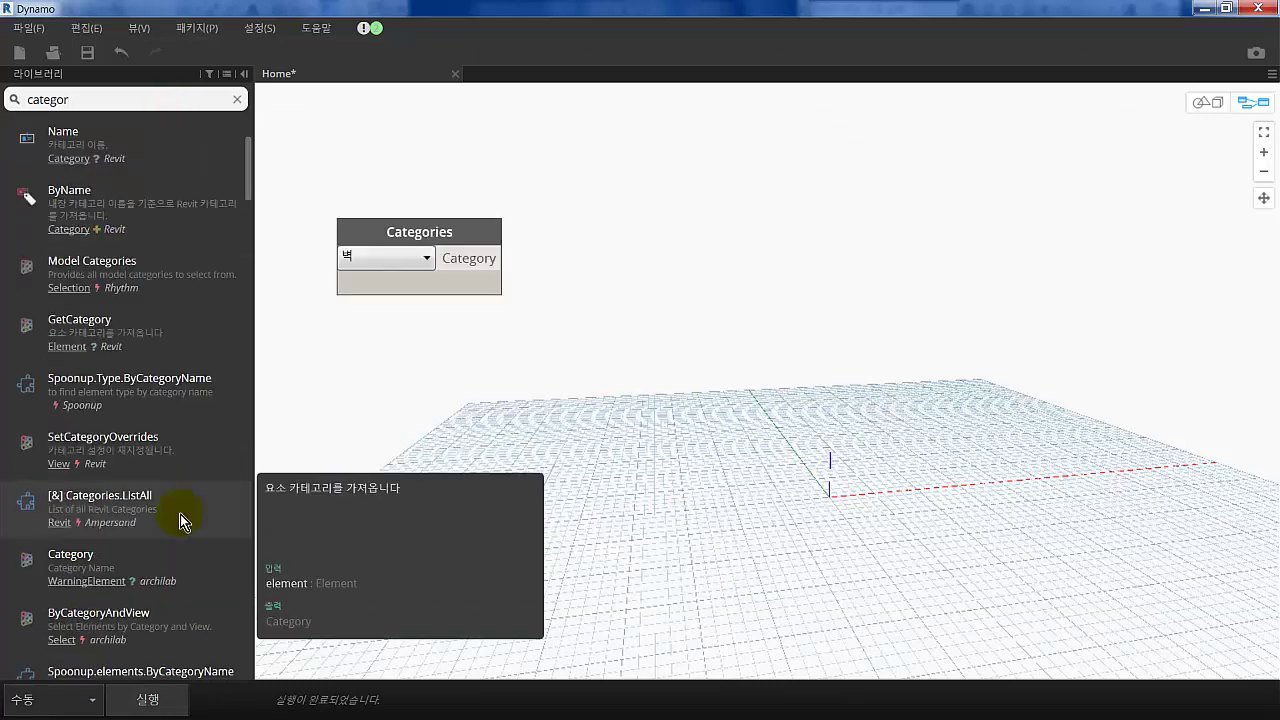
{"action": "left_click", "coordinate": [150, 335]}
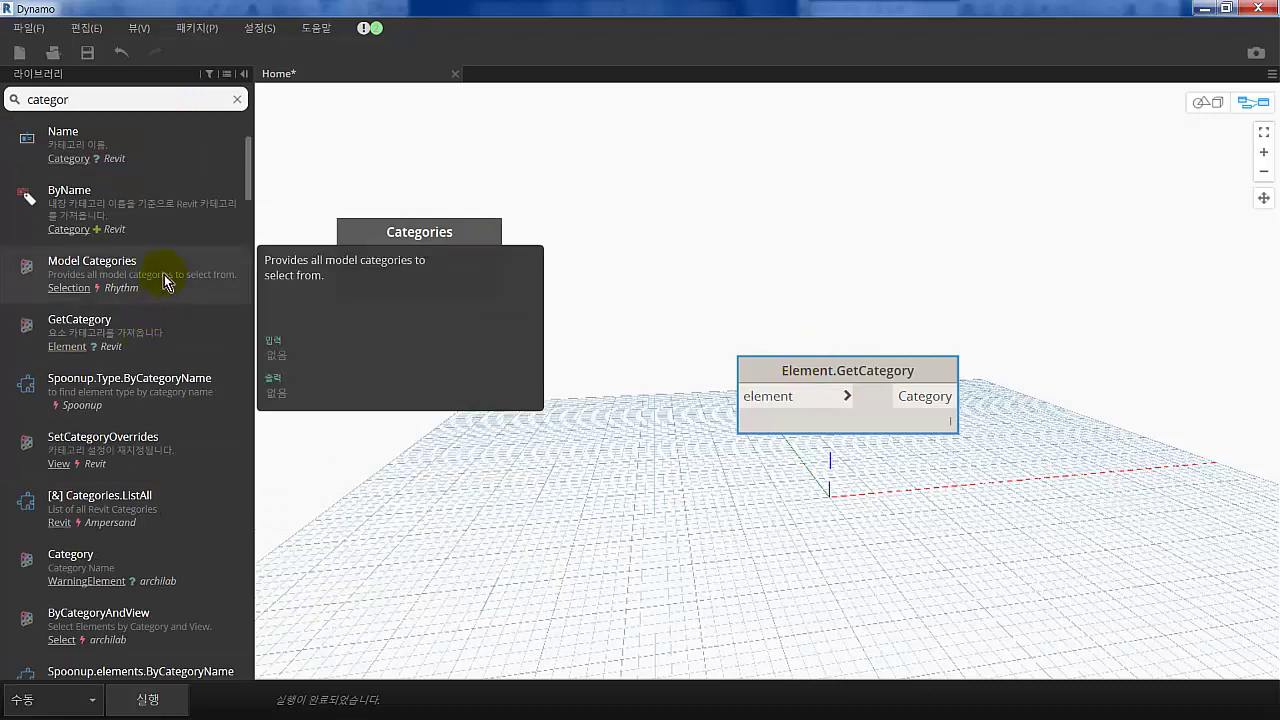
{"action": "scroll", "coordinate": [165, 210], "scroll_direction": "up", "scroll_amount": 3}
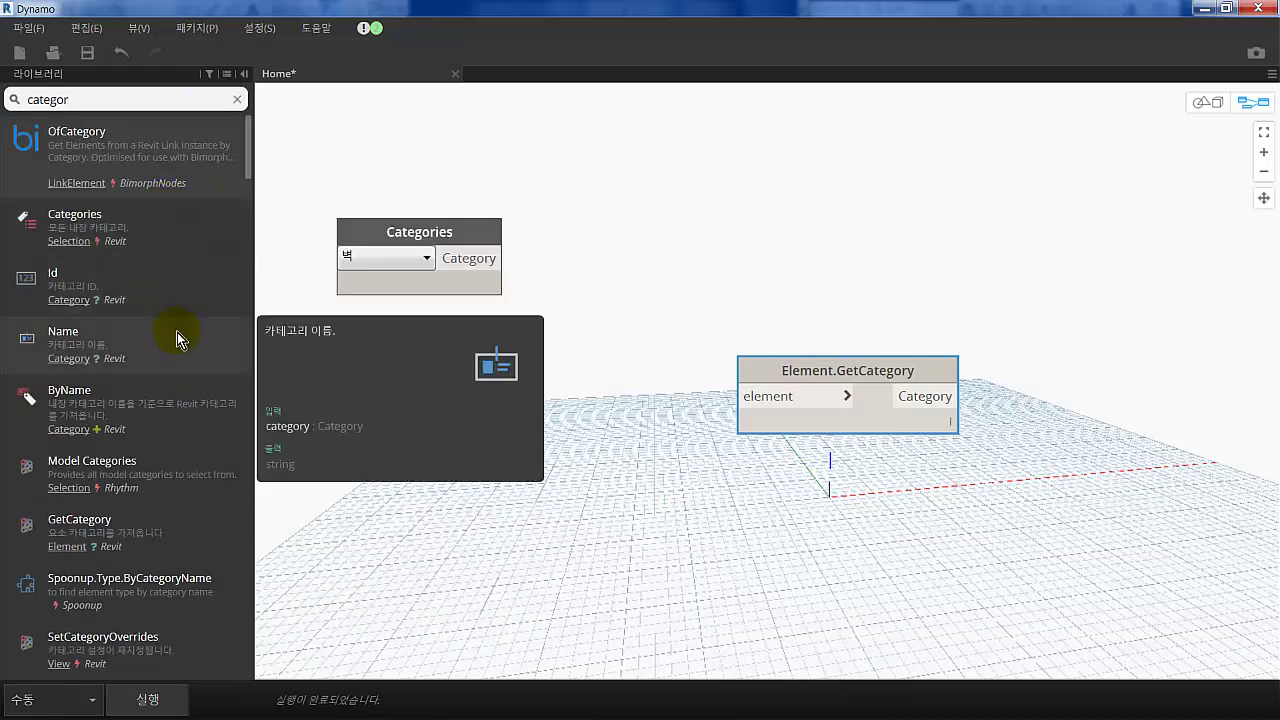
{"action": "scroll", "coordinate": [184, 440], "scroll_direction": "down", "scroll_amount": 3}
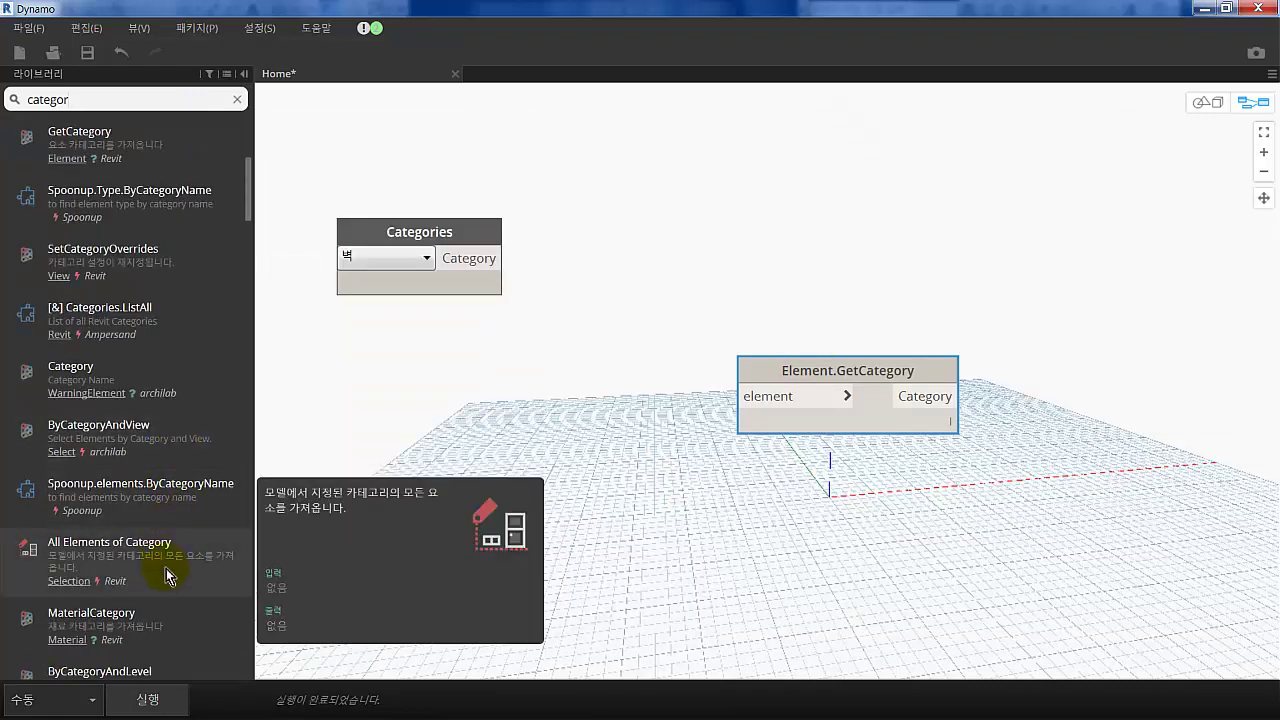
{"action": "left_click", "coordinate": [176, 562]}
{"action": "left_click_drag", "start_coordinate": [475, 259], "coordinate": [545, 260]}
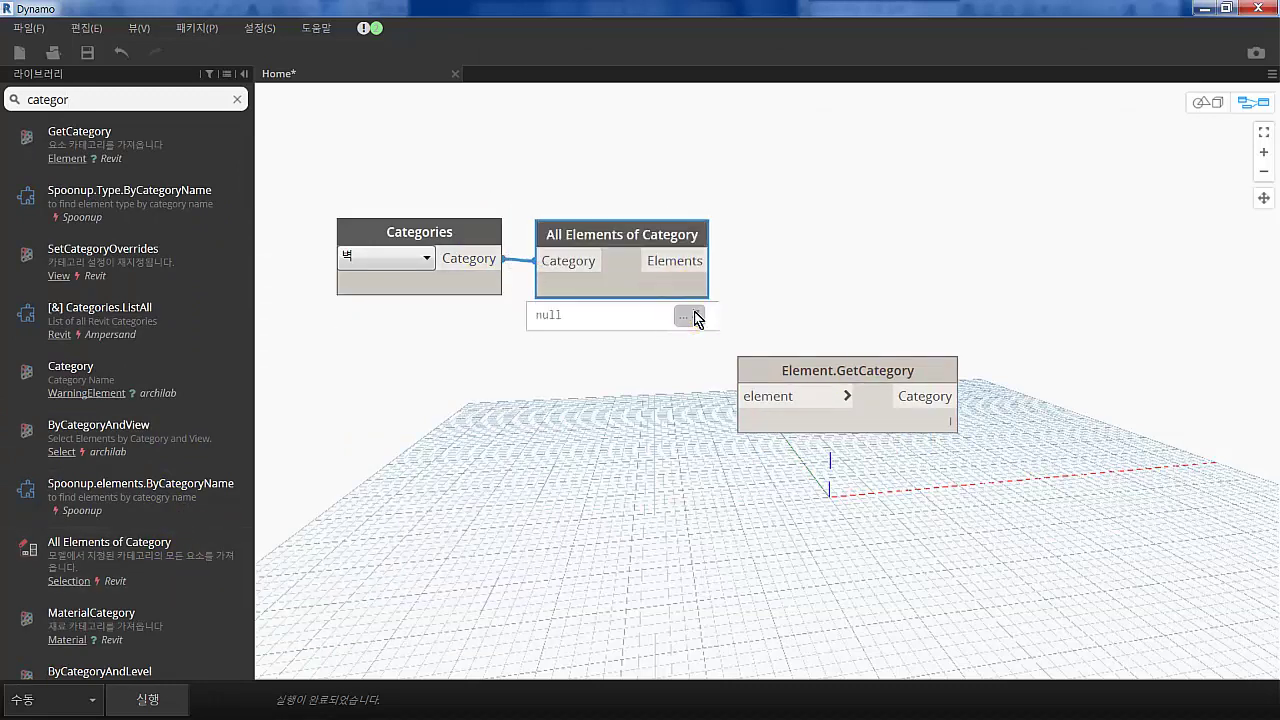
{"action": "middle_click_drag", "start_coordinate": [527, 366], "coordinate": [444, 385]}
{"action": "left_click", "coordinate": [760, 400]}
{"action": "key", "text": "Delete"}
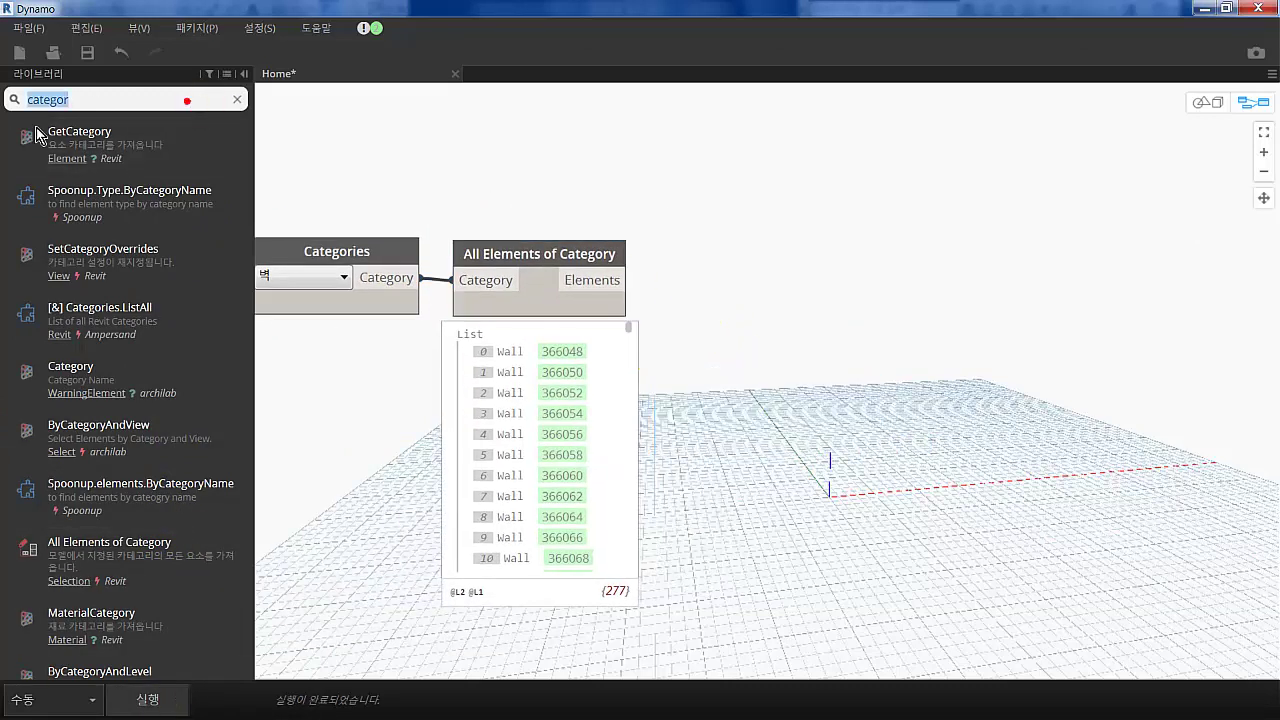
Step: Add an Element.Name node beside the wall collector to list wall names
{"action": "type", "text": "name"}
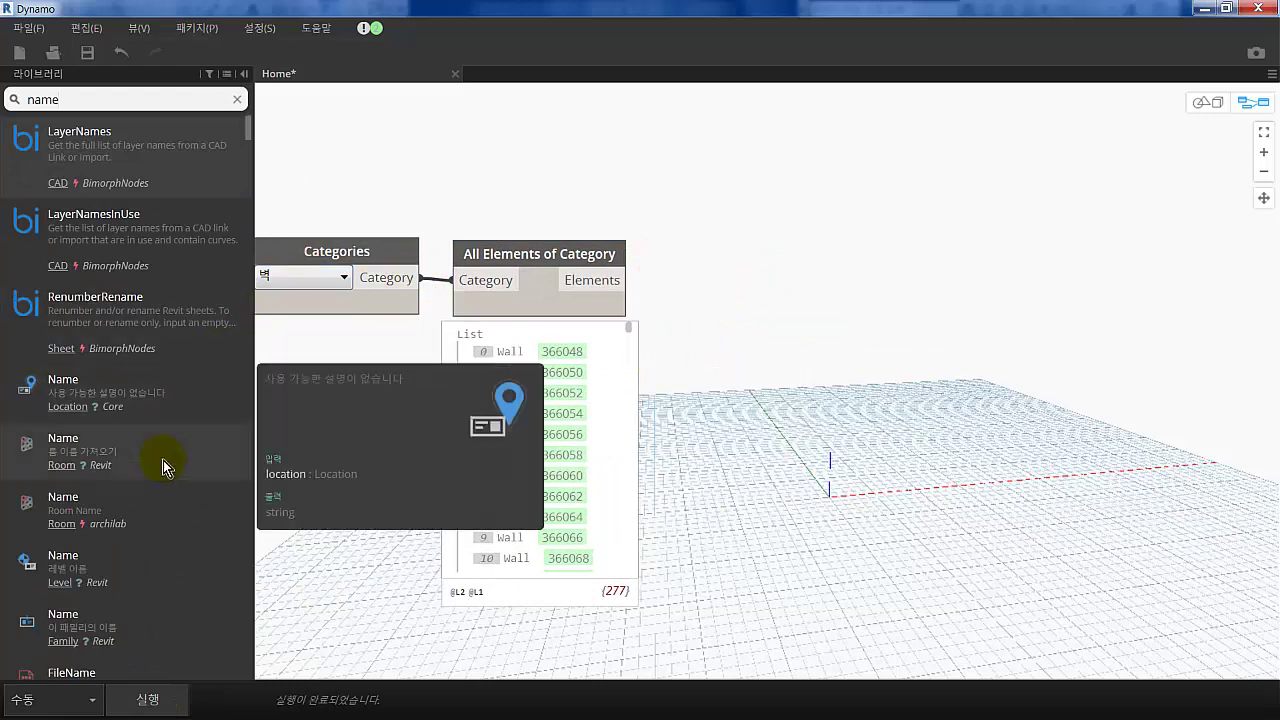
{"action": "scroll", "coordinate": [174, 568], "scroll_direction": "down", "scroll_amount": 3}
{"action": "left_click", "coordinate": [178, 496]}
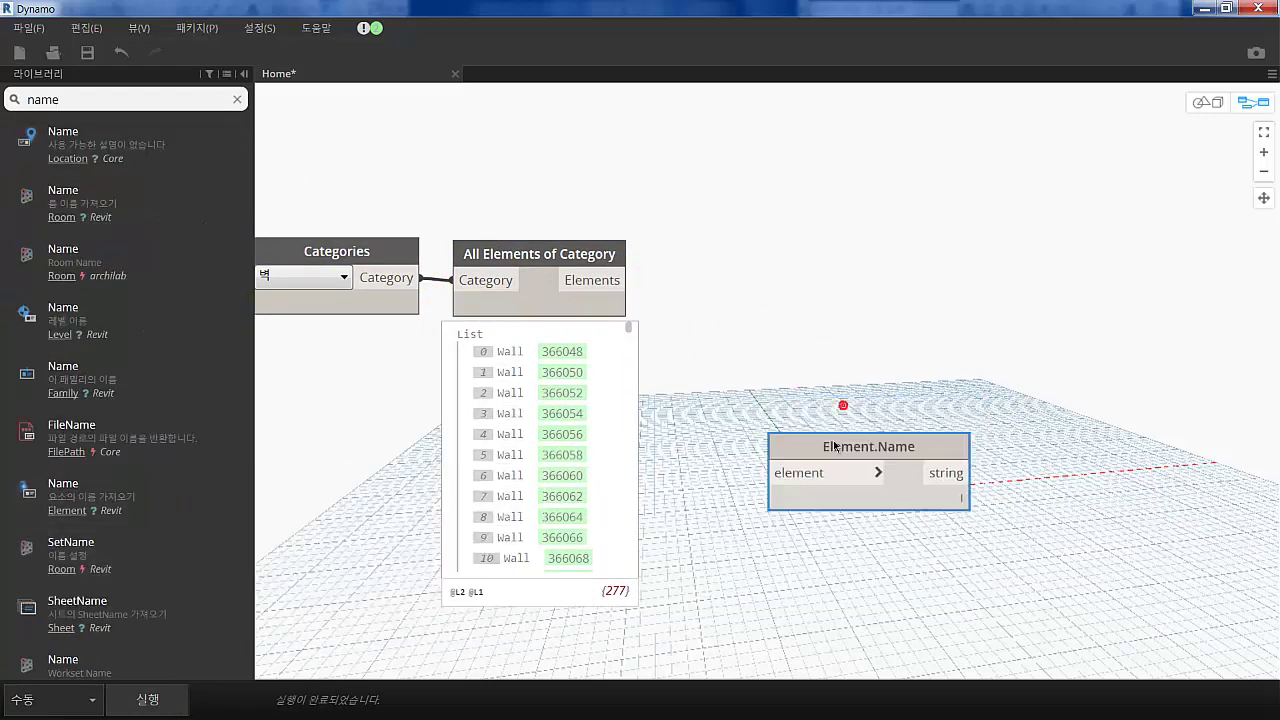
{"action": "left_click_drag", "start_coordinate": [626, 280], "coordinate": [772, 456]}
{"action": "mouse_move", "coordinate": [868, 445]}
{"action": "left_mouse_down"}
{"action": "mouse_move", "coordinate": [868, 206]}
{"action": "mouse_move", "coordinate": [774, 219]}
{"action": "left_mouse_up"}
{"action": "left_click_drag", "start_coordinate": [586, 251], "coordinate": [586, 242]}
Step: Search the library for a string-splitting node and add String.Split
{"action": "double_click", "coordinate": [182, 103]}
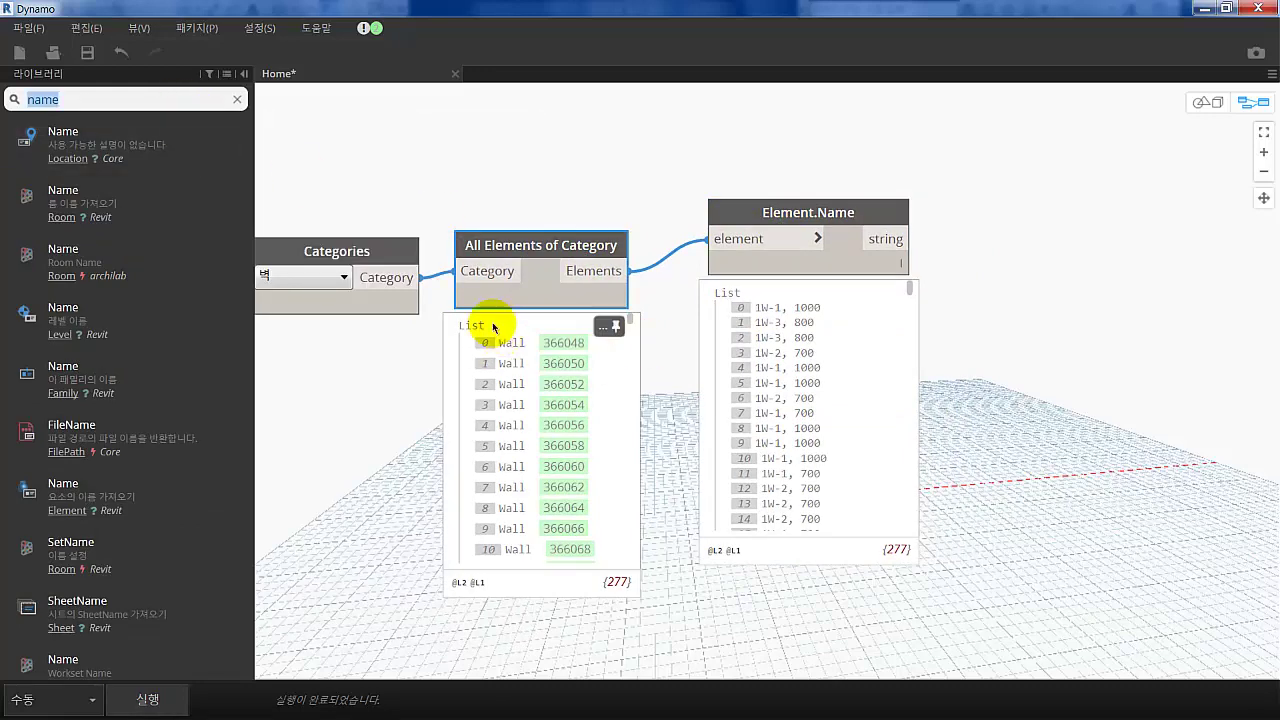
{"action": "type", "text": "list"}
{"action": "scroll", "coordinate": [166, 311], "scroll_direction": "down", "scroll_amount": 3}
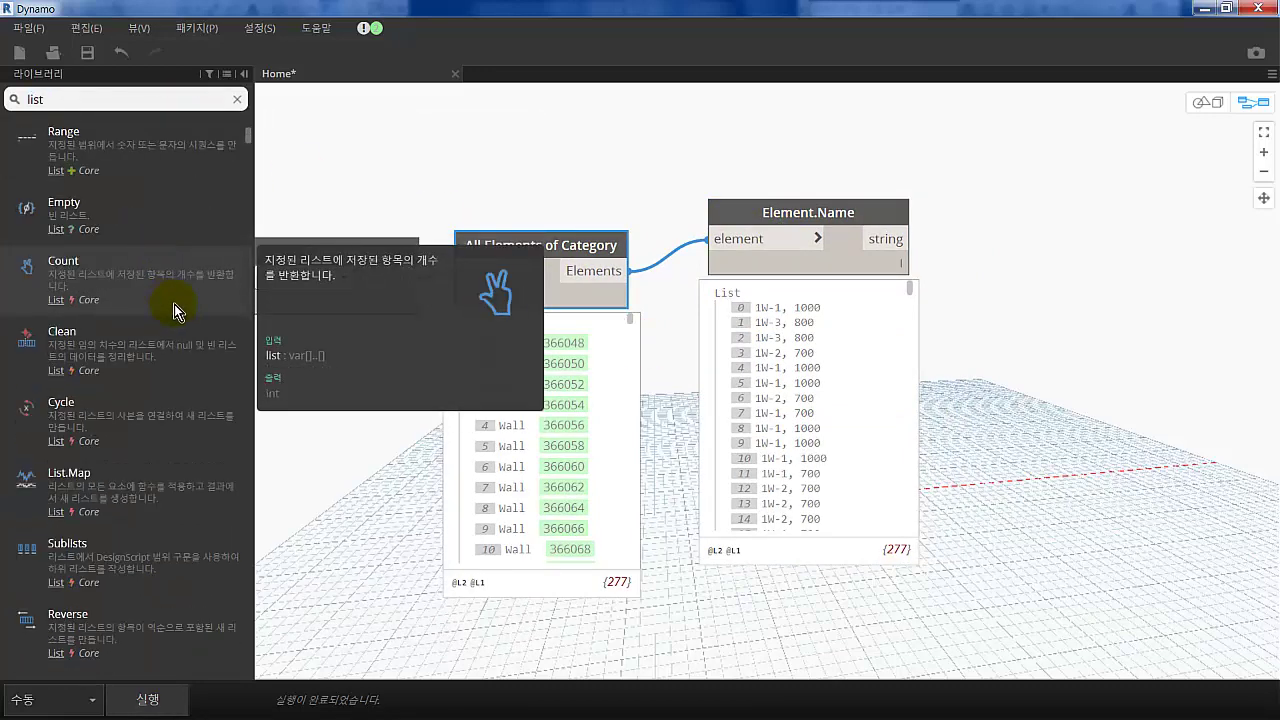
{"action": "scroll", "coordinate": [173, 311], "scroll_direction": "down", "scroll_amount": 2}
{"action": "scroll", "coordinate": [171, 286], "scroll_direction": "down", "scroll_amount": 2}
{"action": "scroll", "coordinate": [166, 408], "scroll_direction": "down", "scroll_amount": 2}
{"action": "scroll", "coordinate": [177, 443], "scroll_direction": "down", "scroll_amount": 2}
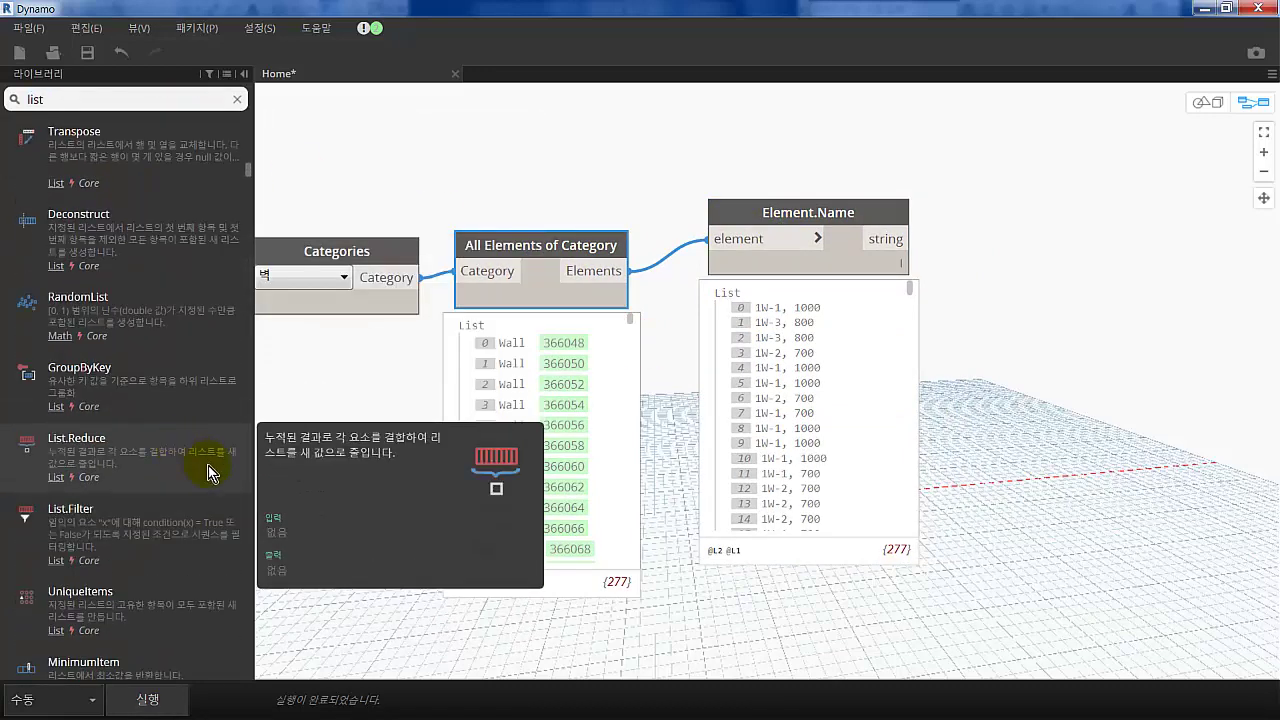
{"action": "scroll", "coordinate": [210, 472], "scroll_direction": "down", "scroll_amount": 2}
{"action": "scroll", "coordinate": [200, 409], "scroll_direction": "up", "scroll_amount": 3}
{"action": "type", "text": "text"}
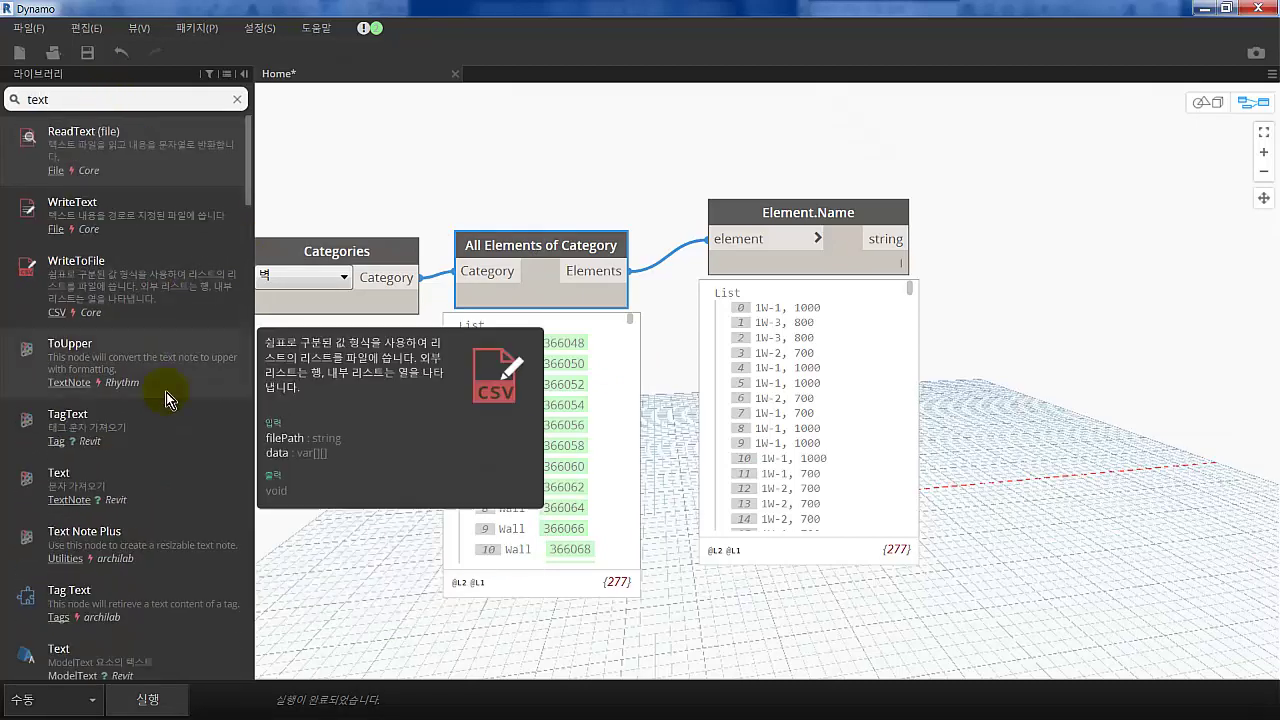
{"action": "scroll", "coordinate": [168, 399], "scroll_direction": "down", "scroll_amount": 3}
{"action": "scroll", "coordinate": [168, 399], "scroll_direction": "up", "scroll_amount": 3}
{"action": "type", "text": "divid"}
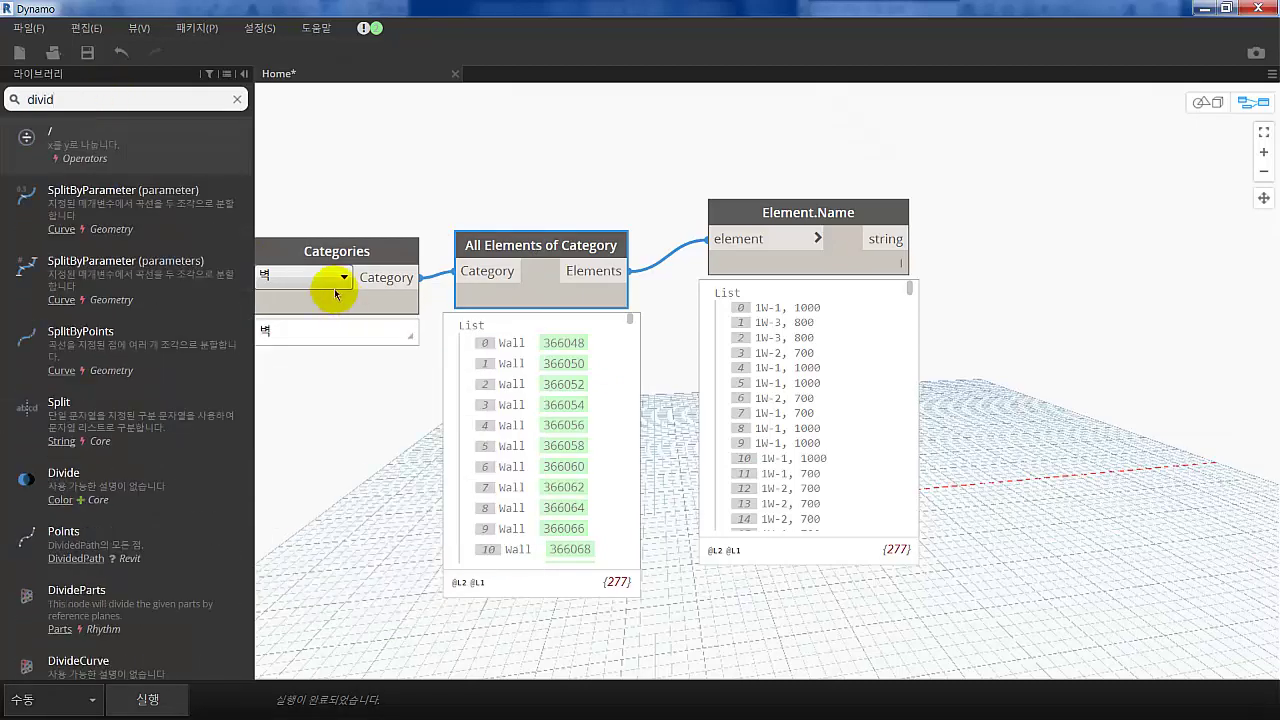
{"action": "type", "text": "e"}
{"action": "scroll", "coordinate": [155, 440], "scroll_direction": "down", "scroll_amount": 5}
{"action": "scroll", "coordinate": [171, 466], "scroll_direction": "up", "scroll_amount": 5}
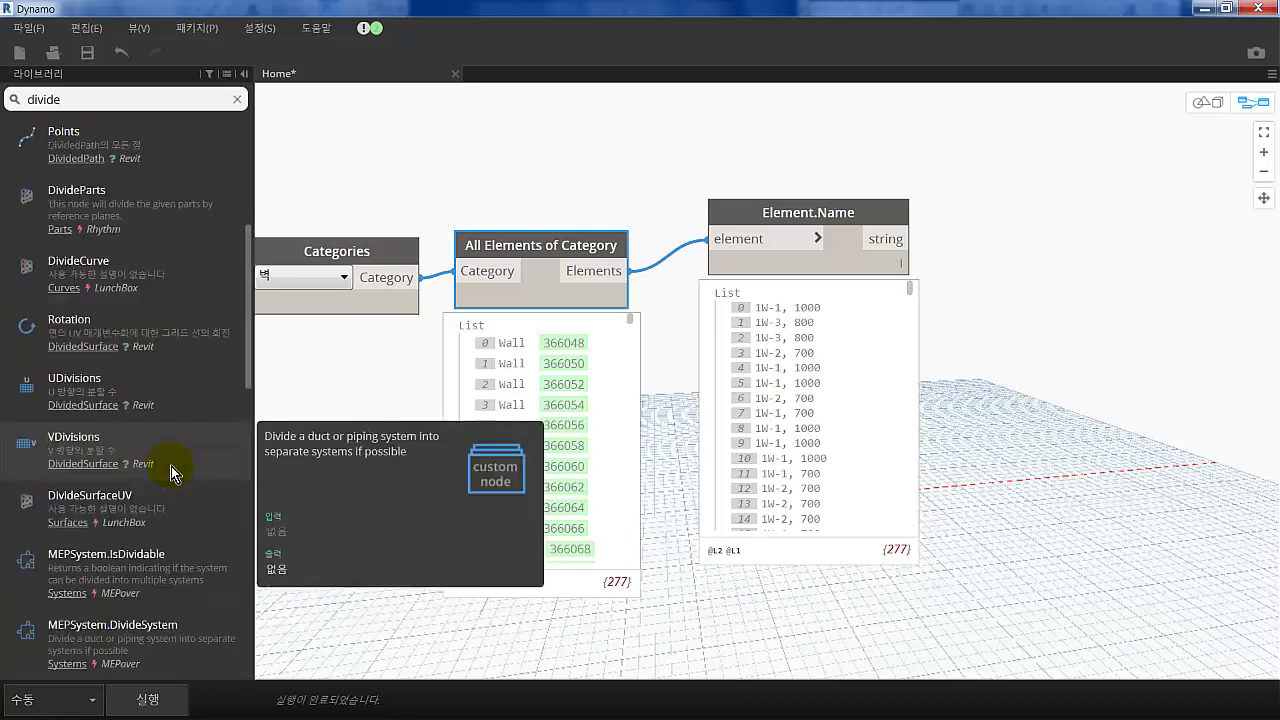
{"action": "scroll", "coordinate": [170, 450], "scroll_direction": "up", "scroll_amount": 3}
{"action": "left_click", "coordinate": [145, 433]}
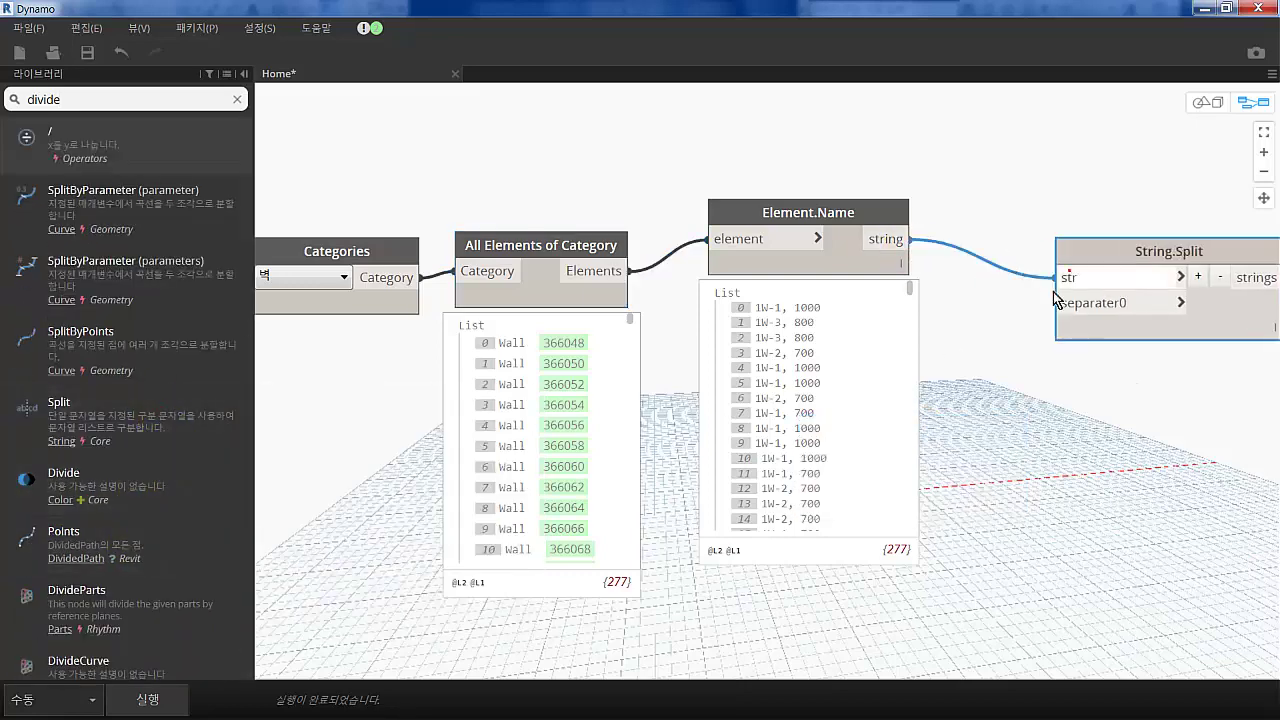
Step: Create a "," separator code block and connect it to the String.Split node
{"action": "double_click", "coordinate": [890, 330]}
{"action": "type", "text": "\",\";"}
{"action": "left_click_drag", "start_coordinate": [960, 365], "coordinate": [1062, 302]}
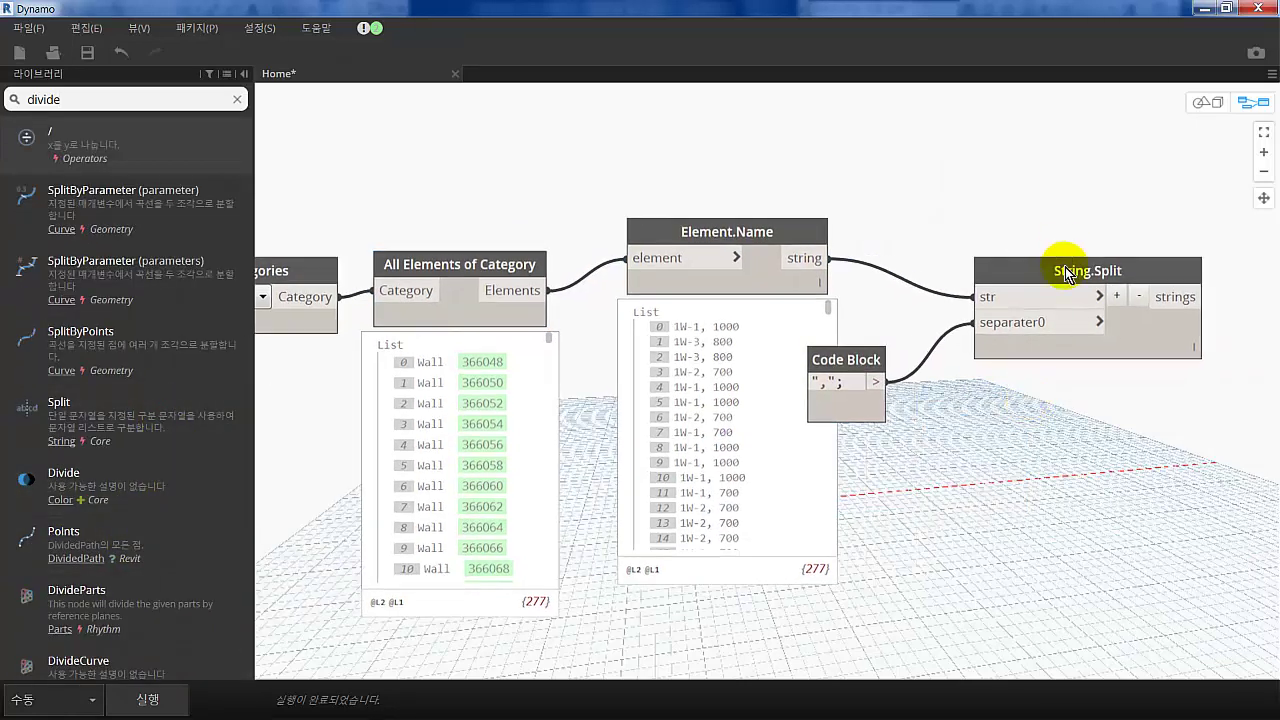
{"action": "middle_click_drag", "start_coordinate": [993, 330], "coordinate": [700, 314]}
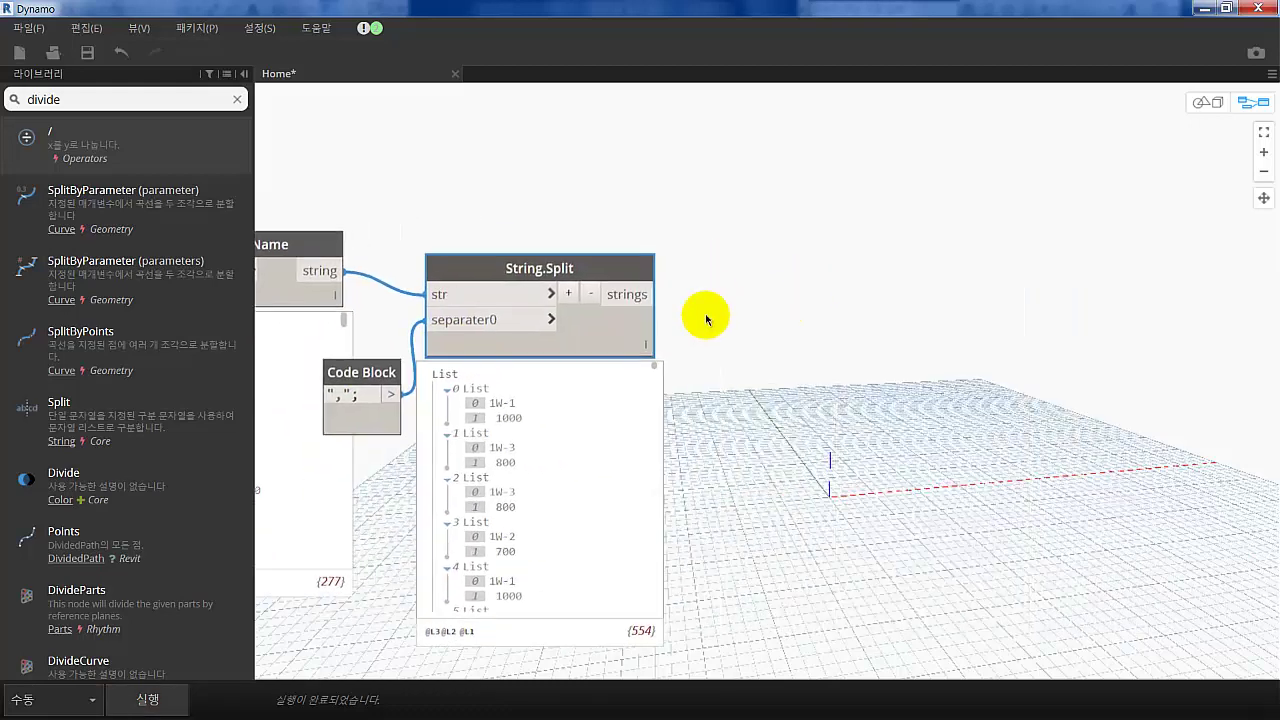
Step: Add List.FirstItem and List.LastItem nodes, both fed by String.Split's strings output
{"action": "type", "text": "list."}
{"action": "scroll", "coordinate": [134, 486], "scroll_direction": "down", "scroll_amount": 2}
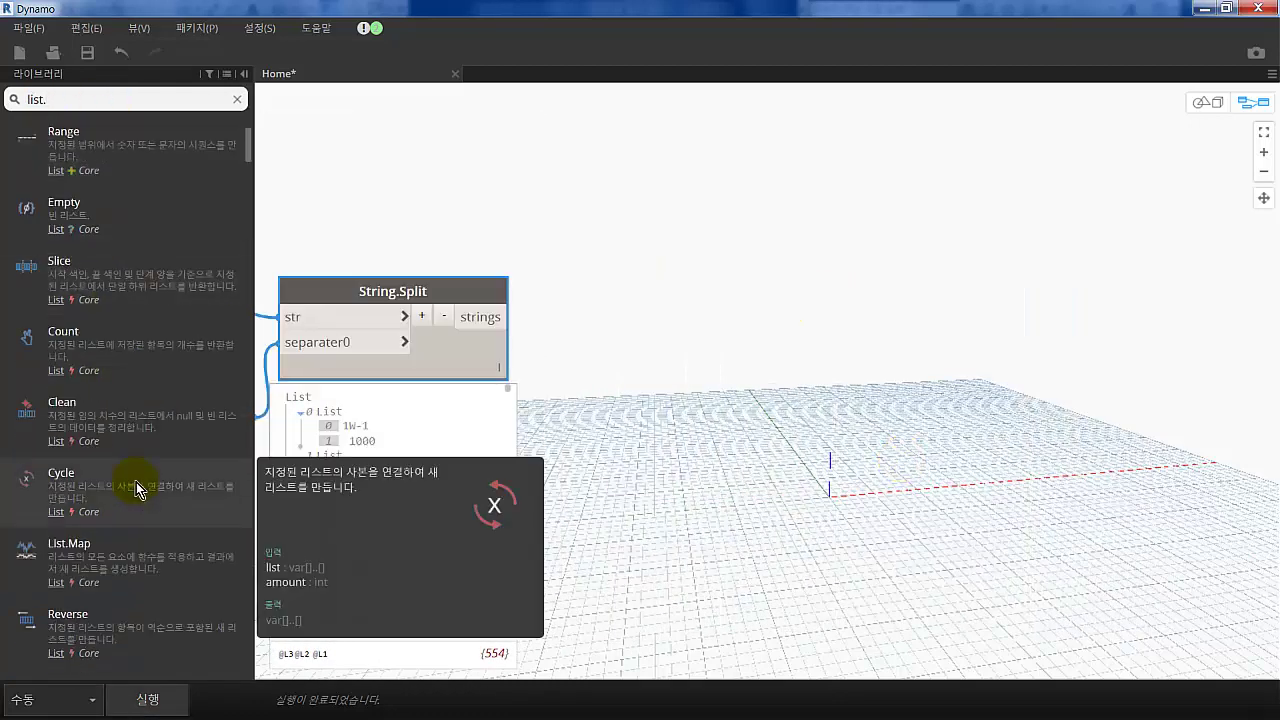
{"action": "scroll", "coordinate": [171, 457], "scroll_direction": "down", "scroll_amount": 3}
{"action": "scroll", "coordinate": [171, 457], "scroll_direction": "down", "scroll_amount": 3}
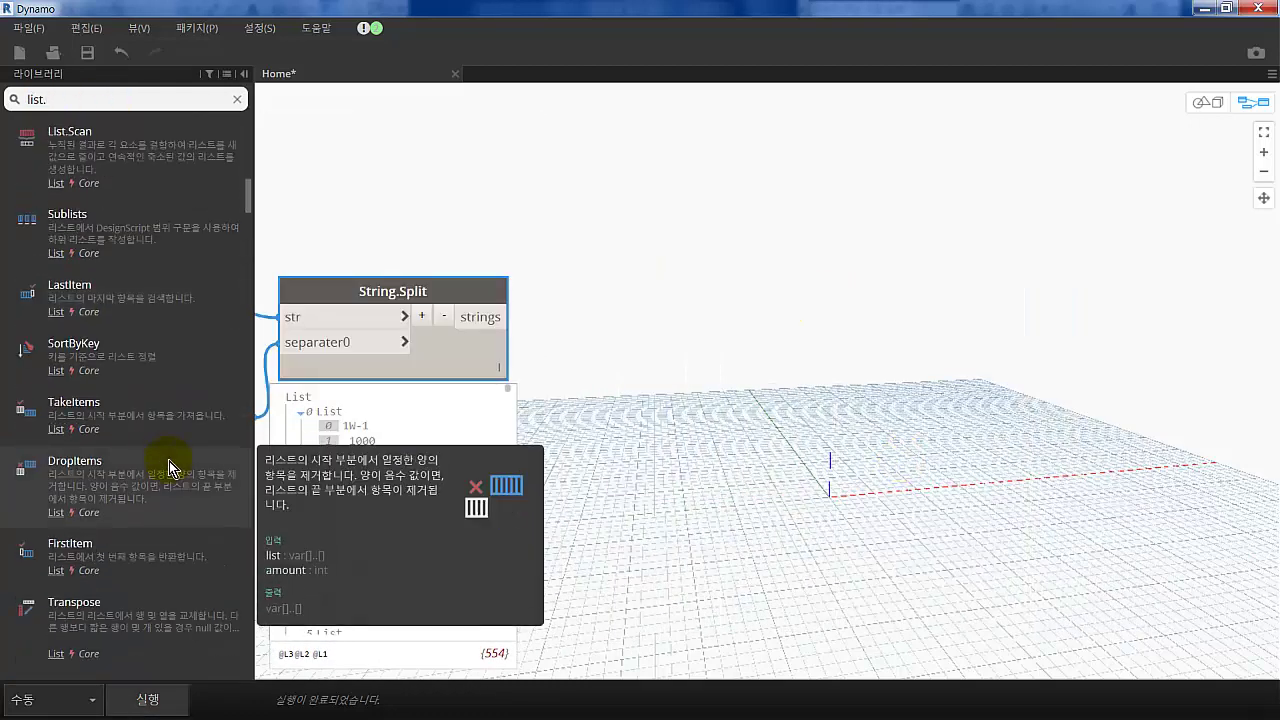
{"action": "left_click", "coordinate": [143, 560]}
{"action": "scroll", "coordinate": [154, 538], "scroll_direction": "down", "scroll_amount": 3}
{"action": "scroll", "coordinate": [158, 520], "scroll_direction": "down", "scroll_amount": 3}
{"action": "scroll", "coordinate": [163, 503], "scroll_direction": "down", "scroll_amount": 3}
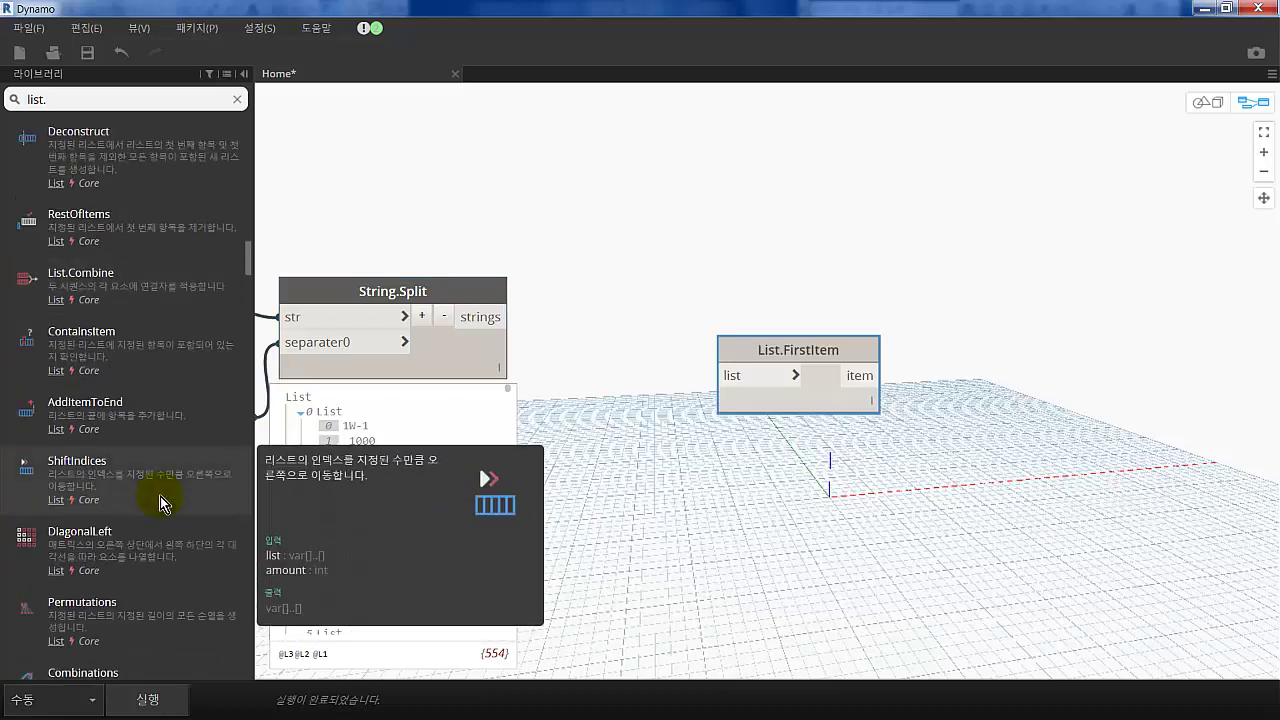
{"action": "left_click", "coordinate": [84, 99]}
{"action": "type", "text": "last"}
{"action": "key", "text": "Return"}
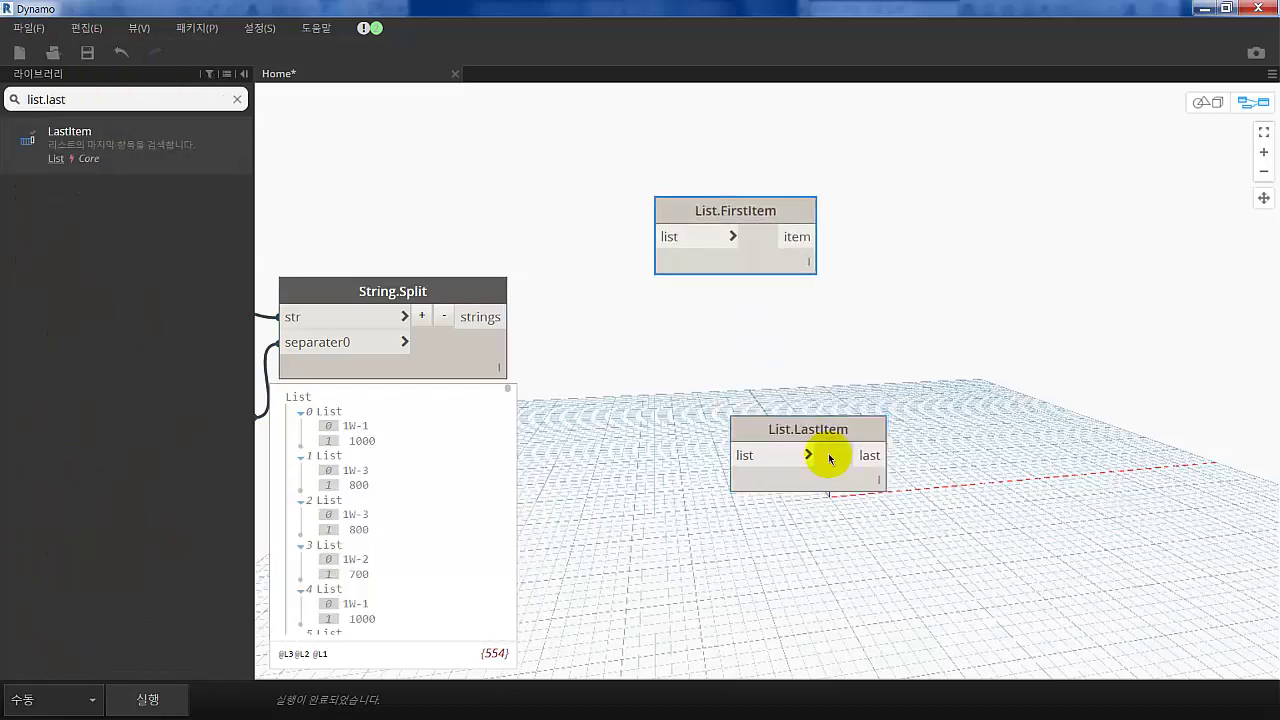
{"action": "left_click_drag", "start_coordinate": [829, 458], "coordinate": [745, 486]}
{"action": "mouse_move", "coordinate": [507, 317]}
{"action": "left_mouse_down"}
{"action": "mouse_move", "coordinate": [658, 237]}
{"action": "mouse_move", "coordinate": [648, 482]}
{"action": "left_mouse_up"}
Step: Set cross-product lacing on both FirstItem and LastItem nodes, then zoom out to view the whole graph
{"action": "left_click", "coordinate": [805, 292]}
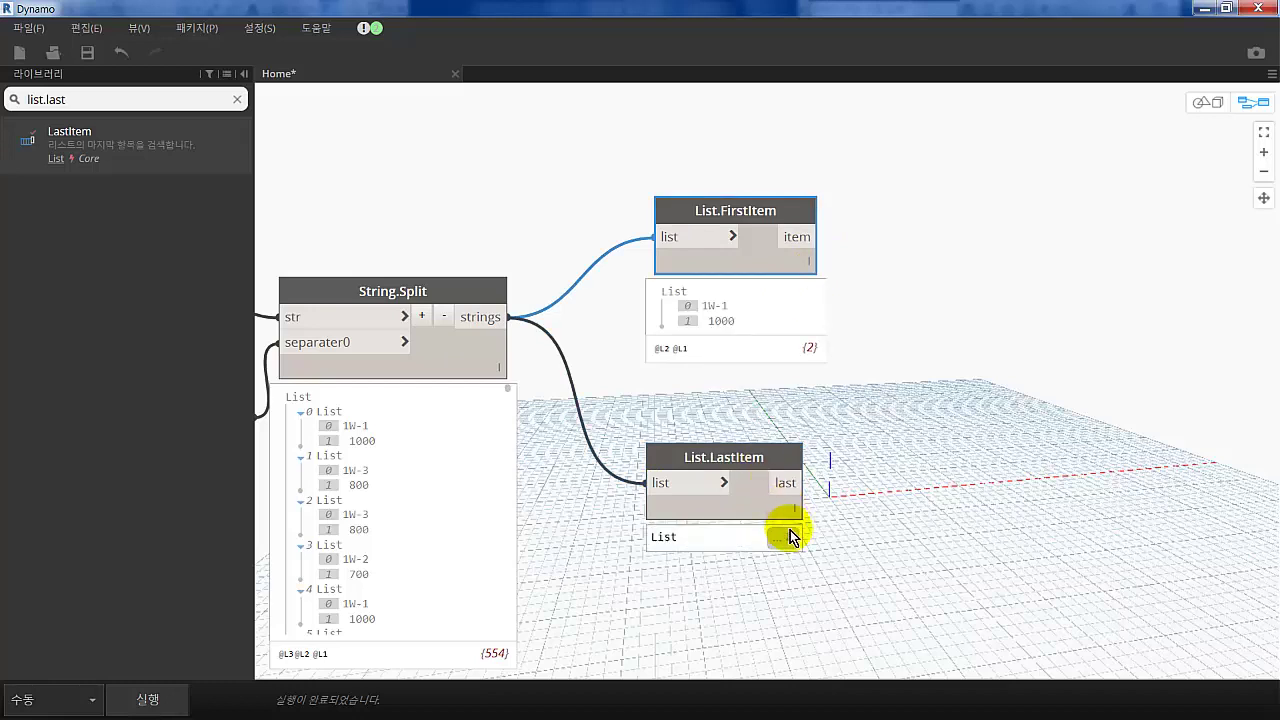
{"action": "left_click", "coordinate": [790, 532]}
{"action": "right_click", "coordinate": [812, 245]}
{"action": "left_click", "coordinate": [975, 395]}
{"action": "left_click", "coordinate": [148, 699]}
{"action": "left_click_drag", "start_coordinate": [737, 457], "coordinate": [957, 334]}
{"action": "right_click", "coordinate": [975, 390]}
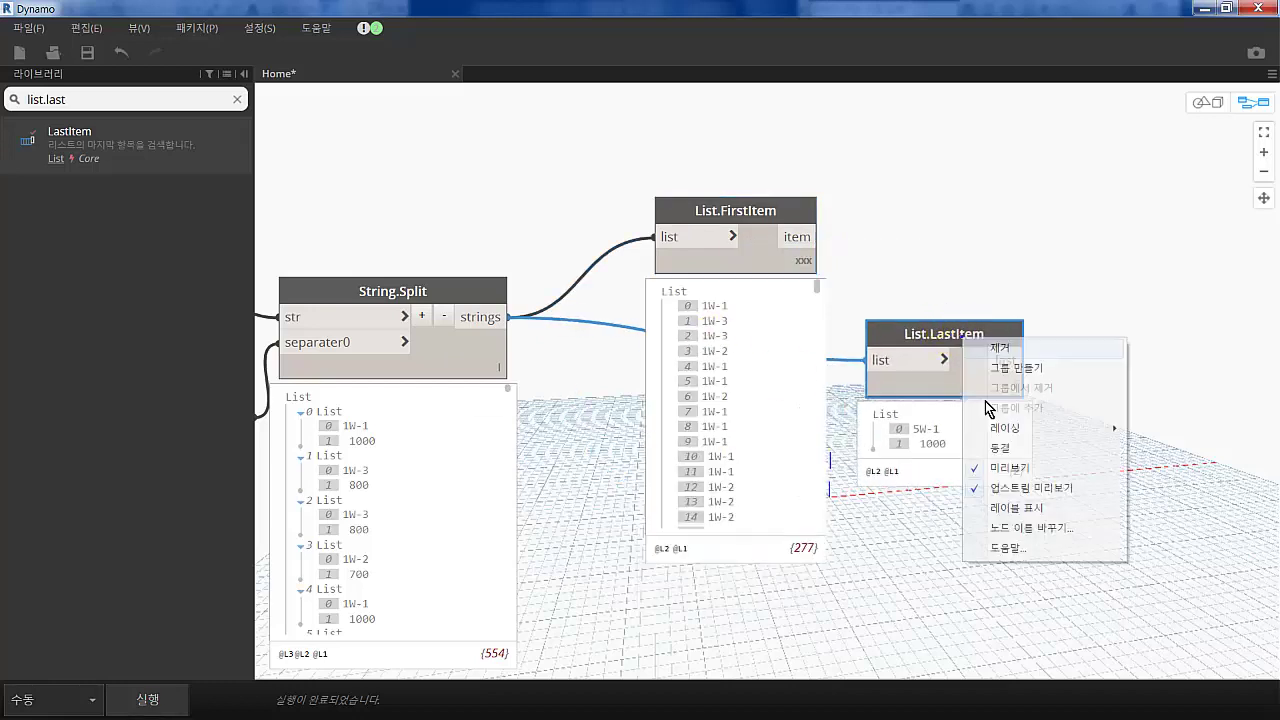
{"action": "left_click", "coordinate": [1150, 563]}
{"action": "left_click", "coordinate": [148, 699]}
{"action": "scroll", "coordinate": [758, 368], "scroll_direction": "down", "scroll_amount": 1}
{"action": "scroll", "coordinate": [758, 368], "scroll_direction": "up", "scroll_amount": 1}
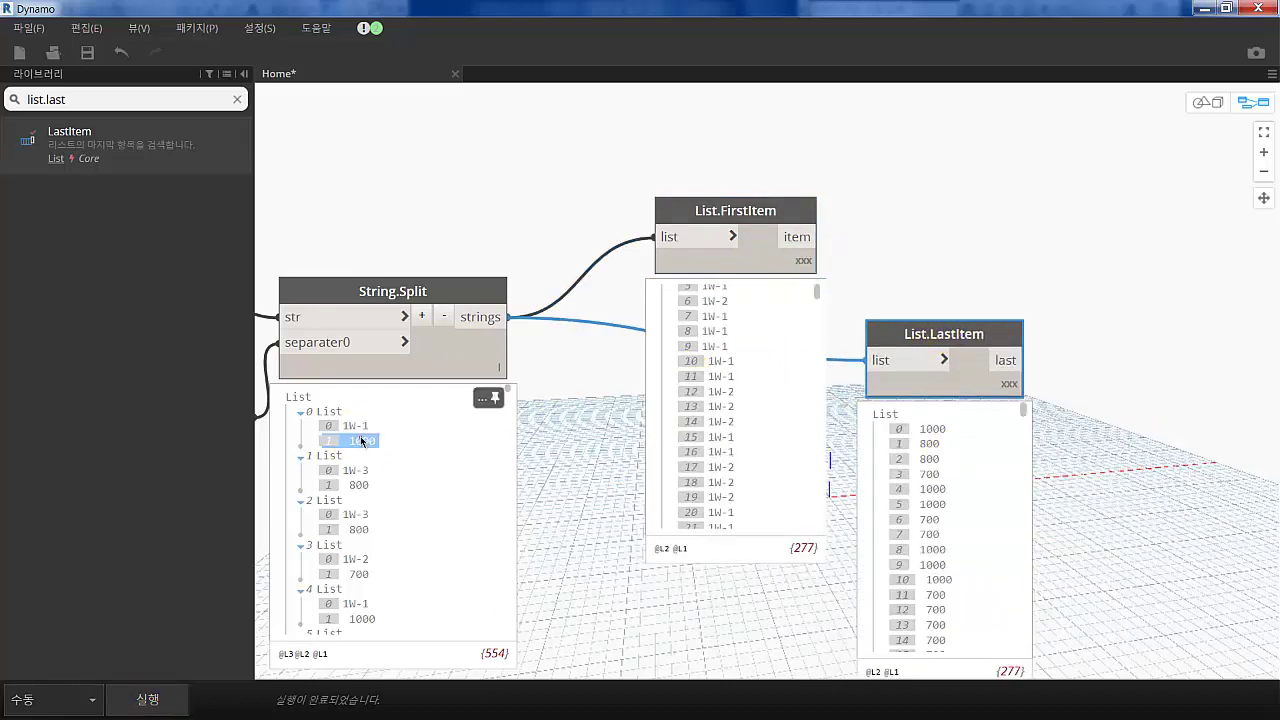
{"action": "scroll", "coordinate": [715, 316], "scroll_direction": "up", "scroll_amount": 1}
{"action": "scroll", "coordinate": [360, 438], "scroll_direction": "down", "scroll_amount": 5}
{"action": "scroll", "coordinate": [480, 314], "scroll_direction": "up", "scroll_amount": 3}
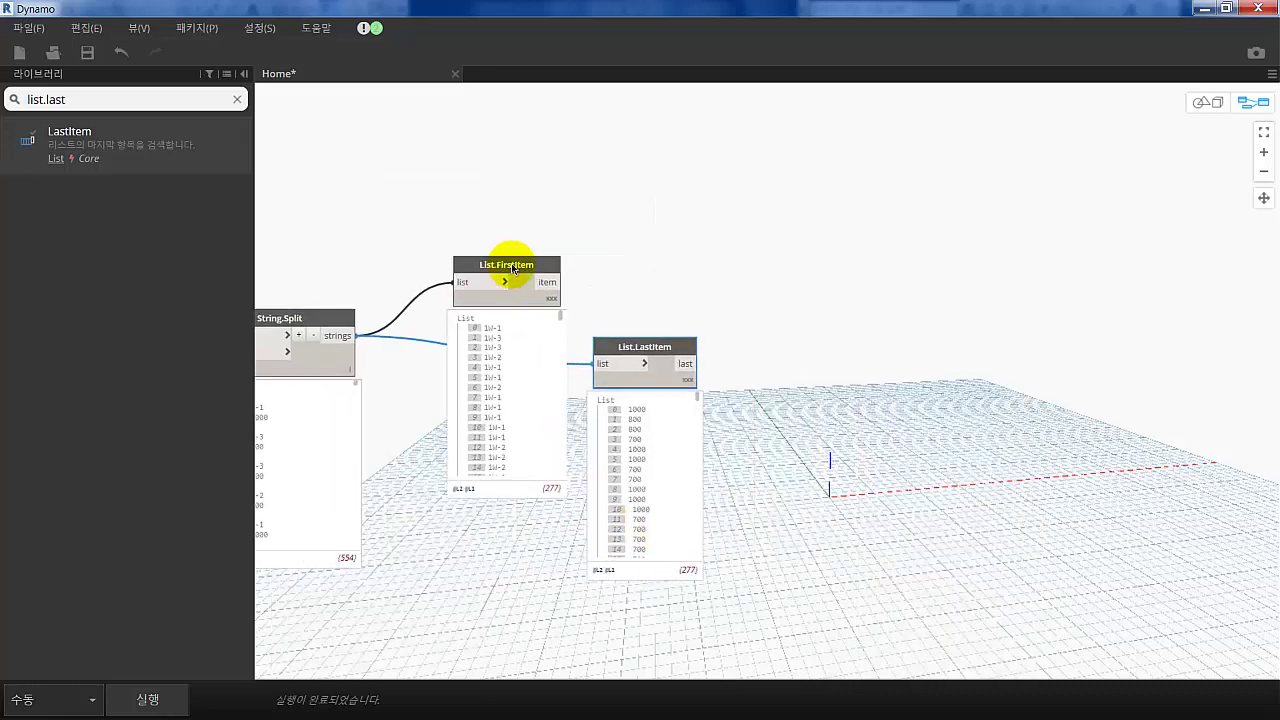
{"action": "left_click_drag", "start_coordinate": [508, 271], "coordinate": [514, 148]}
{"action": "left_click_drag", "start_coordinate": [650, 348], "coordinate": [503, 428]}
{"action": "middle_click_drag", "start_coordinate": [686, 349], "coordinate": [847, 368]}
{"action": "middle_click_drag", "start_coordinate": [560, 330], "coordinate": [780, 300]}
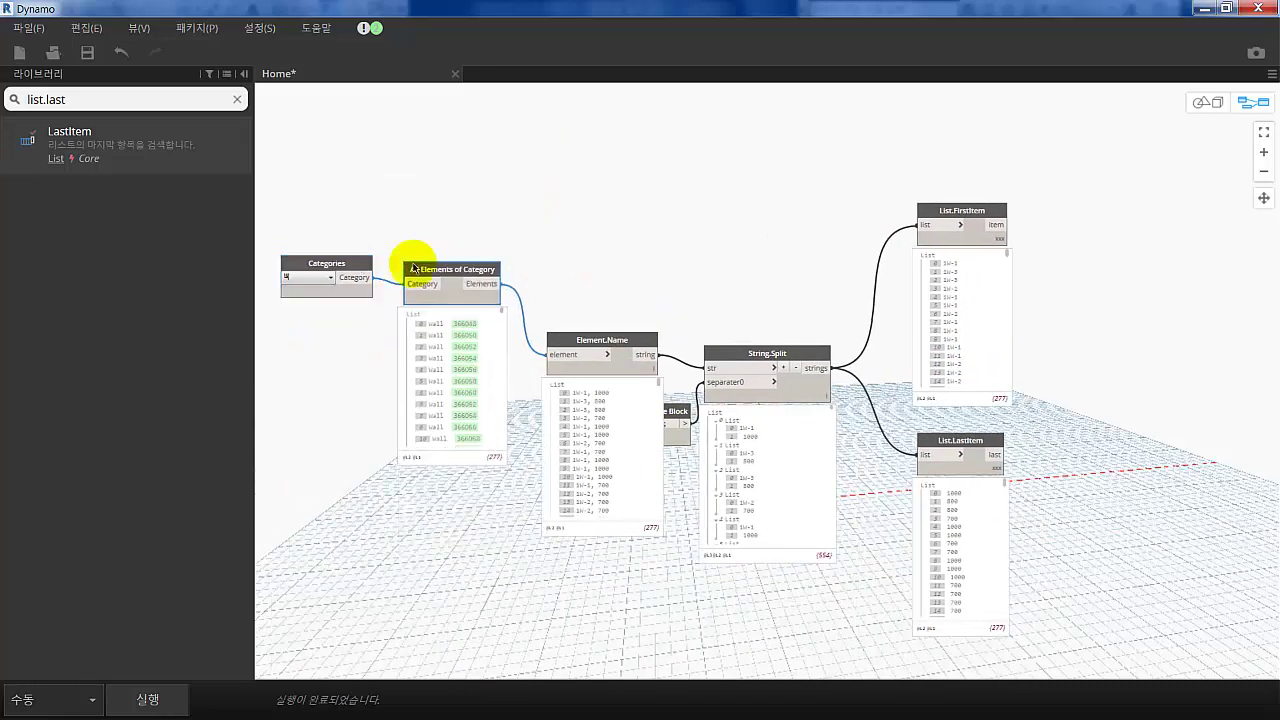
Step: Add GetParameterValueByName and SetParameterByName nodes via 'getpara' and 'setpara' library searches
{"action": "left_click", "coordinate": [100, 99]}
{"action": "type", "text": "getpara"}
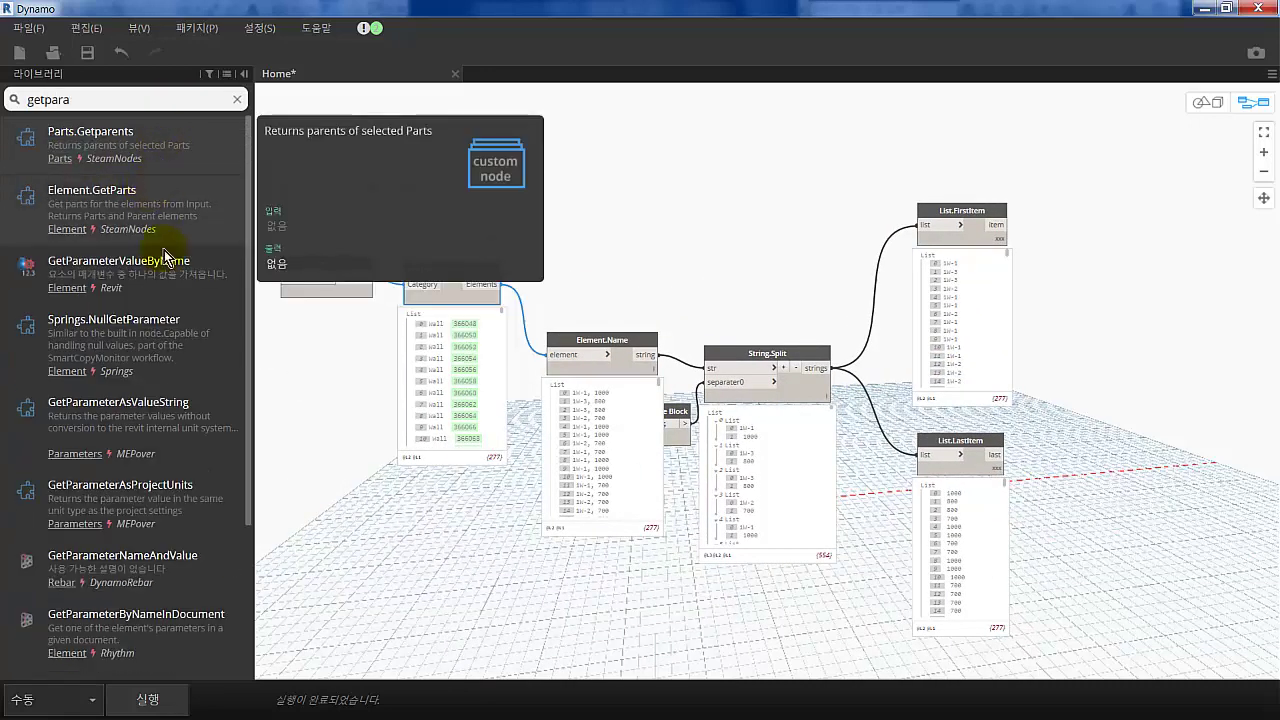
{"action": "left_click", "coordinate": [230, 260]}
{"action": "left_click", "coordinate": [32, 100]}
{"action": "key", "text": "BackSpace"}
{"action": "type", "text": "s"}
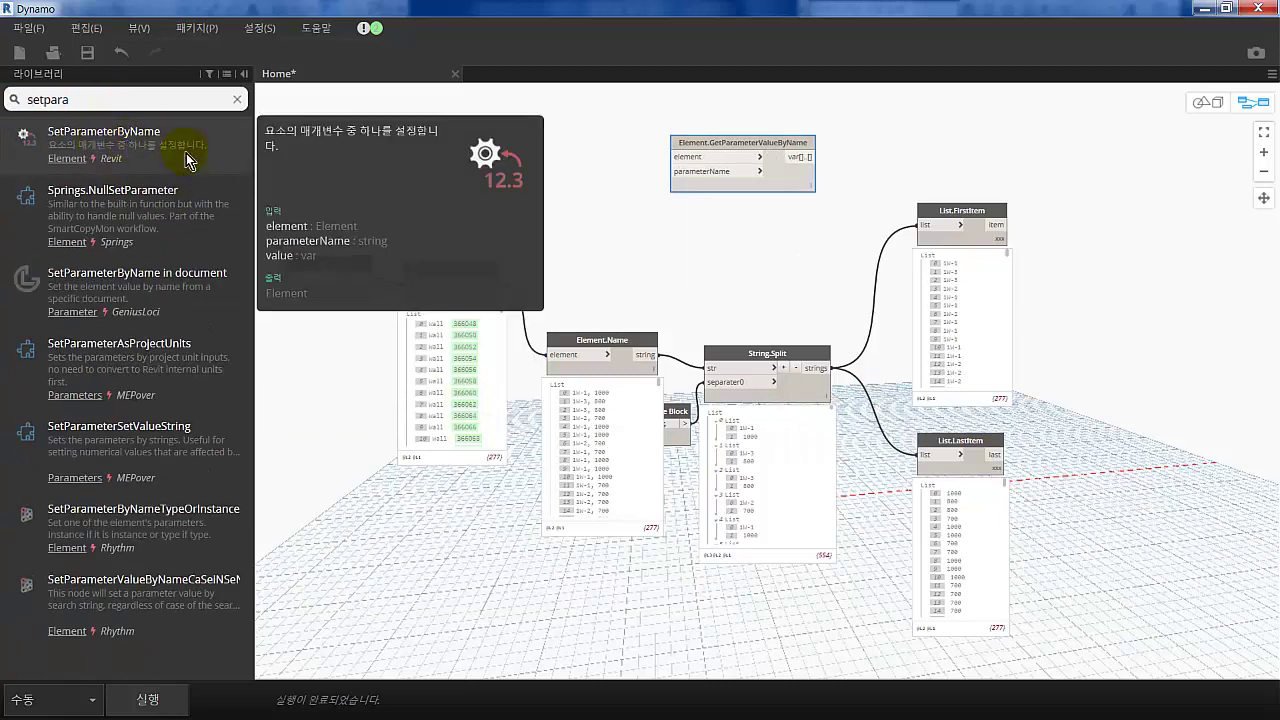
{"action": "left_click", "coordinate": [100, 135]}
Step: Wire All Elements of Category into the setter's element input and save as element type text.dyn
{"action": "middle_click_drag", "start_coordinate": [382, 290], "coordinate": [474, 299]}
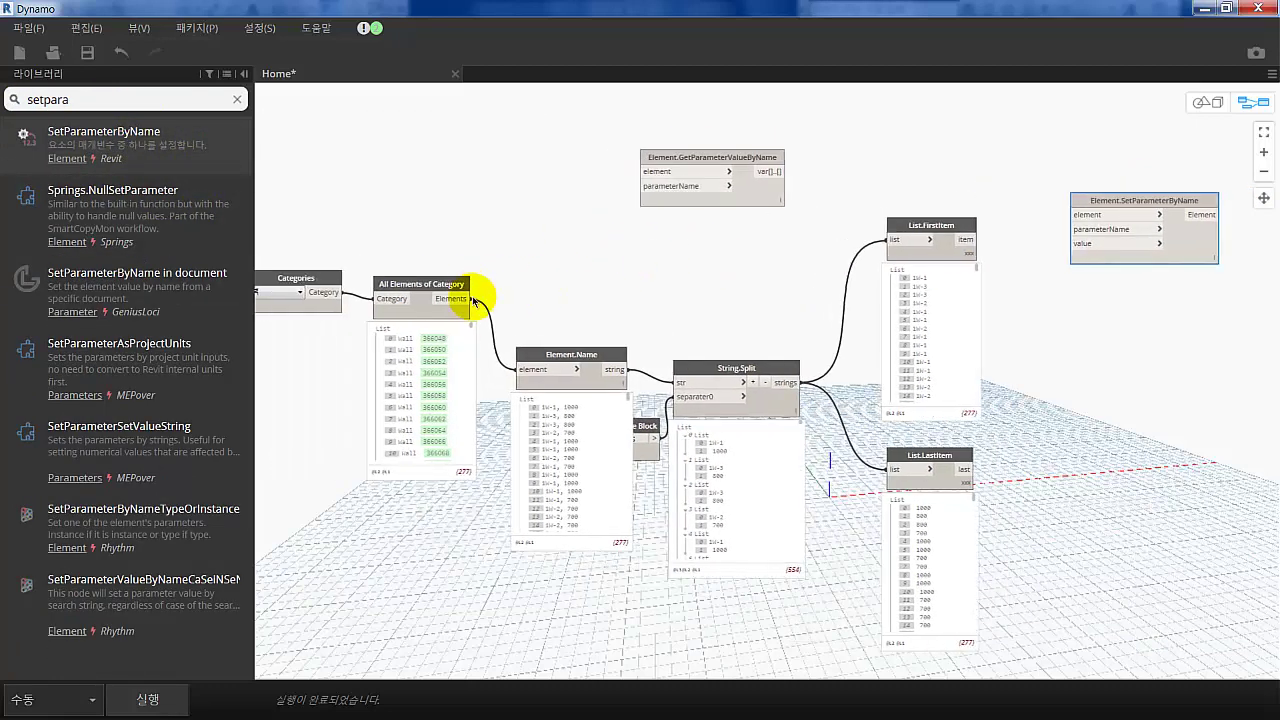
{"action": "left_click", "coordinate": [1092, 220]}
{"action": "key", "text": "ctrl+s"}
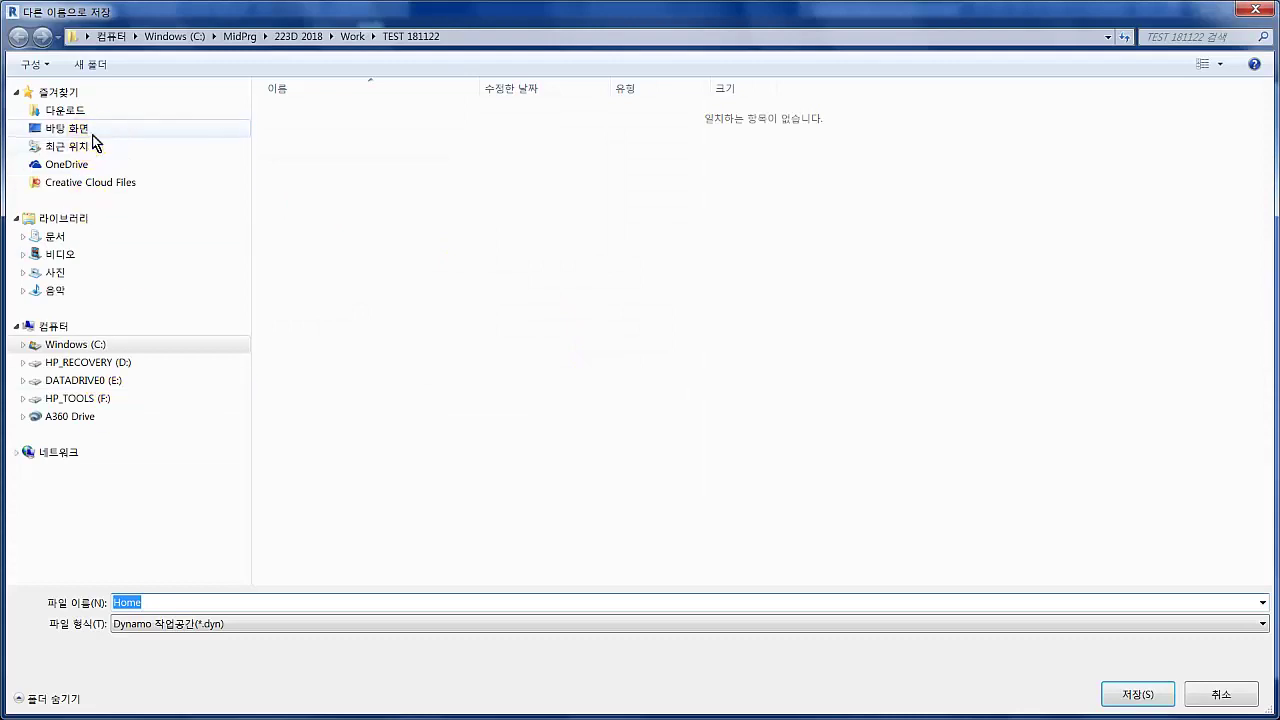
{"action": "left_click", "coordinate": [91, 132]}
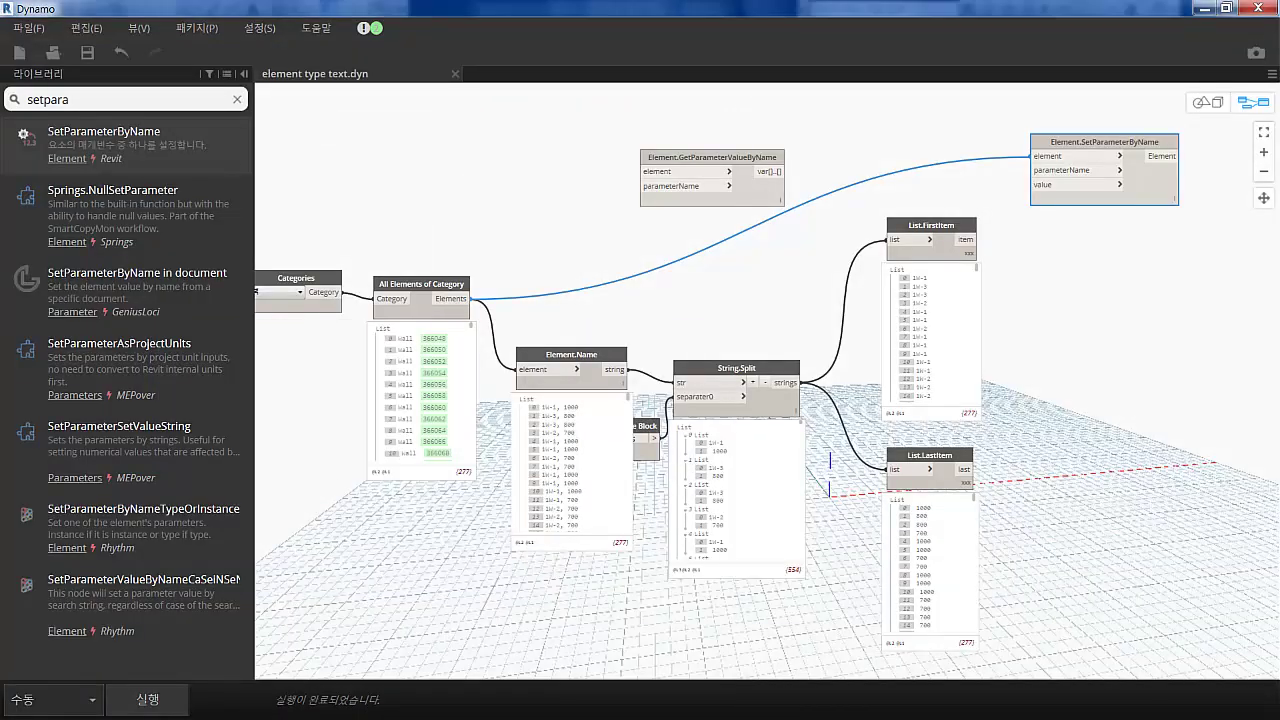
Step: Restore Dynamo as a window over Revit and feed List.FirstItem into the CODE setter's value
{"action": "double_click", "coordinate": [934, 10]}
{"action": "left_click_drag", "start_coordinate": [616, 120], "coordinate": [486, 140]}
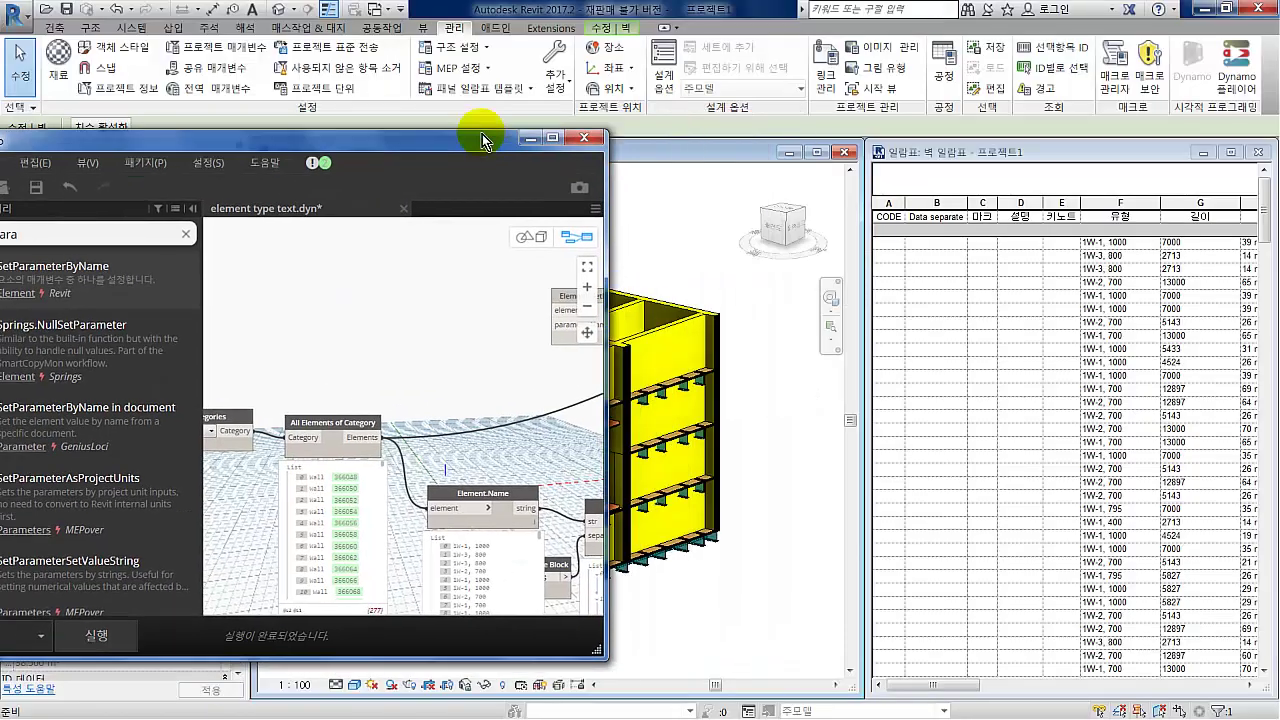
{"action": "middle_click_drag", "start_coordinate": [529, 349], "coordinate": [342, 365]}
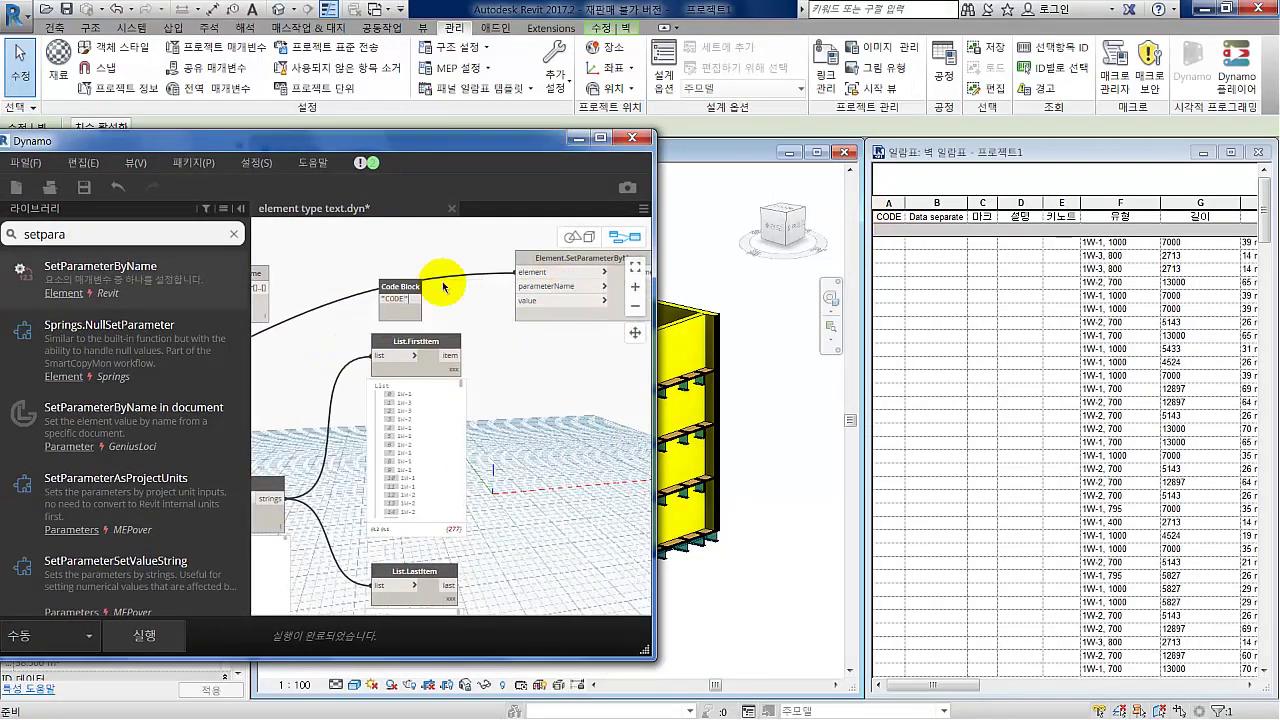
{"action": "left_click_drag", "start_coordinate": [457, 355], "coordinate": [519, 300]}
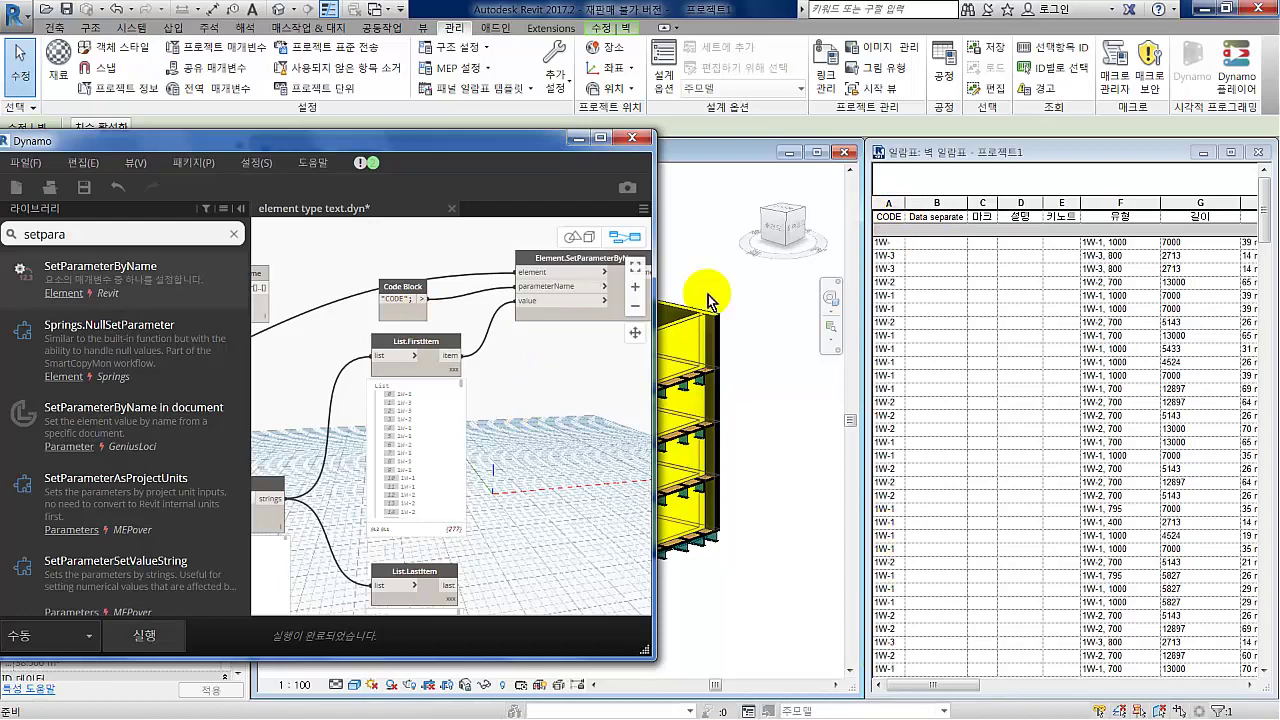
Step: Duplicate the setter and parameter-name block for 마크, feeding it the List.LastItem widths
{"action": "middle_click_drag", "start_coordinate": [540, 305], "coordinate": [463, 294]}
{"action": "right_click", "coordinate": [557, 290]}
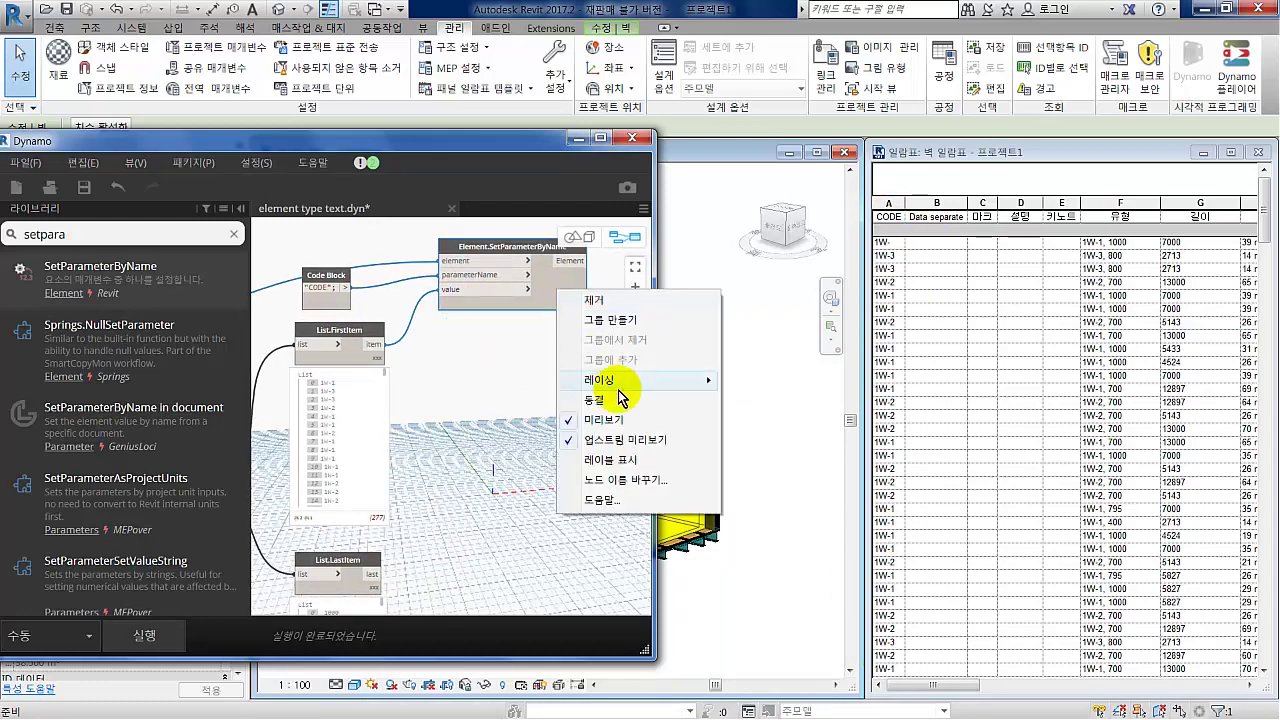
{"action": "left_click", "coordinate": [463, 432]}
{"action": "left_click", "coordinate": [143, 285]}
{"action": "middle_click_drag", "start_coordinate": [401, 497], "coordinate": [450, 458]}
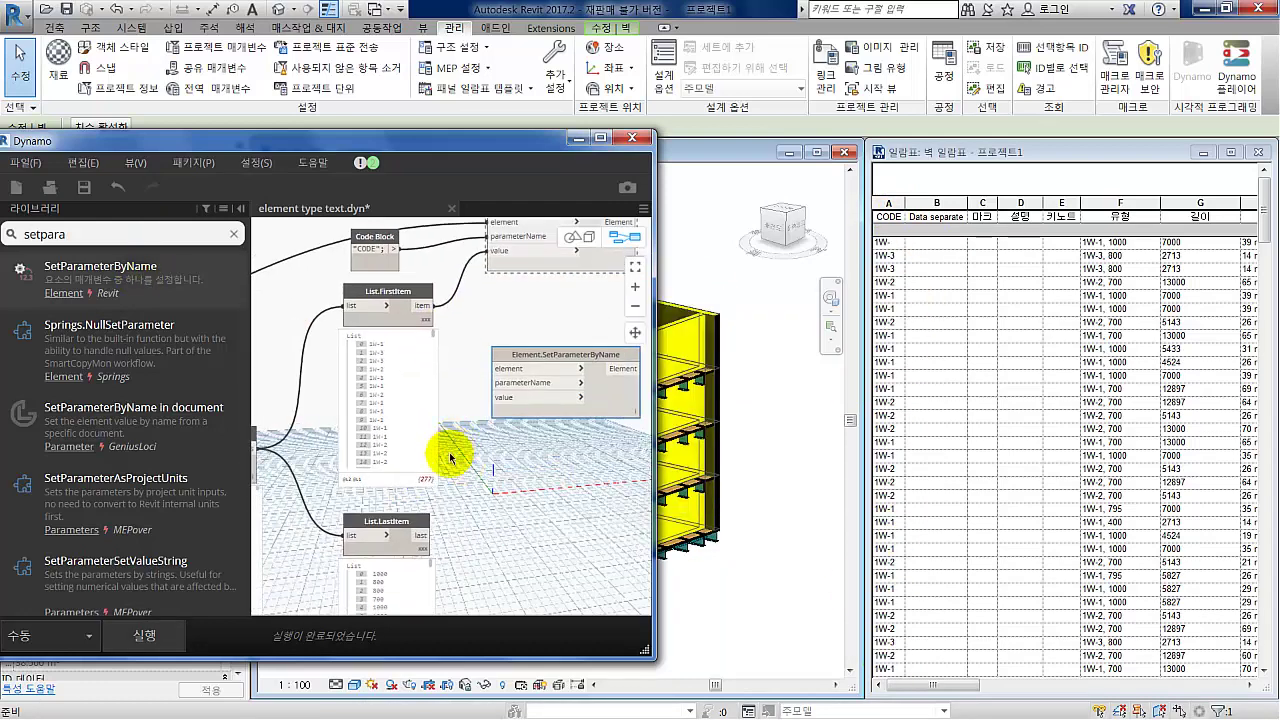
{"action": "left_click", "coordinate": [497, 398]}
{"action": "middle_click_drag", "start_coordinate": [416, 270], "coordinate": [470, 310]}
{"action": "key", "text": "ctrl+c"}
{"action": "key", "text": "ctrl+v"}
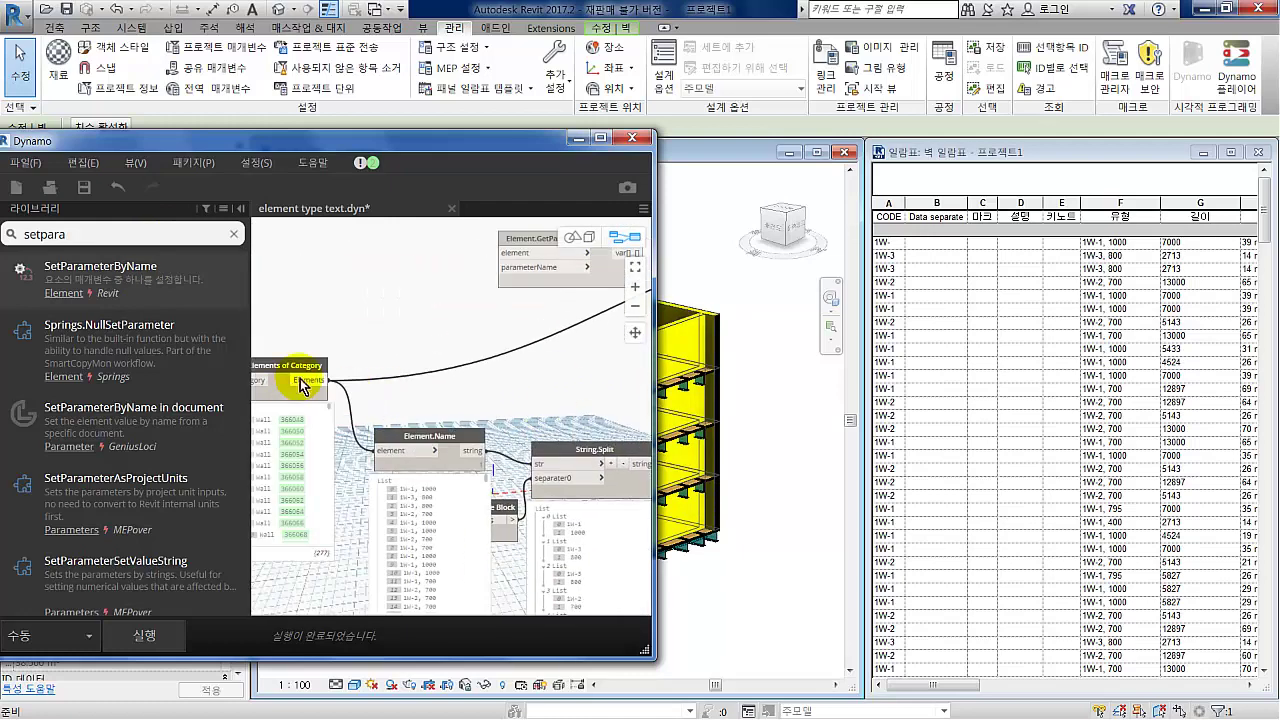
{"action": "middle_click_drag", "start_coordinate": [543, 392], "coordinate": [344, 359]}
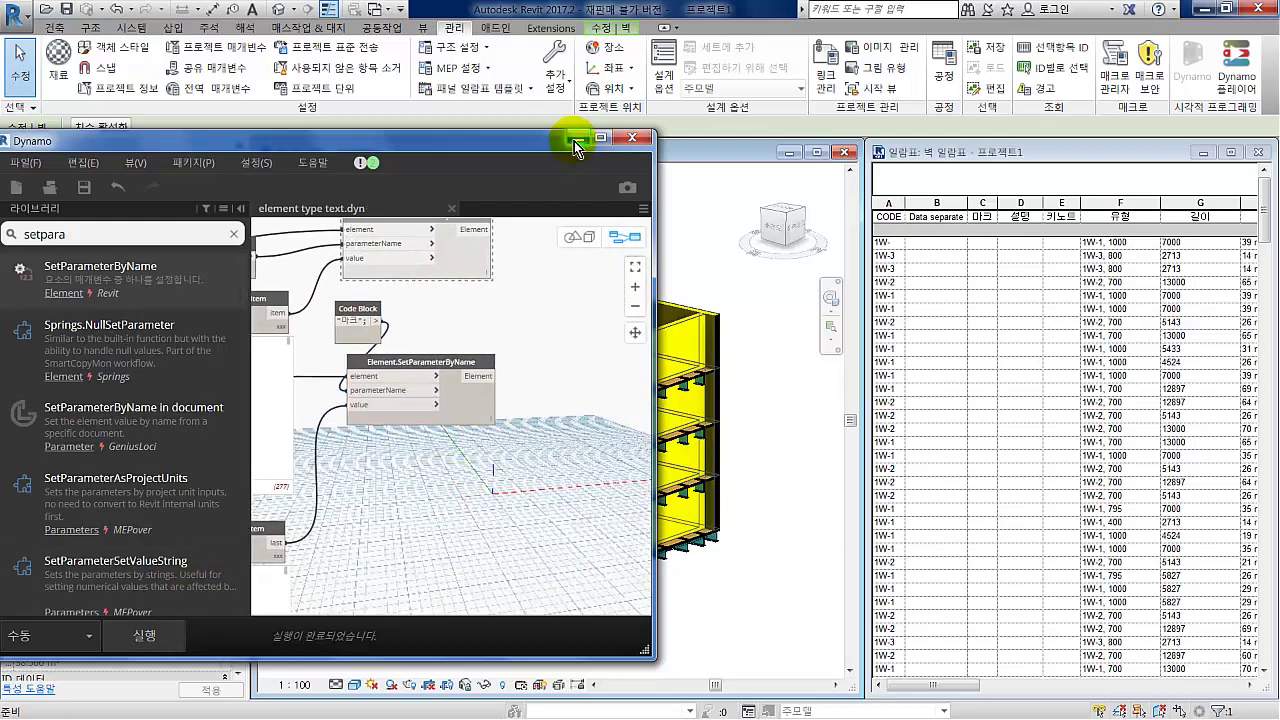
Step: Check the Revit wall schedule's filled CODE and 마크 columns, then commit the 설명 parameter name
{"action": "left_click", "coordinate": [577, 143]}
{"action": "key", "text": "alt+Tab"}
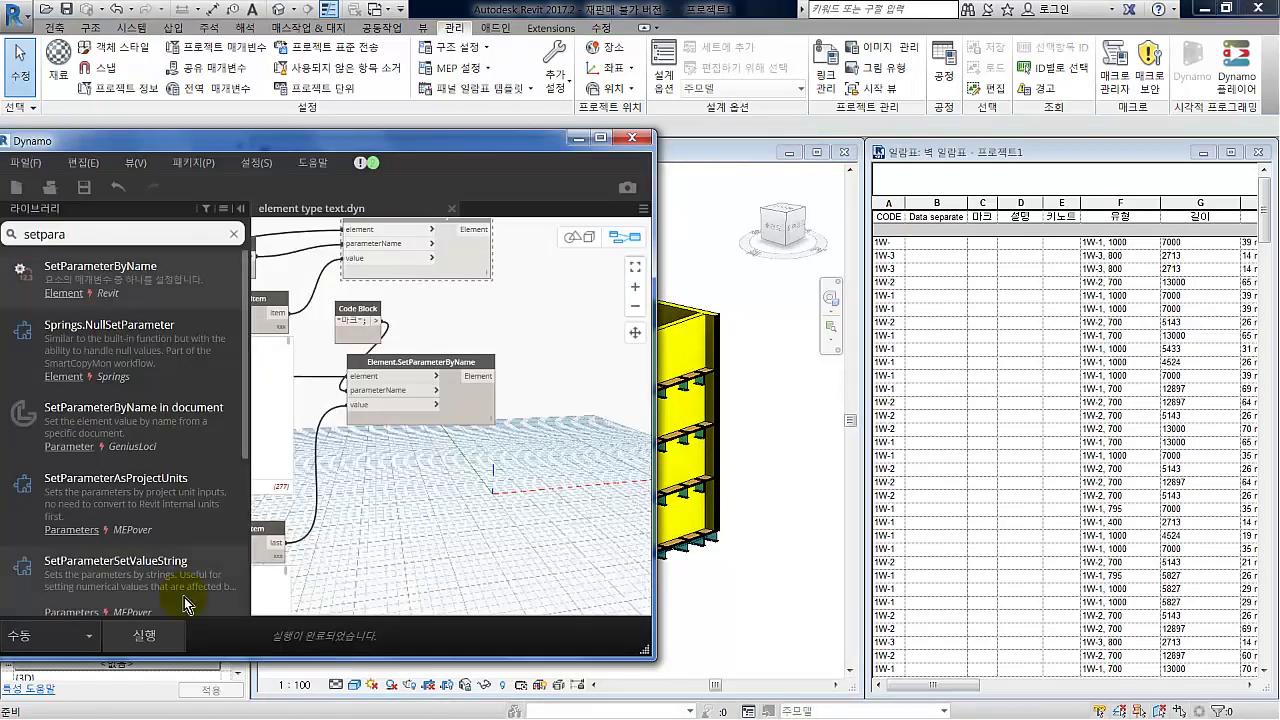
{"action": "left_click", "coordinate": [982, 203]}
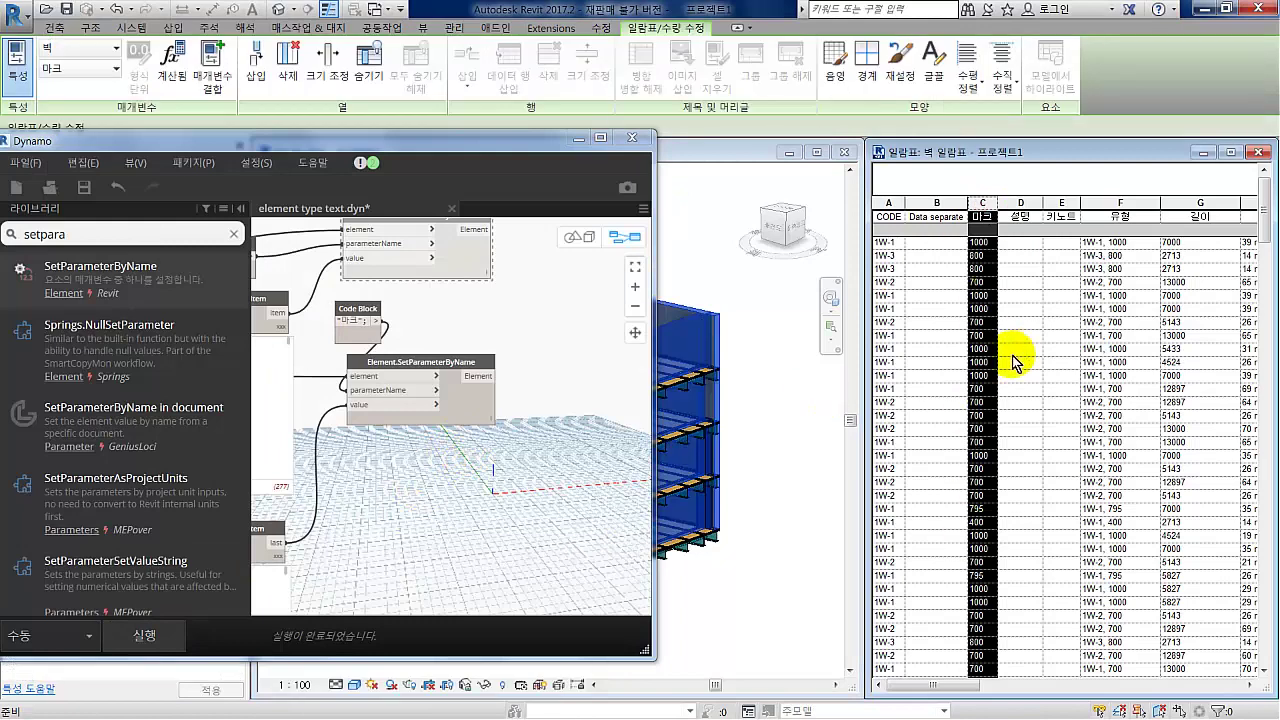
{"action": "left_click", "coordinate": [898, 365]}
{"action": "scroll", "coordinate": [571, 334], "scroll_direction": "down", "scroll_amount": 2}
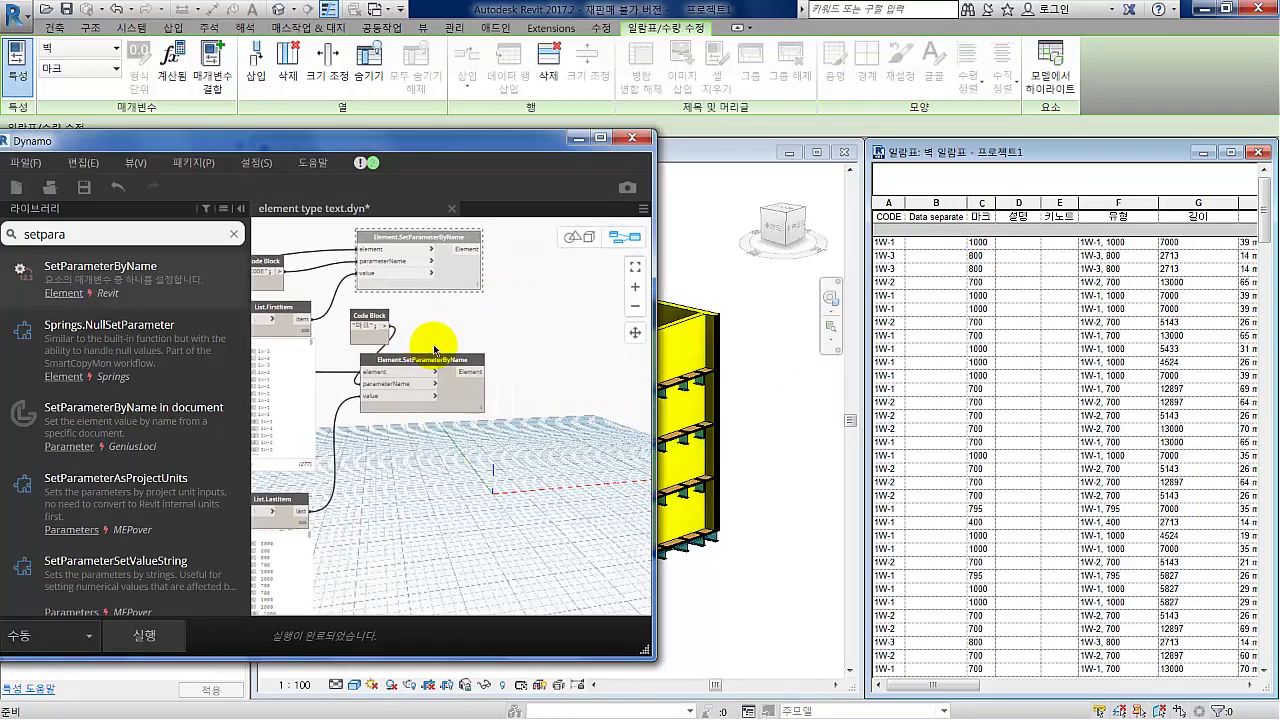
{"action": "scroll", "coordinate": [451, 600], "scroll_direction": "up", "scroll_amount": 3}
{"action": "scroll", "coordinate": [444, 596], "scroll_direction": "up", "scroll_amount": 4}
{"action": "scroll", "coordinate": [444, 596], "scroll_direction": "down", "scroll_amount": 5}
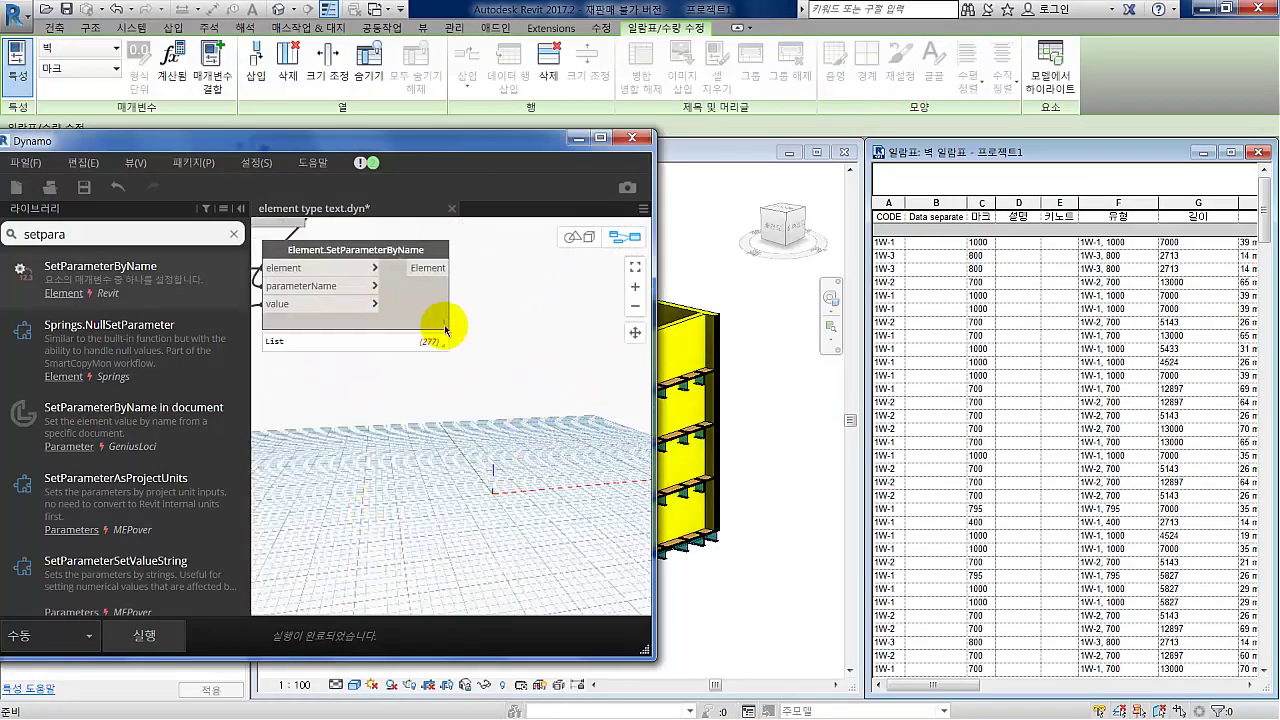
{"action": "scroll", "coordinate": [457, 528], "scroll_direction": "down", "scroll_amount": 2}
{"action": "scroll", "coordinate": [487, 337], "scroll_direction": "up", "scroll_amount": 3}
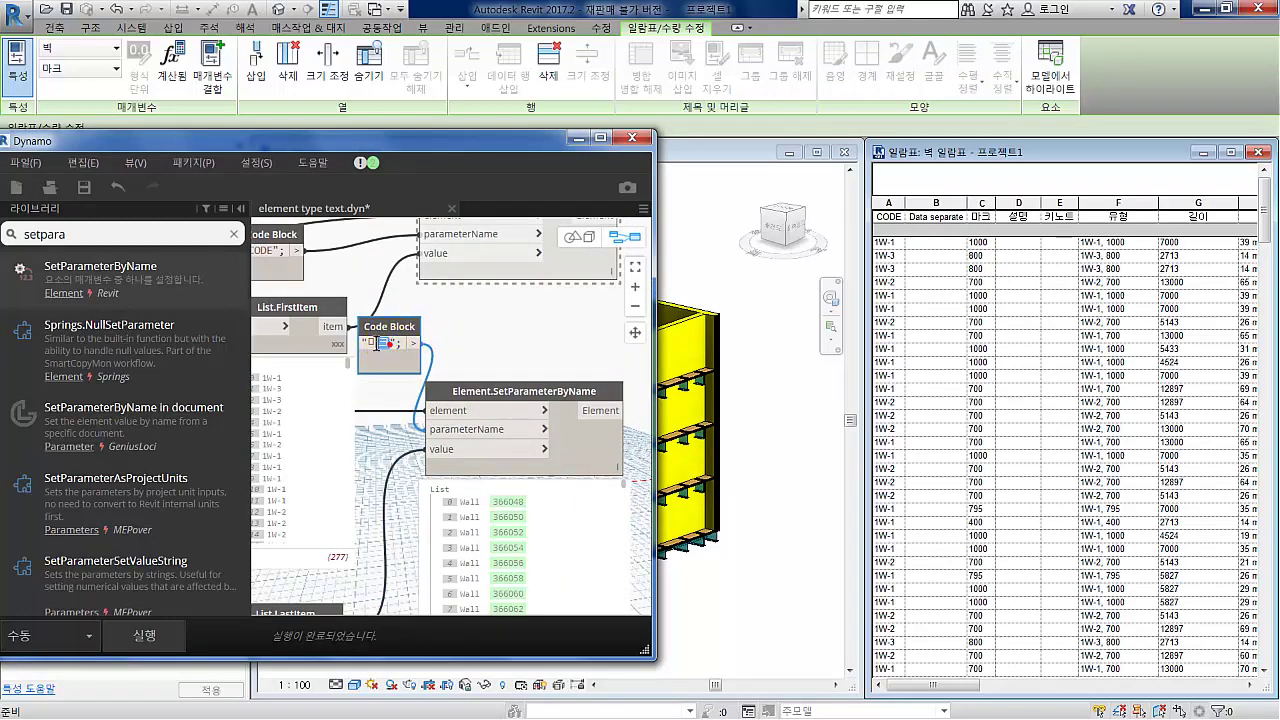
{"action": "left_click", "coordinate": [529, 322]}
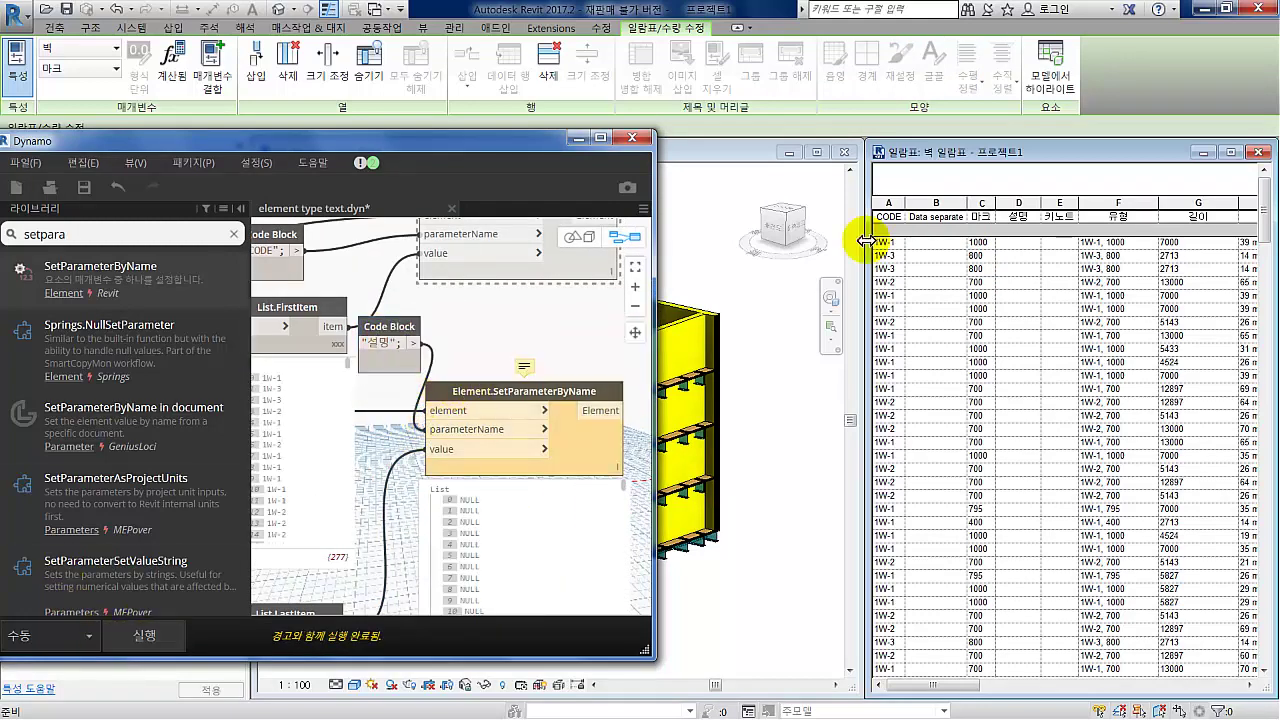
{"action": "left_click", "coordinate": [604, 134]}
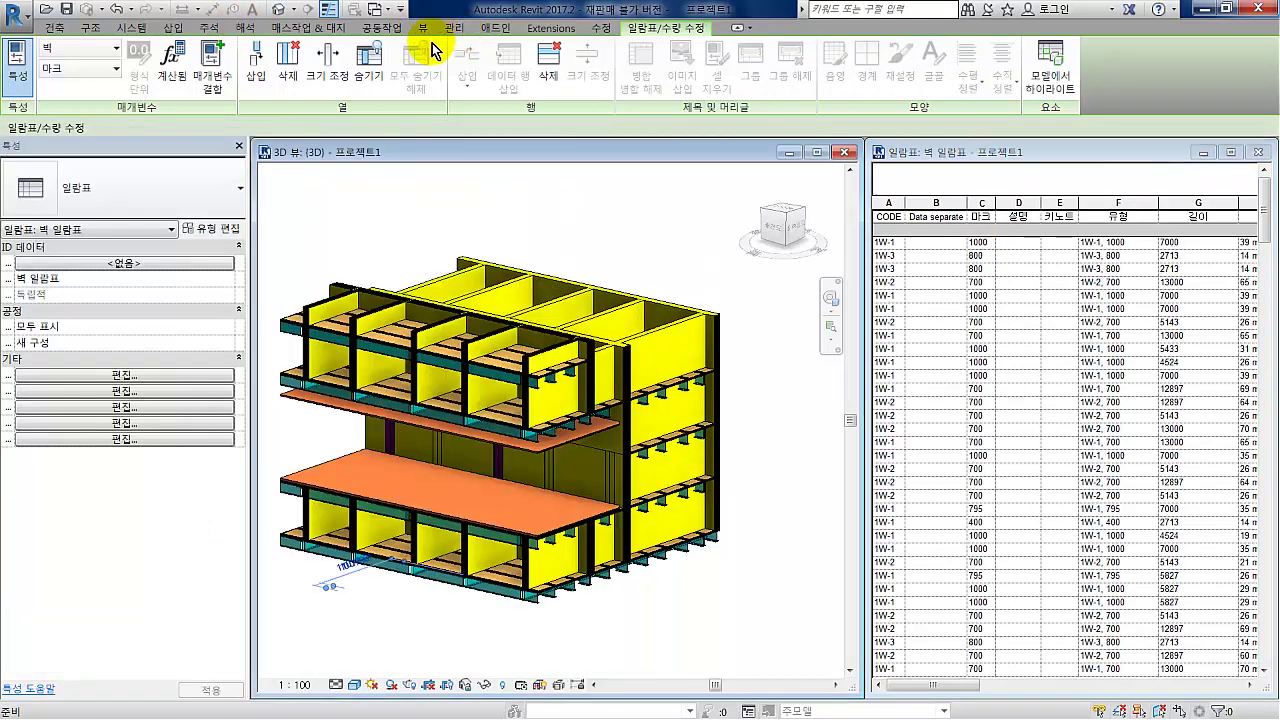
Step: Inspect a parameter in Manage > Project Parameters, then close the dialogs
{"action": "left_click", "coordinate": [454, 27]}
{"action": "left_click", "coordinate": [250, 47]}
{"action": "left_click", "coordinate": [723, 316]}
{"action": "left_click", "coordinate": [960, 166]}
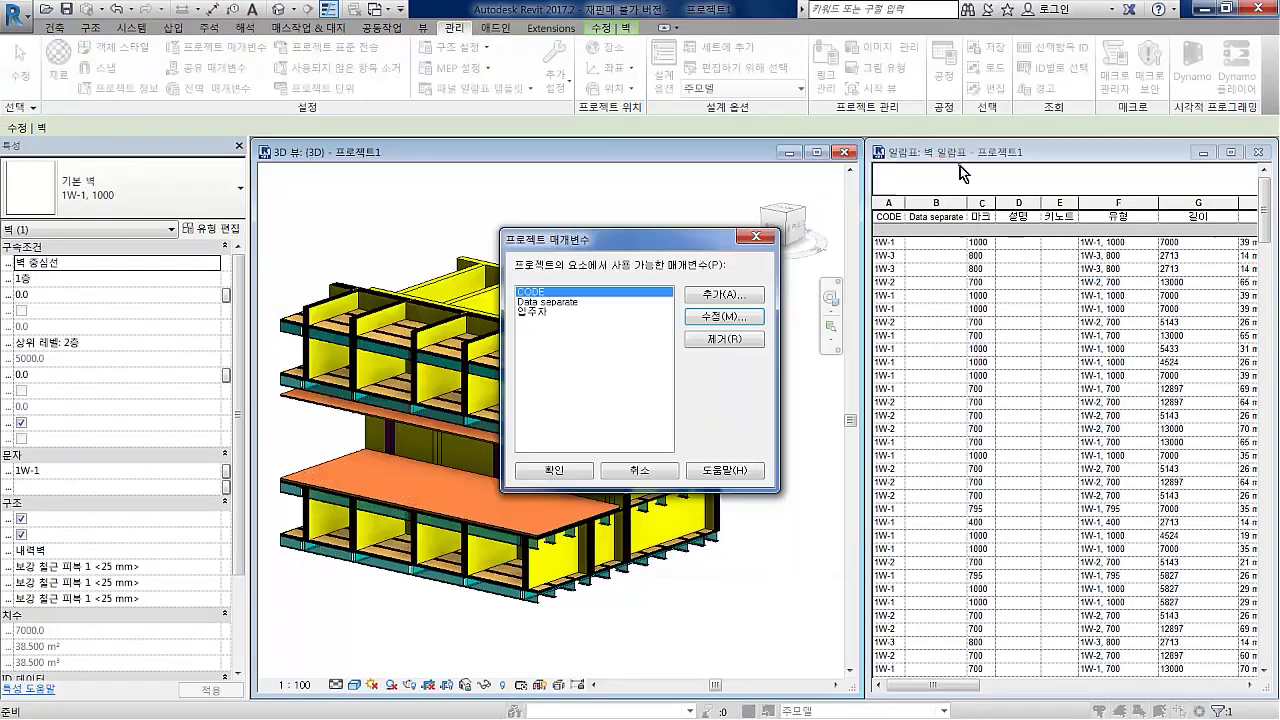
{"action": "left_click", "coordinate": [554, 470]}
Step: In the wall schedule's Fields, toggle 설명 off and back on, then edit the Data separate parameter
{"action": "left_click", "coordinate": [95, 375]}
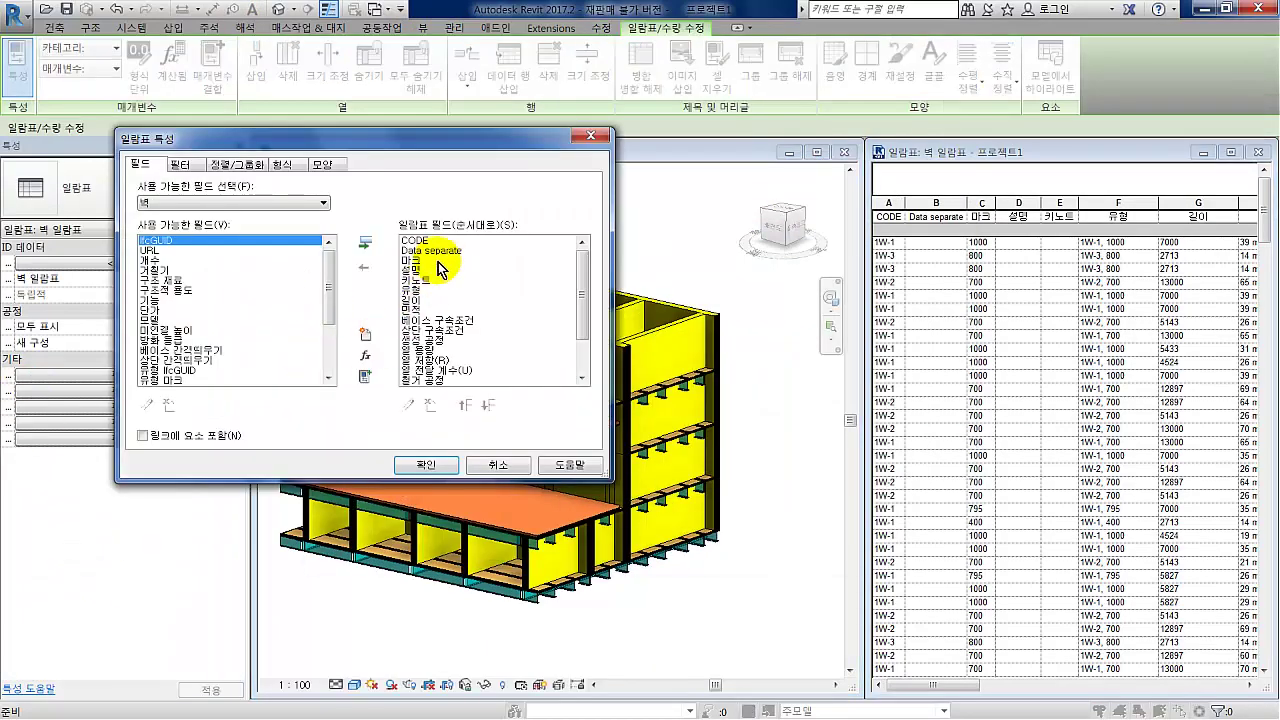
{"action": "left_click", "coordinate": [366, 265]}
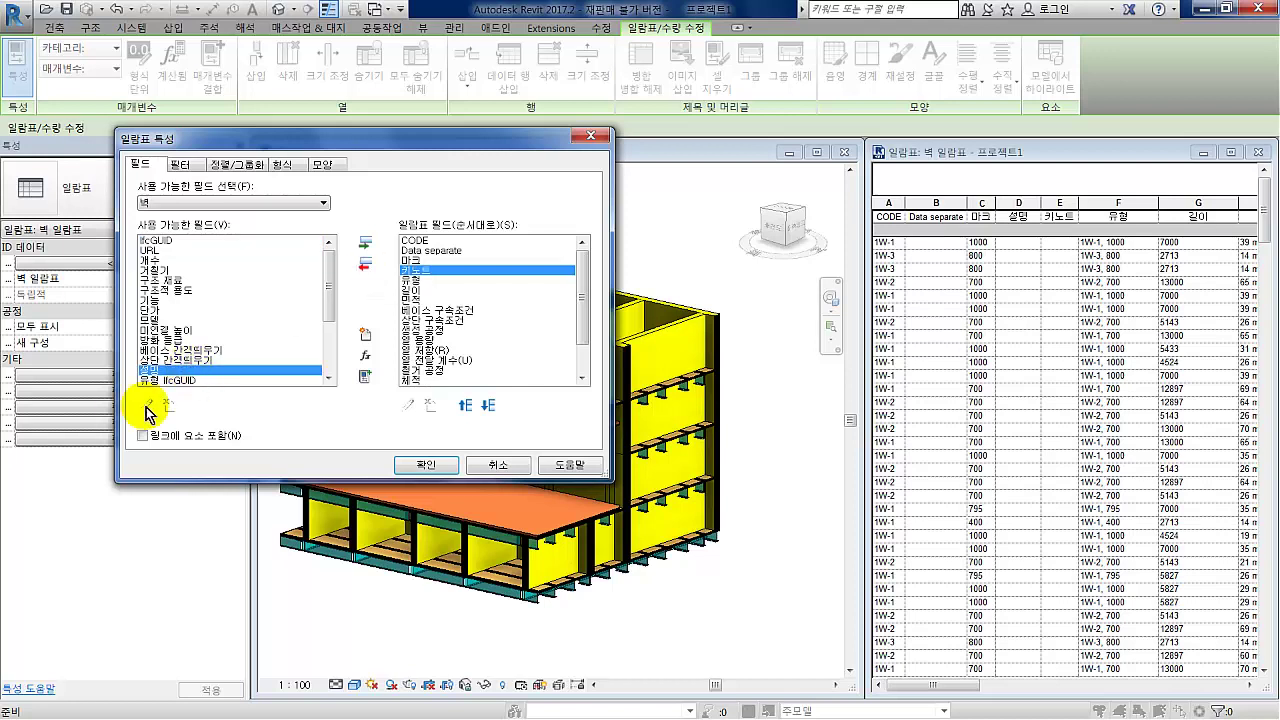
{"action": "left_click", "coordinate": [364, 243]}
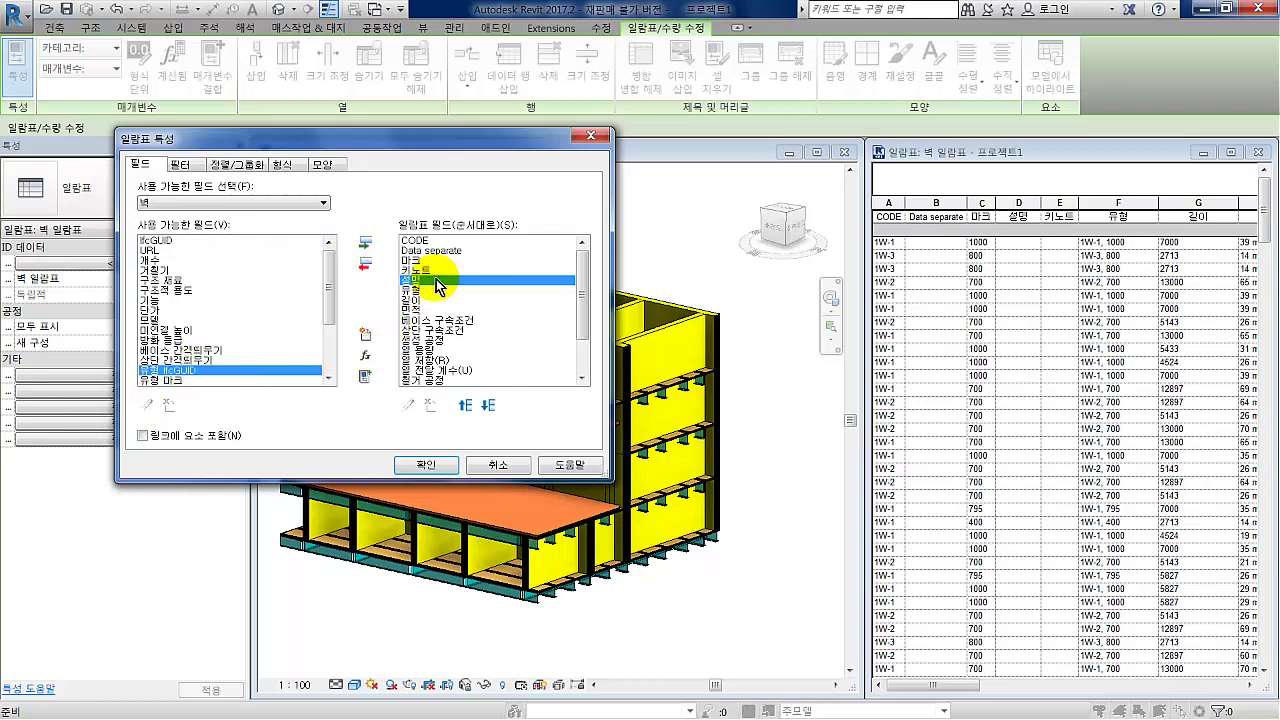
{"action": "left_click", "coordinate": [430, 250]}
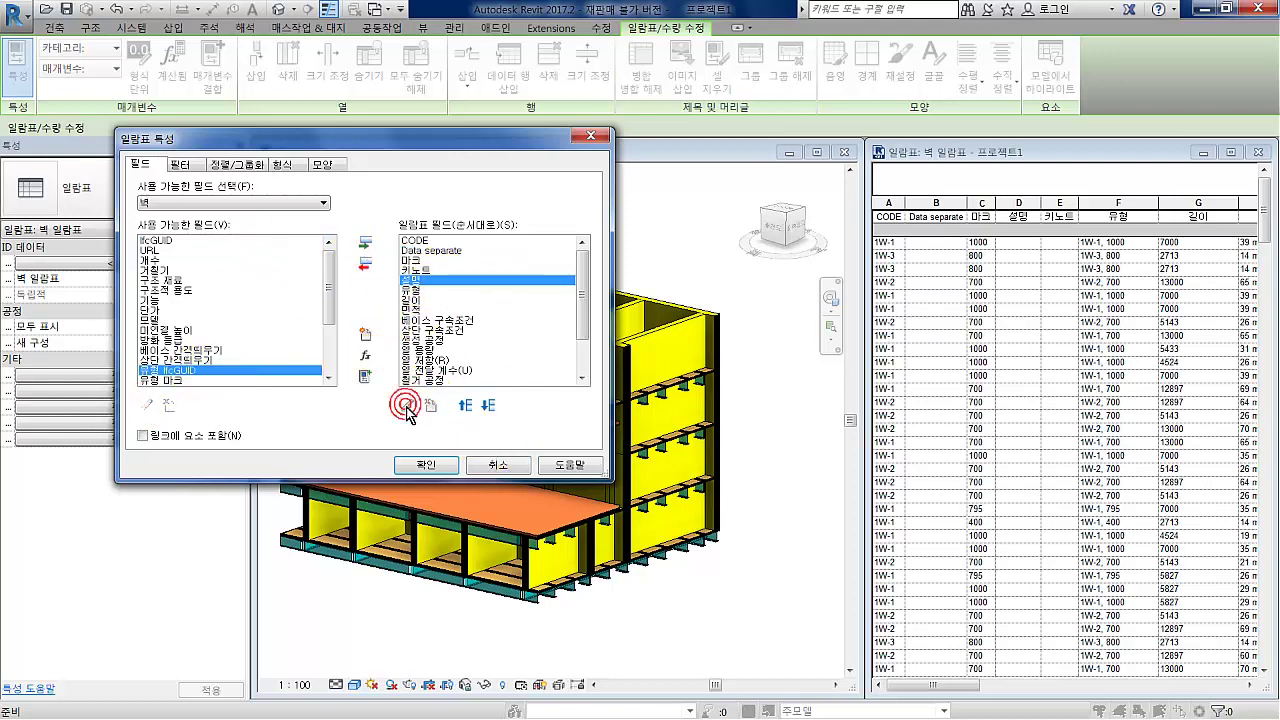
{"action": "left_click", "coordinate": [425, 251]}
{"action": "left_click", "coordinate": [407, 407]}
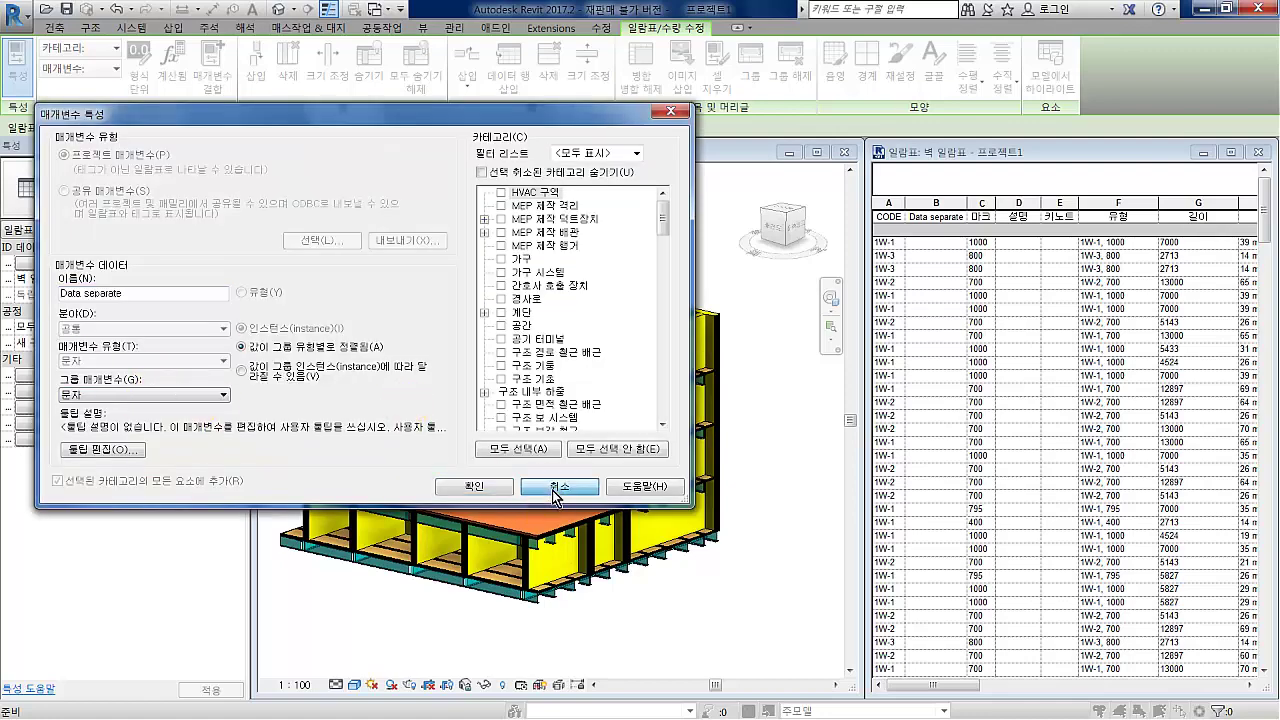